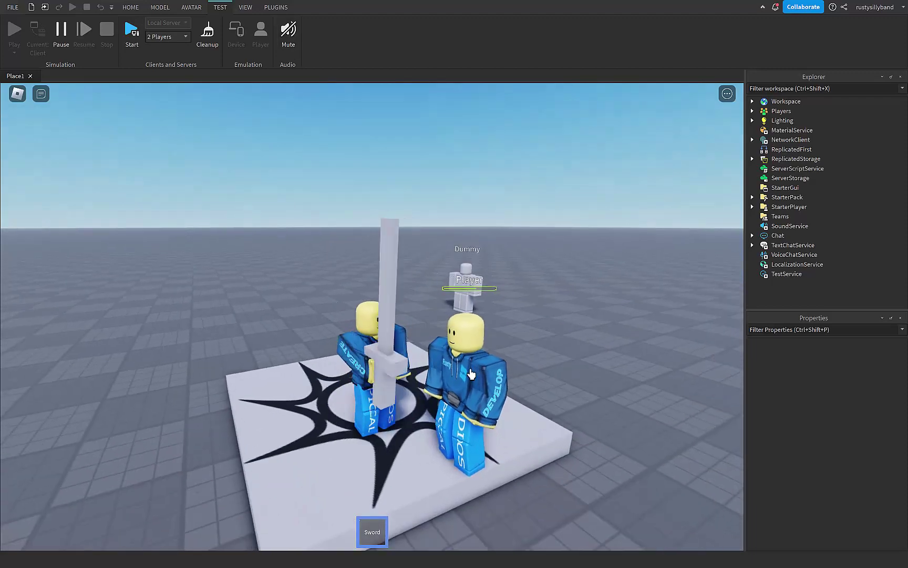
# Swing the equipped sword at the other player in the running two-player test
pyautogui.click(470, 375)
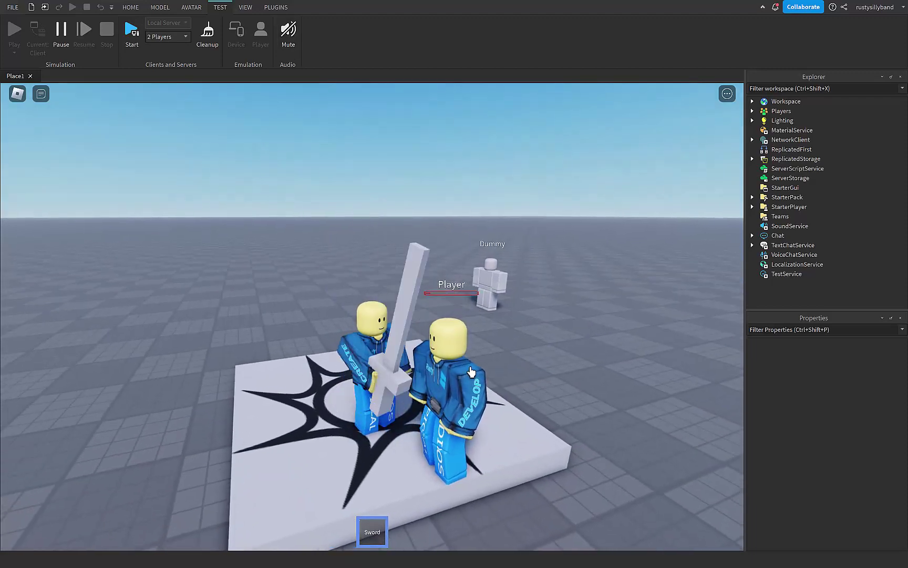
pyautogui.click(469, 373)
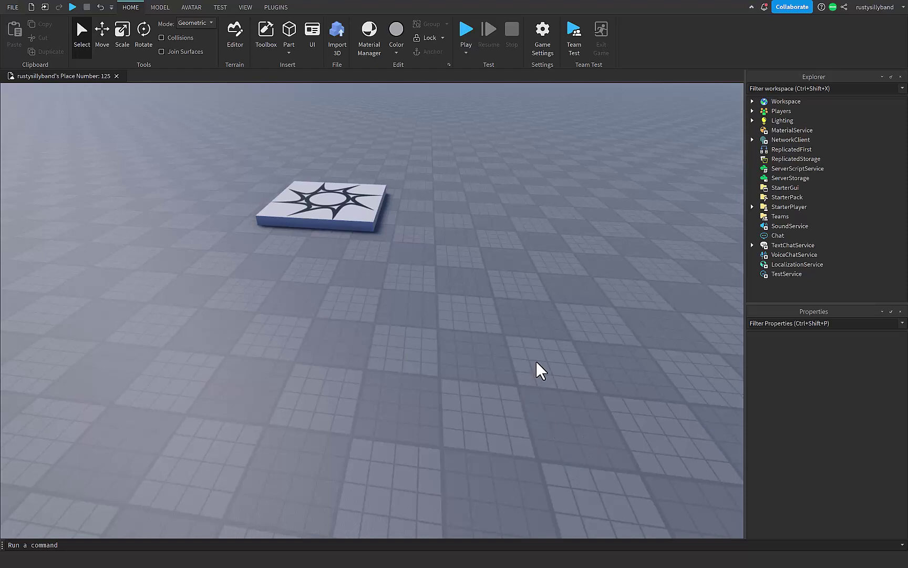
# Add a Tool object to Workspace and rename it Sword
pyautogui.moveTo(787, 100)
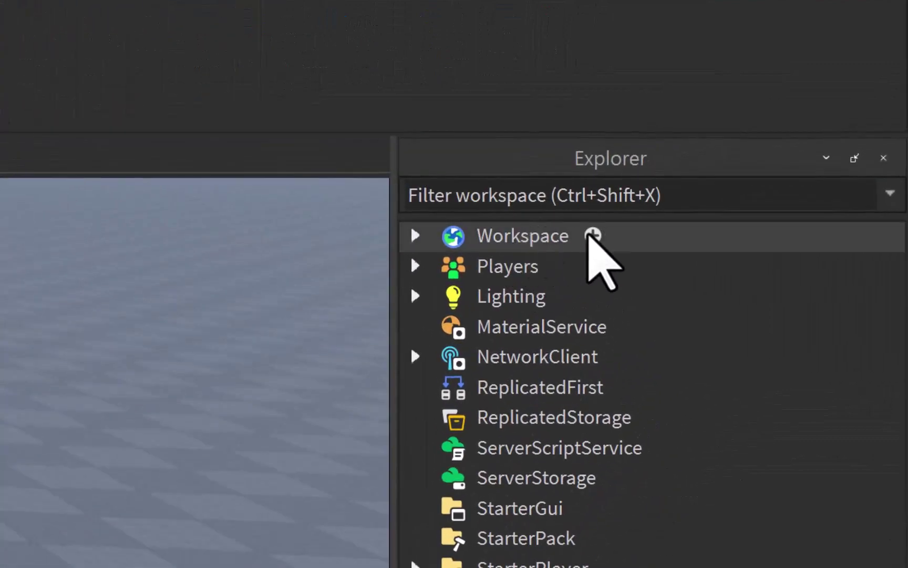
pyautogui.click(593, 237)
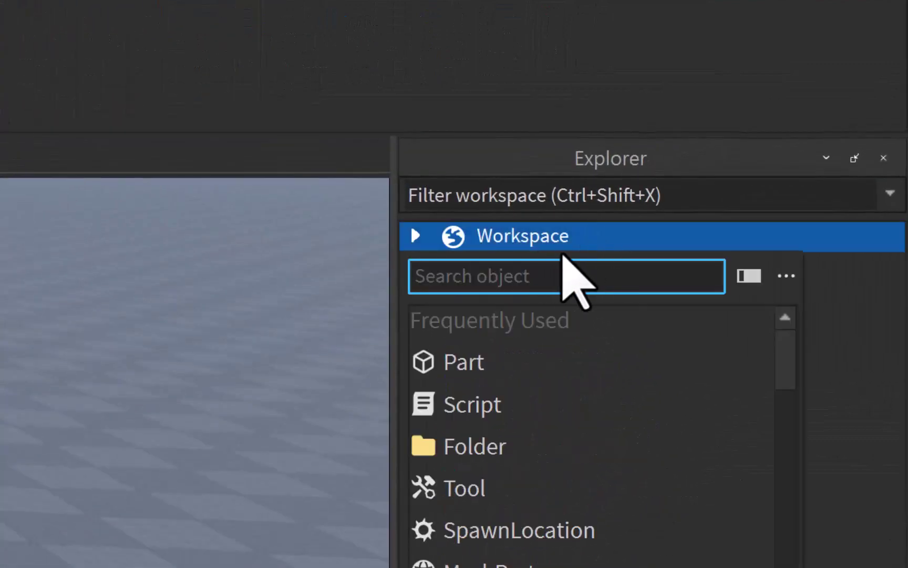
pyautogui.click(459, 486)
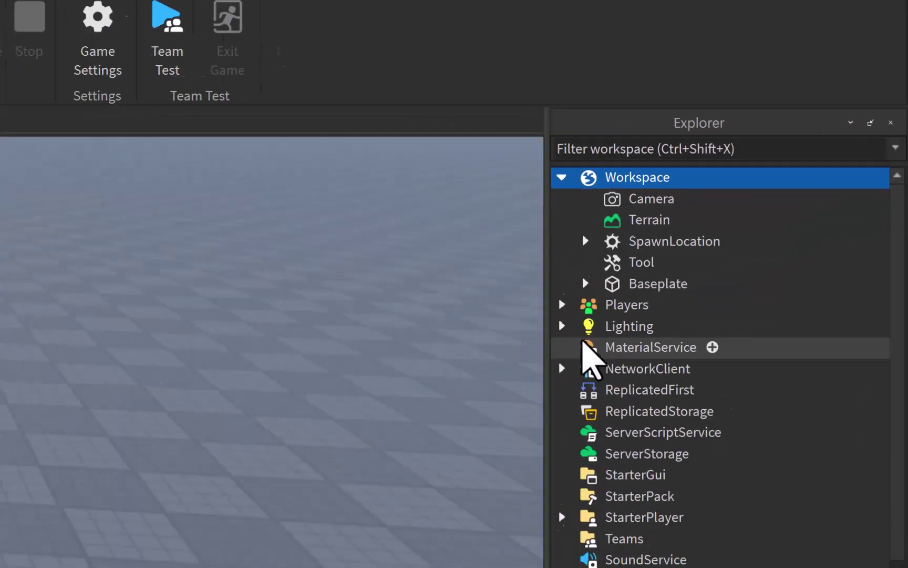
pyautogui.click(508, 348)
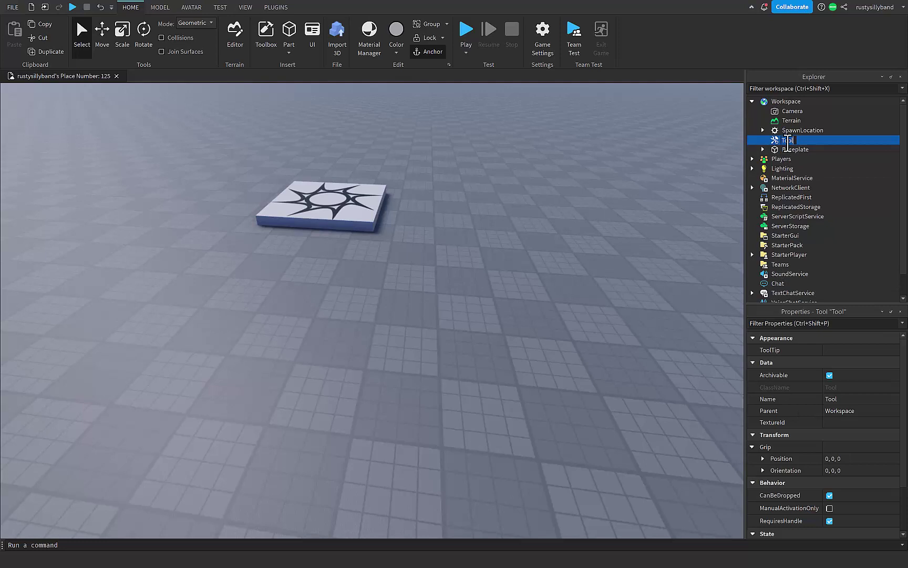
pyautogui.doubleClick(787, 139)
pyautogui.write('Sword')
pyautogui.press('Return')
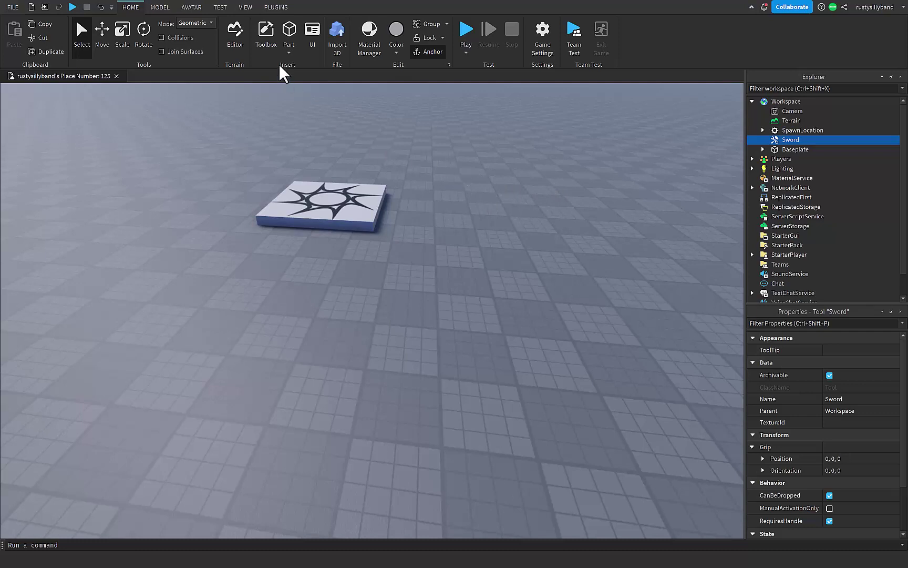
# Insert a block part and scale it into a long, thin blade in front of the spawn platform
pyautogui.click(289, 30)
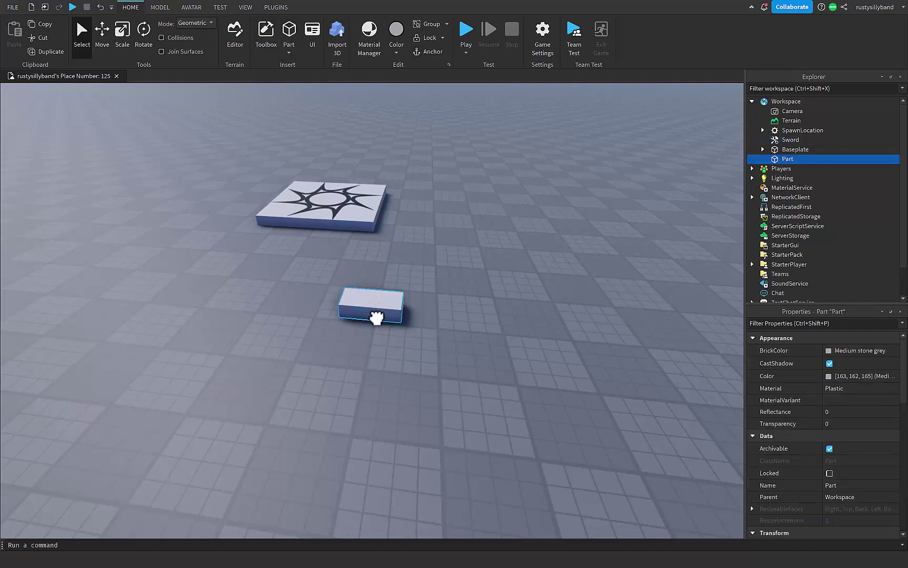
pyautogui.scroll(4, 439, 351)
pyautogui.hotkey('ctrl', '3')
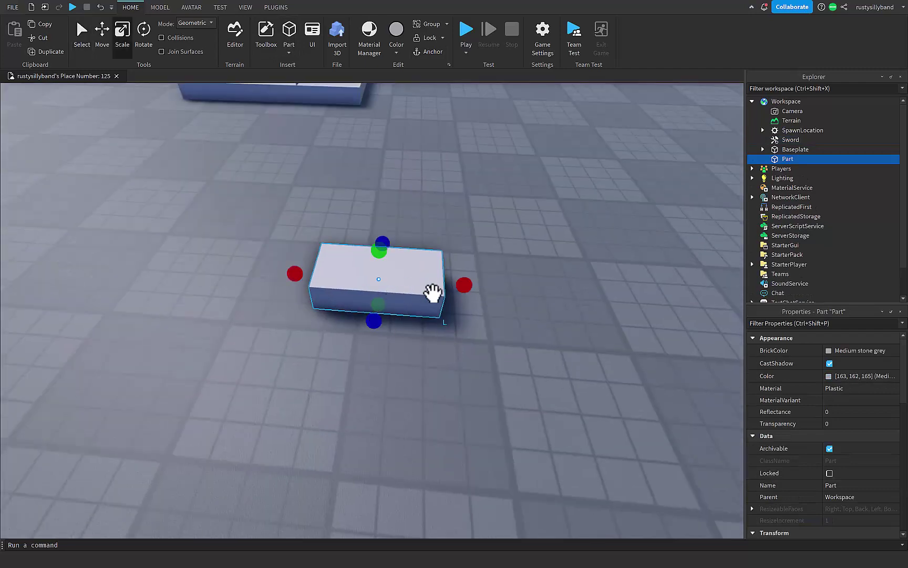
pyautogui.moveTo(487, 282); pyautogui.dragTo(389, 260, button='right')
pyautogui.moveTo(383, 227); pyautogui.dragTo(326, 212)
pyautogui.moveTo(373, 237); pyautogui.dragTo(368, 236, button='right')
pyautogui.press('a')
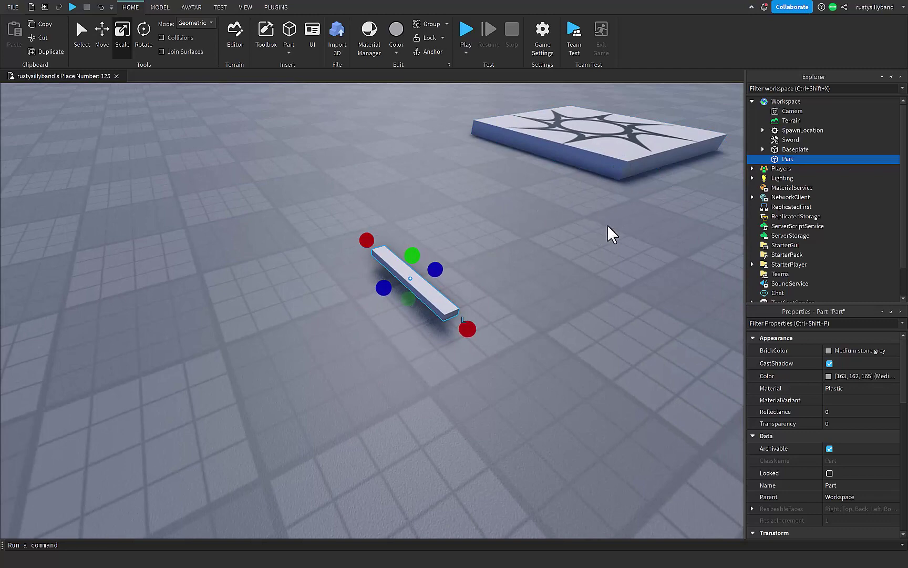
# Make the thin blade part a child of the Sword tool
pyautogui.moveTo(799, 159); pyautogui.dragTo(785, 141)
pyautogui.moveTo(549, 215); pyautogui.dragTo(548, 210, button='right')
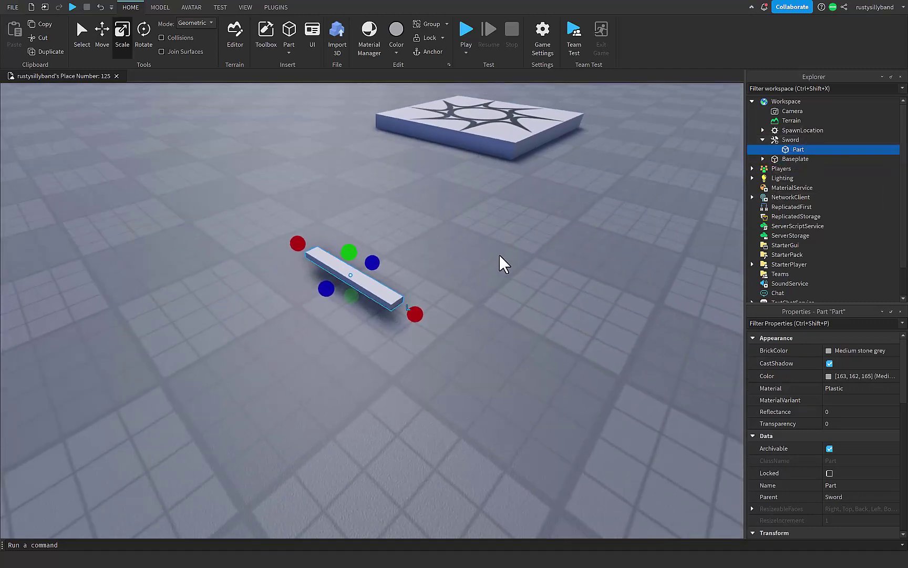
pyautogui.moveTo(499, 256); pyautogui.dragTo(437, 254, button='right')
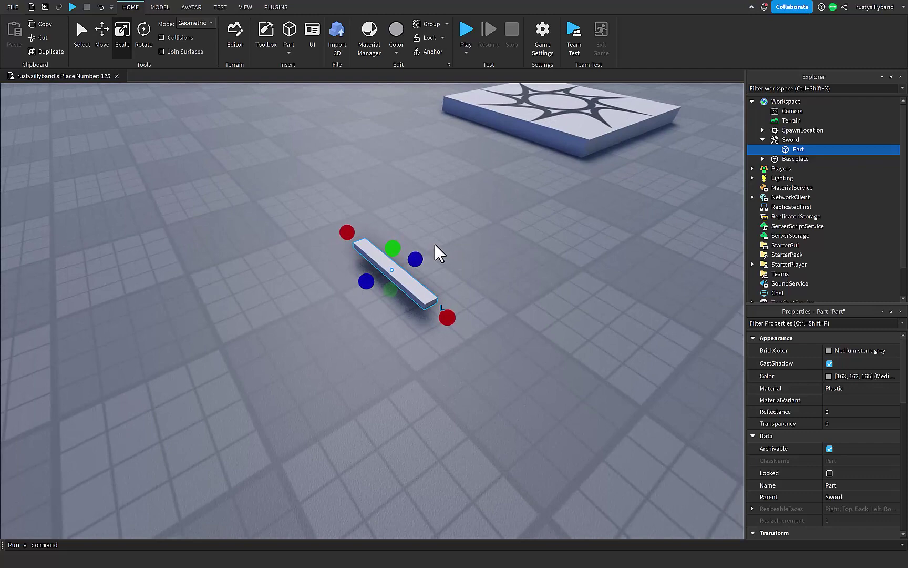
# Duplicate the blade and resize the copy into a short, thicker crossguard across the blade's end
pyautogui.hotkey('ctrl', 'd')
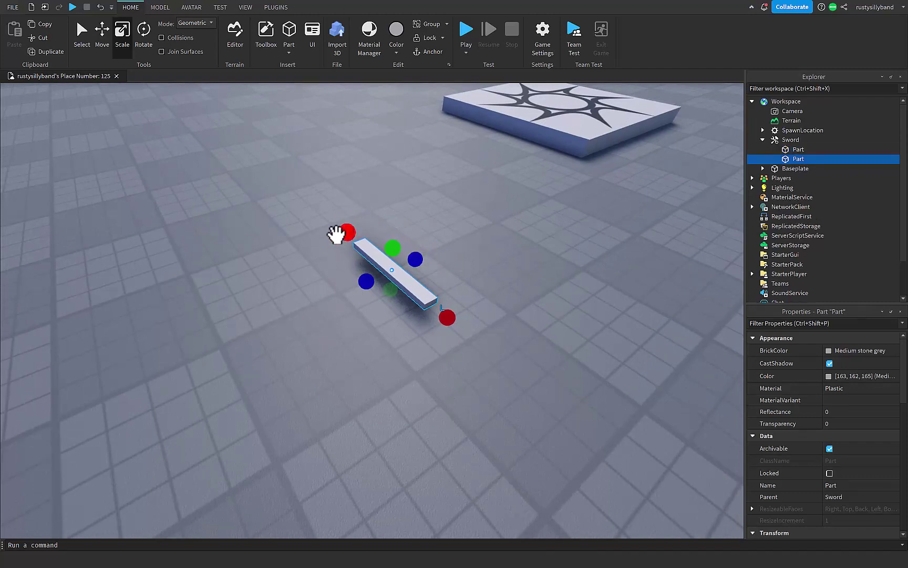
pyautogui.moveTo(336, 227); pyautogui.dragTo(382, 303)
pyautogui.moveTo(442, 319); pyautogui.dragTo(459, 331)
pyautogui.moveTo(459, 336); pyautogui.dragTo(459, 336, button='right')
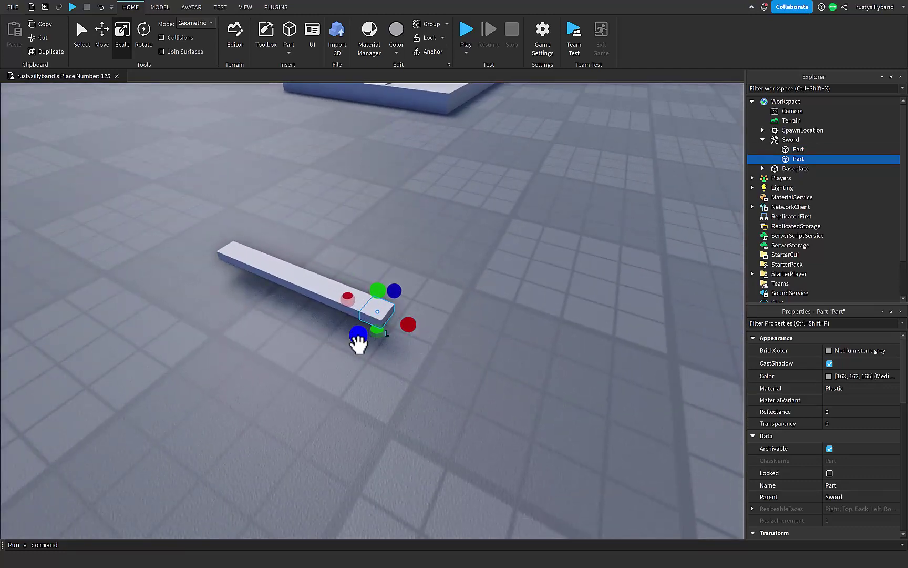
pyautogui.moveTo(356, 343); pyautogui.dragTo(320, 353)
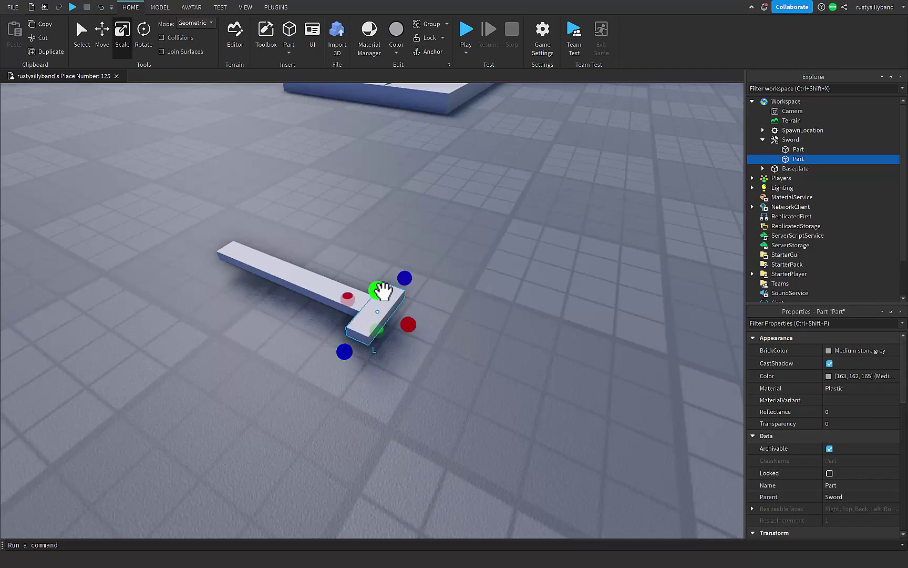
pyautogui.moveTo(377, 289); pyautogui.dragTo(381, 286)
pyautogui.moveTo(400, 318); pyautogui.dragTo(405, 316, button='right')
# Duplicate the crossguard and resize the copy into a narrow handle extending away from the blade
pyautogui.hotkey('ctrl', 'd')
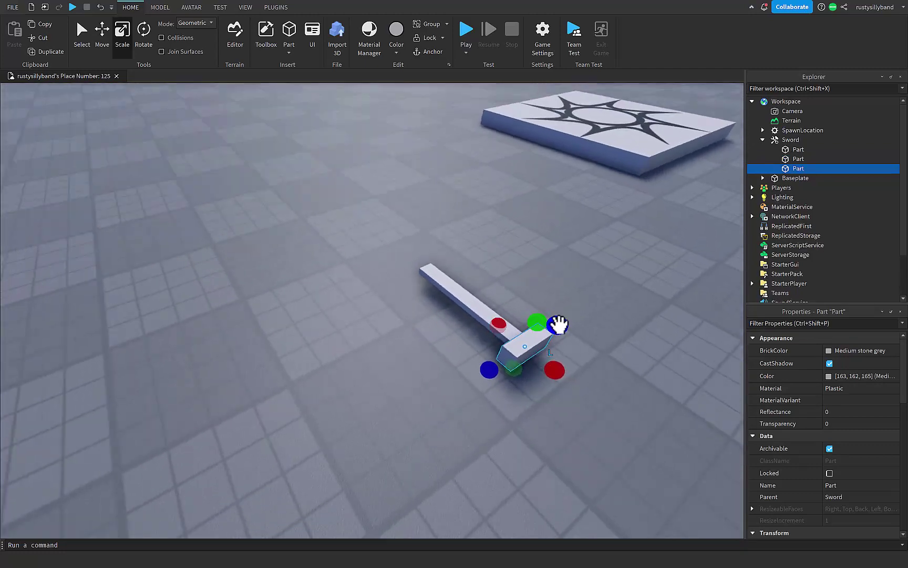
pyautogui.press('f')
pyautogui.moveTo(470, 305); pyautogui.dragTo(450, 310)
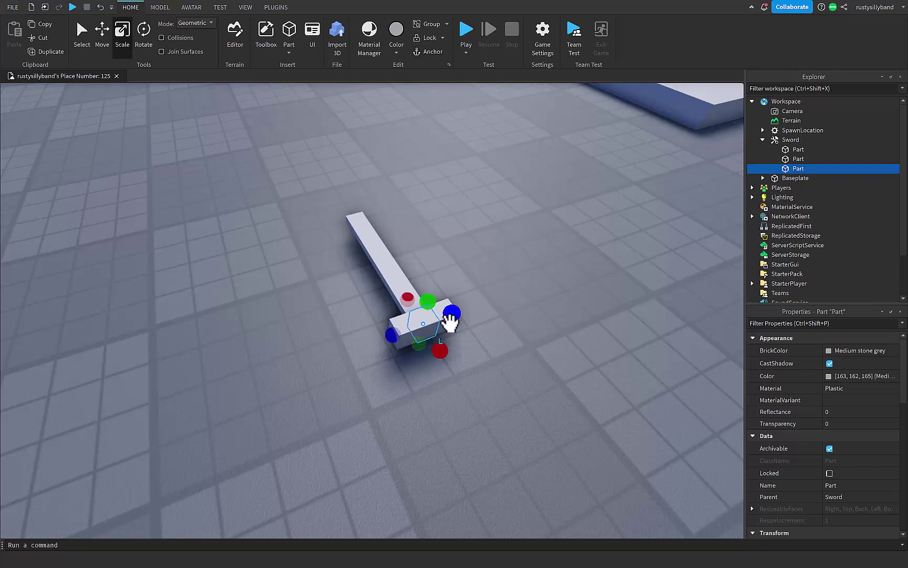
pyautogui.moveTo(440, 349); pyautogui.dragTo(462, 368)
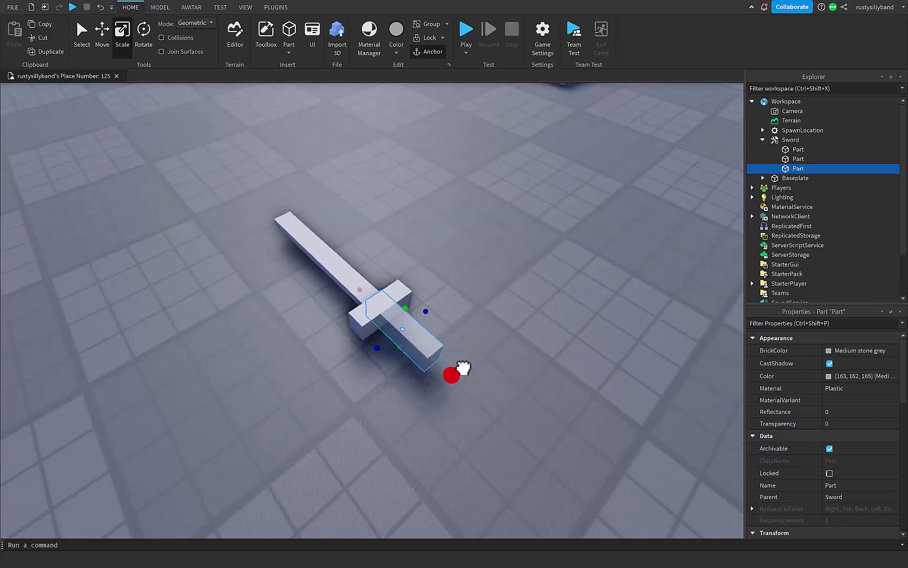
pyautogui.click(469, 386)
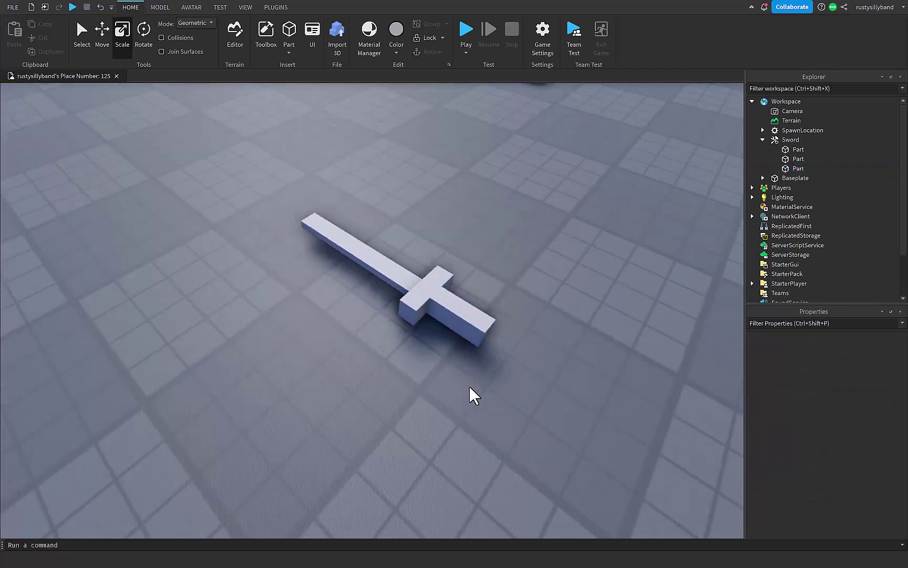
pyautogui.moveTo(469, 386); pyautogui.dragTo(470, 386, button='right')
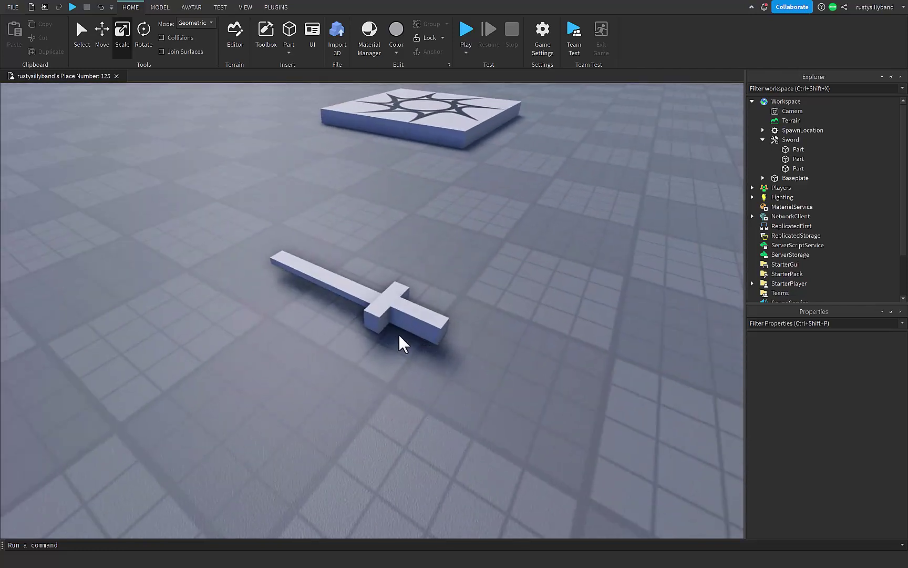
# Rename the Sword tool's three parts Blade, Guard and GuardHandle, in that order
pyautogui.click(797, 149)
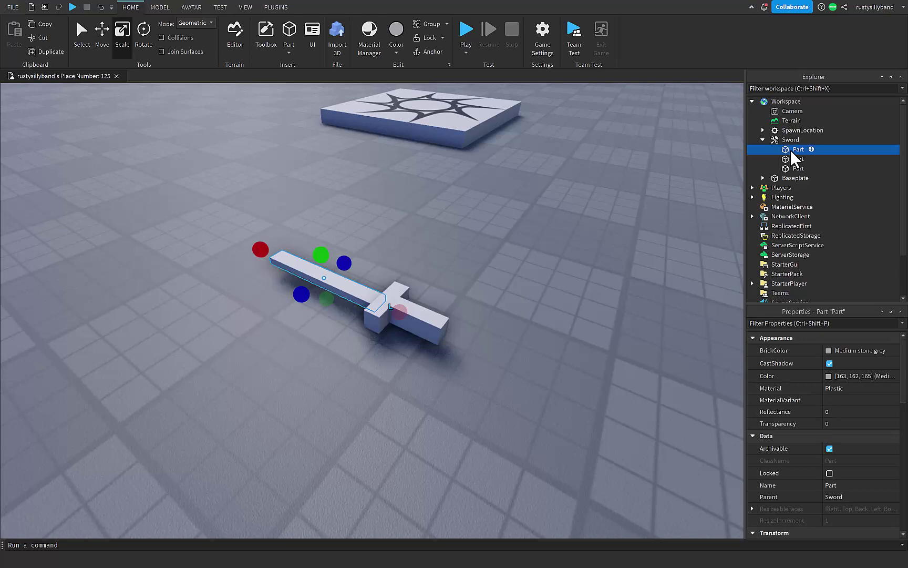
pyautogui.click(799, 149)
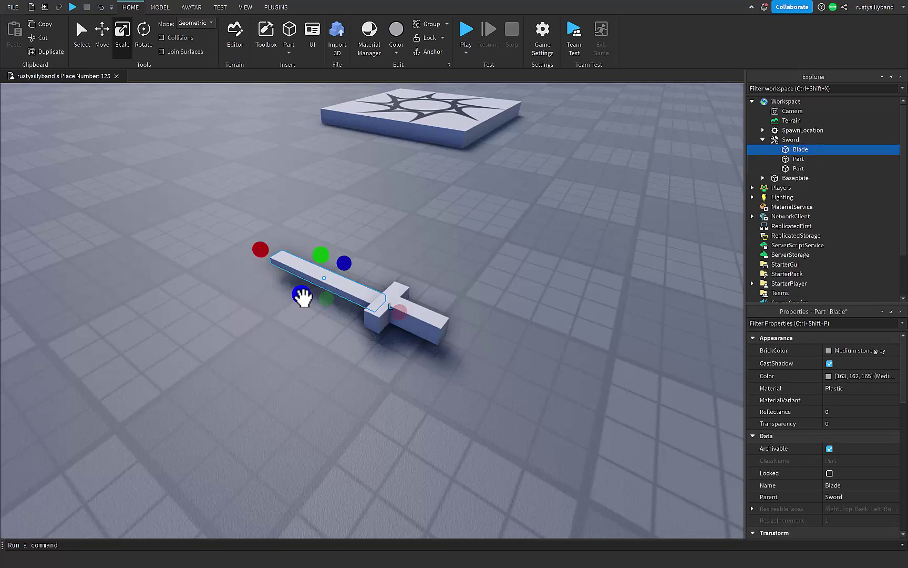
pyautogui.click(796, 159)
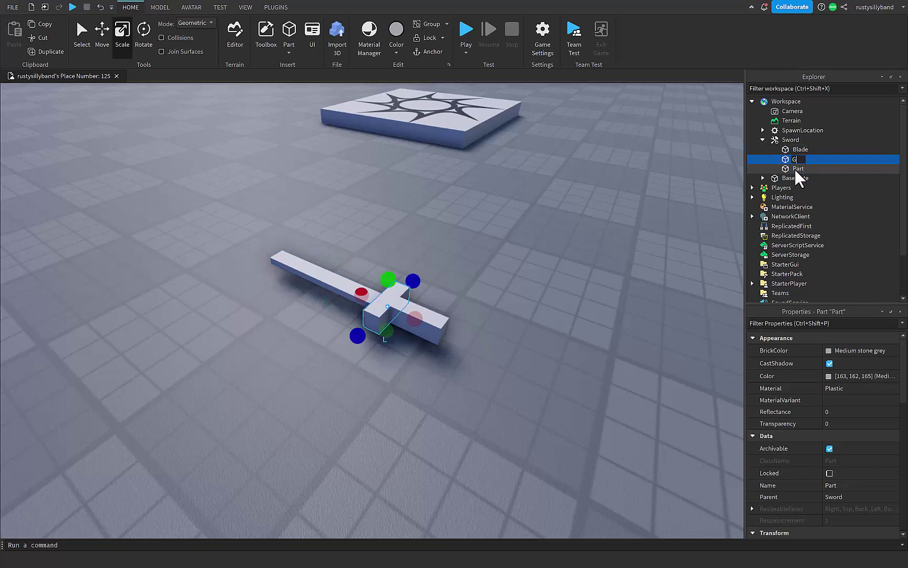
pyautogui.write('Guard')
pyautogui.click(795, 169)
pyautogui.click(794, 169)
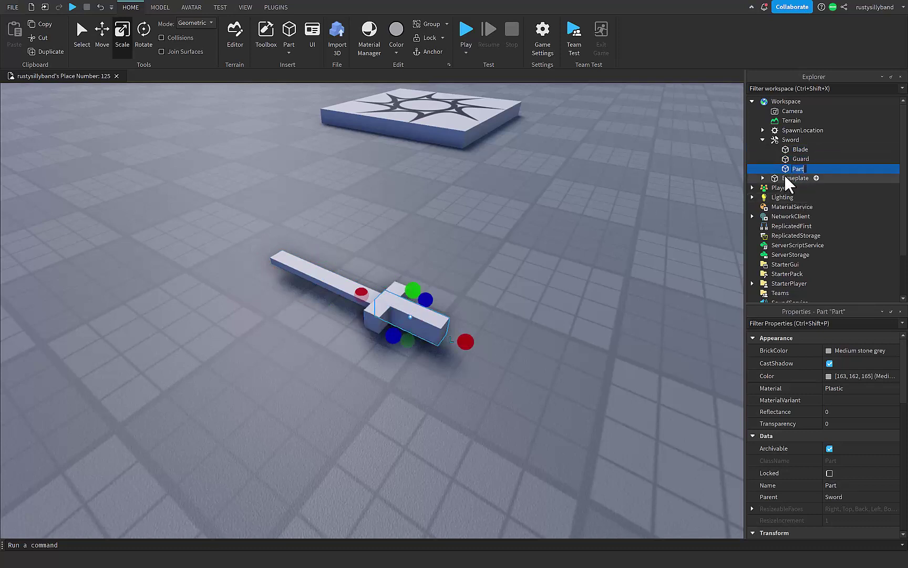
pyautogui.write('GuardHandle')
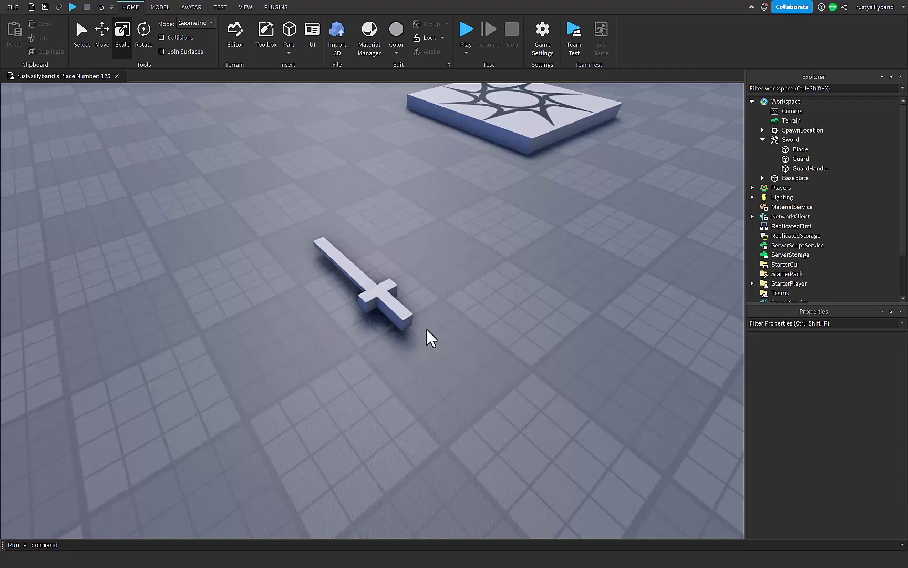
# Insert a Block Rig dummy with Rig Builder, place it near the sword and turn it to face the opposite way
pyautogui.press('a')
pyautogui.moveTo(471, 326); pyautogui.dragTo(466, 317, button='right')
pyautogui.press('d')
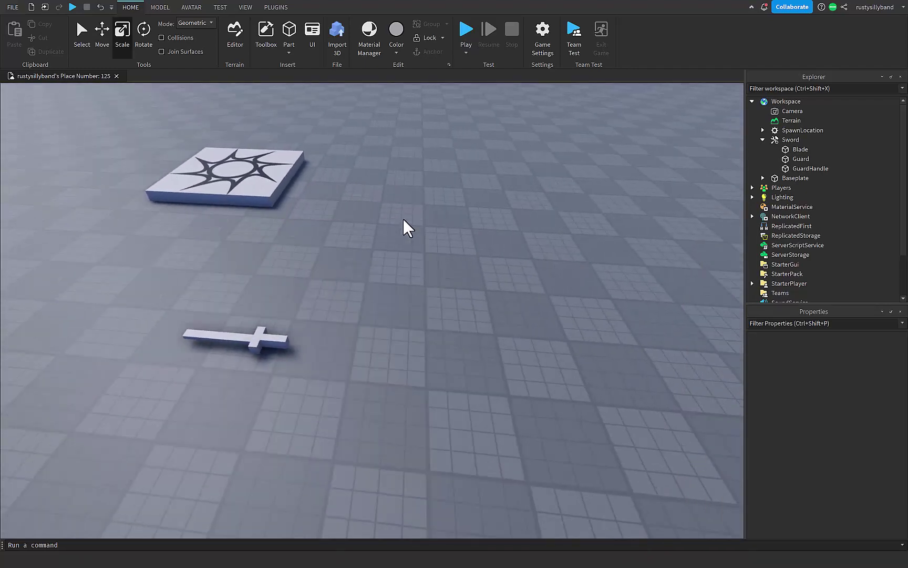
pyautogui.click(191, 8)
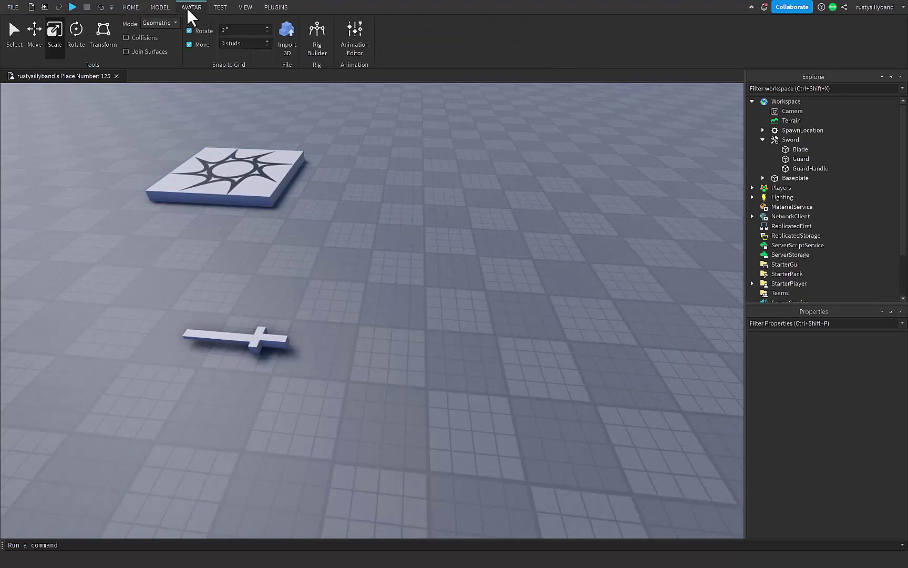
pyautogui.click(311, 48)
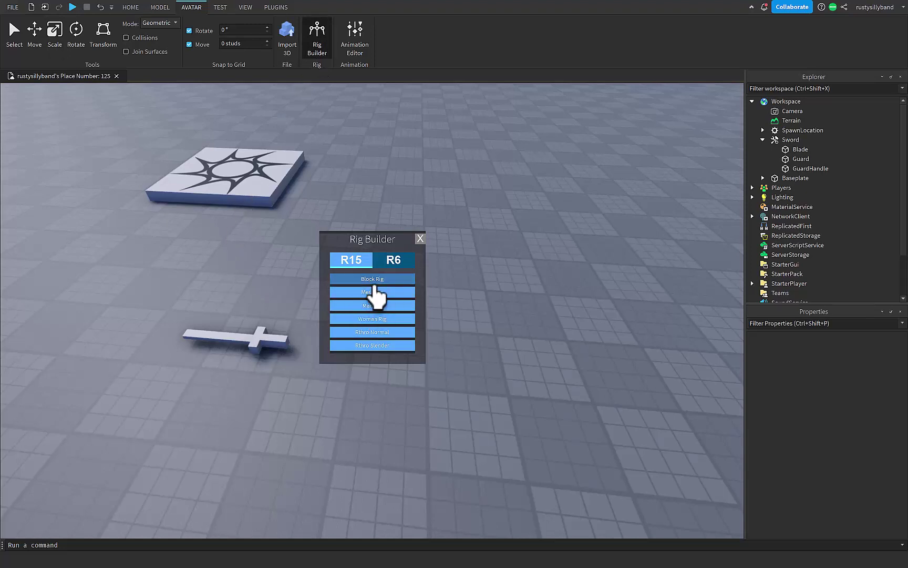
pyautogui.click(374, 293)
pyautogui.moveTo(379, 305); pyautogui.dragTo(342, 309)
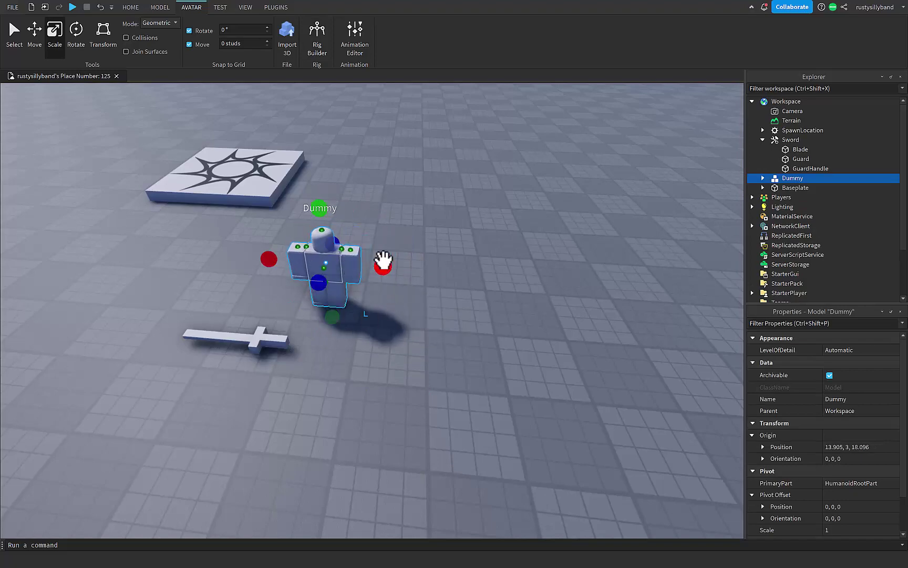
pyautogui.hotkey('ctrl', 'r')
pyautogui.hotkey('ctrl', 'r')
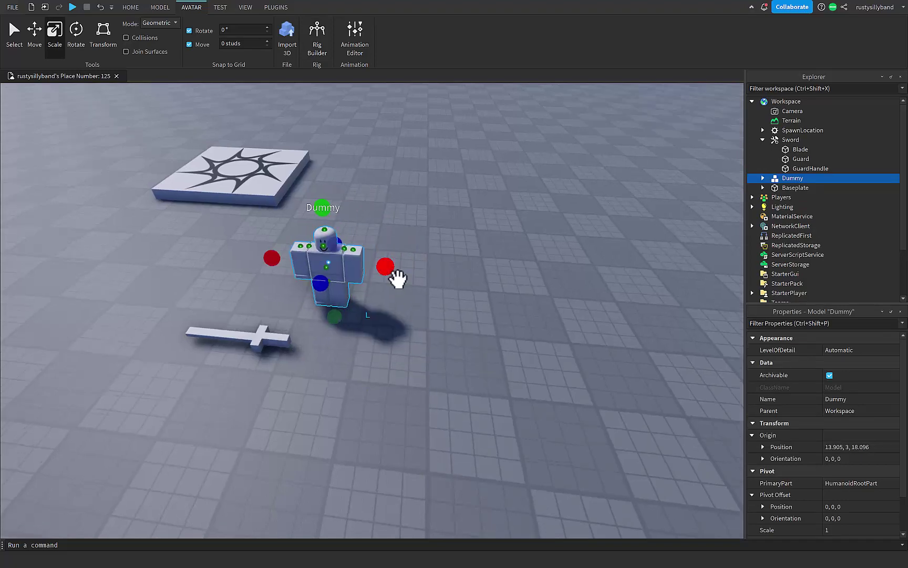
pyautogui.press('w')
pyautogui.moveTo(398, 276); pyautogui.dragTo(450, 321, button='right')
pyautogui.click(491, 325)
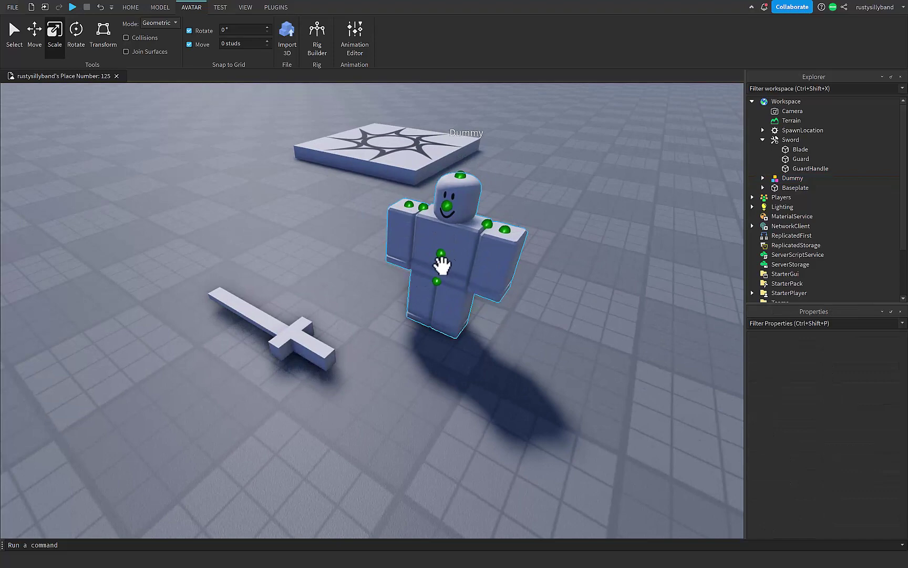
# Move the whole Sword tool closer to the dummy and compare their sizes
pyautogui.moveTo(308, 358); pyautogui.dragTo(330, 357, button='right')
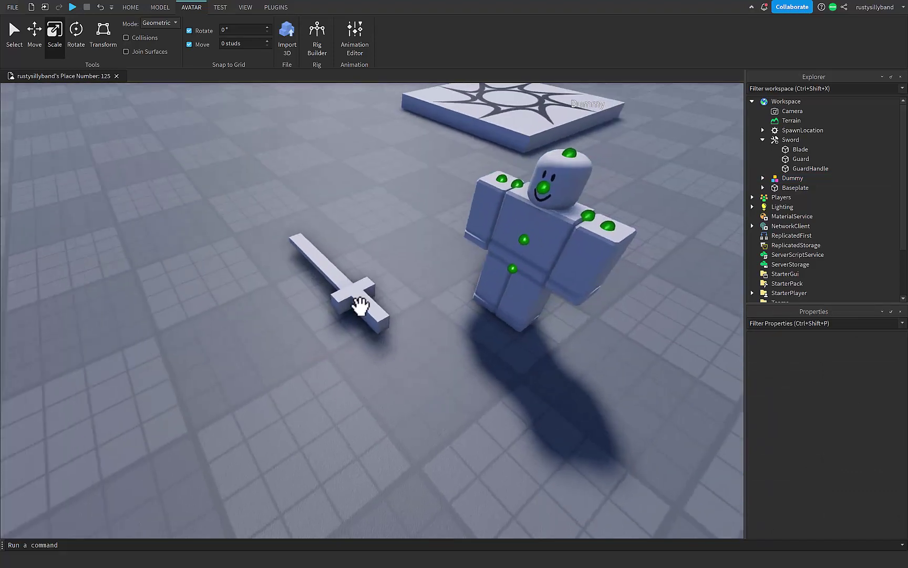
pyautogui.click(360, 306)
pyautogui.moveTo(368, 310); pyautogui.dragTo(425, 332)
pyautogui.press('d')
pyautogui.moveTo(425, 332); pyautogui.dragTo(429, 329, button='right')
pyautogui.press('w')
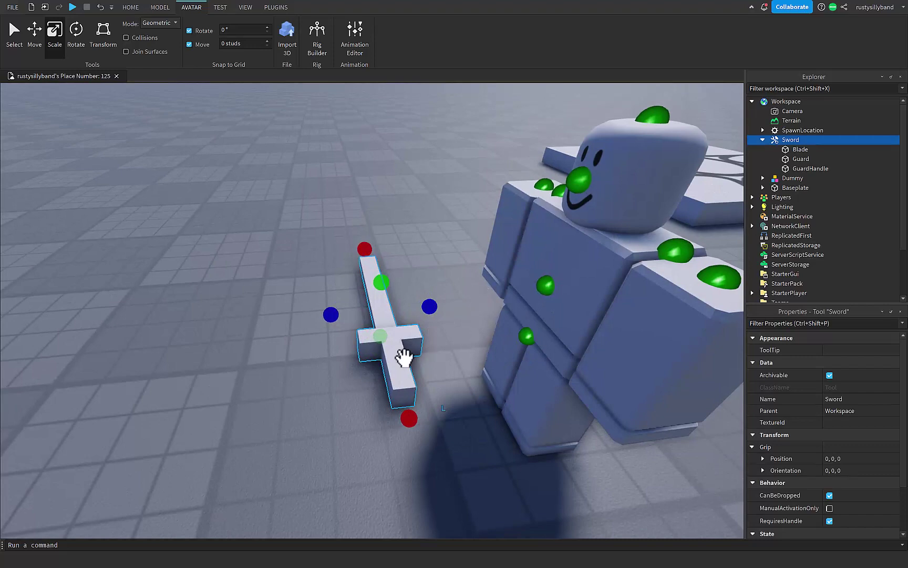
pyautogui.scroll(-2, 479, 260)
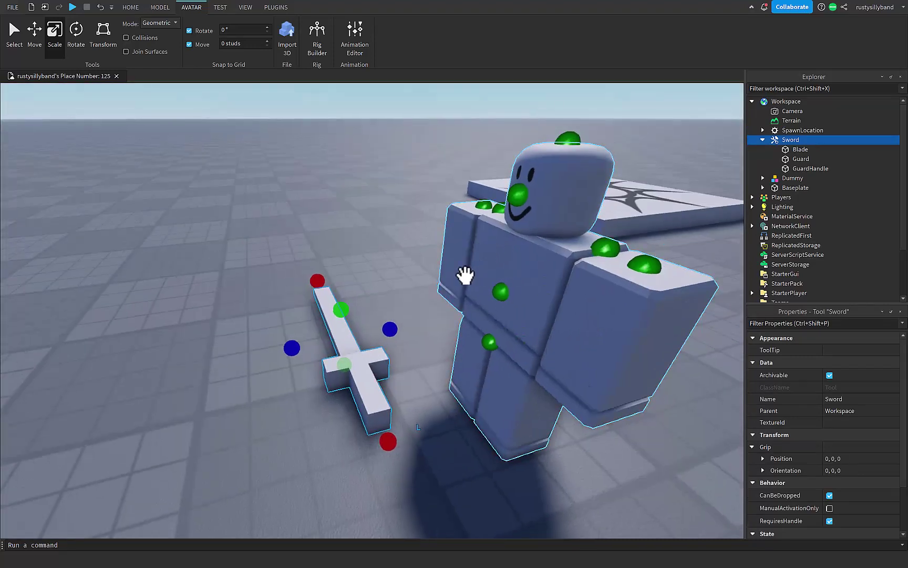
pyautogui.moveTo(400, 337); pyautogui.dragTo(419, 329, button='right')
pyautogui.scroll(-3, 392, 342)
pyautogui.scroll(2, 390, 342)
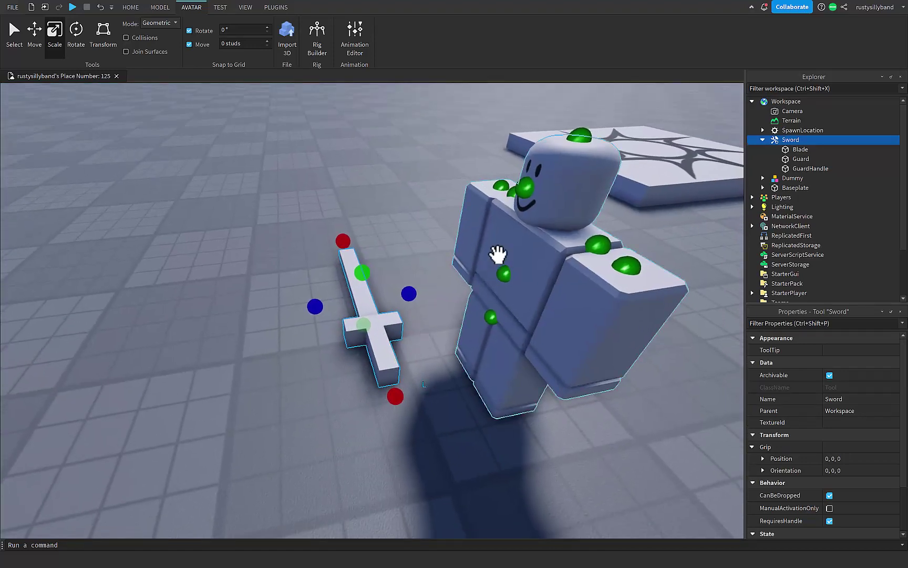
# Insert a block part over the sword and add a Decal to it as a marker for its front face
pyautogui.scroll(3, 418, 374)
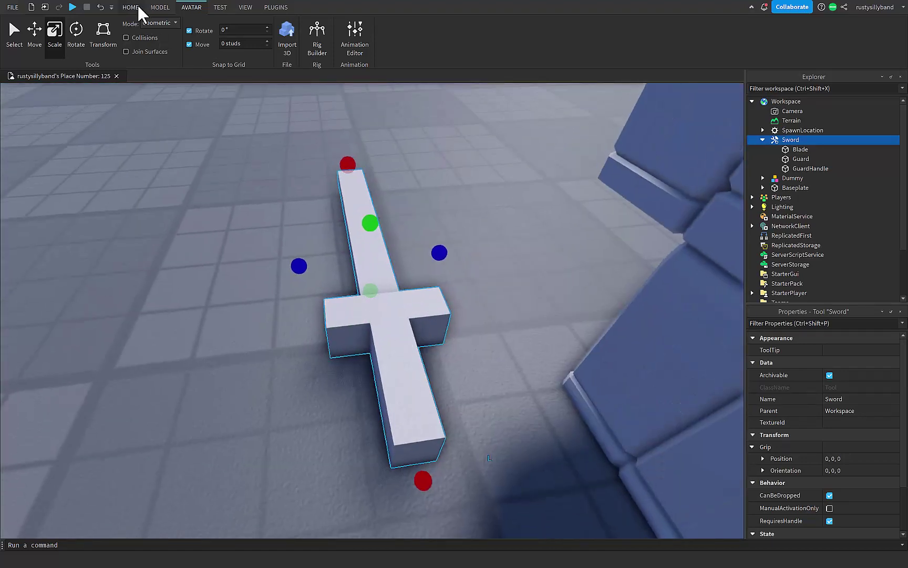
pyautogui.click(138, 7)
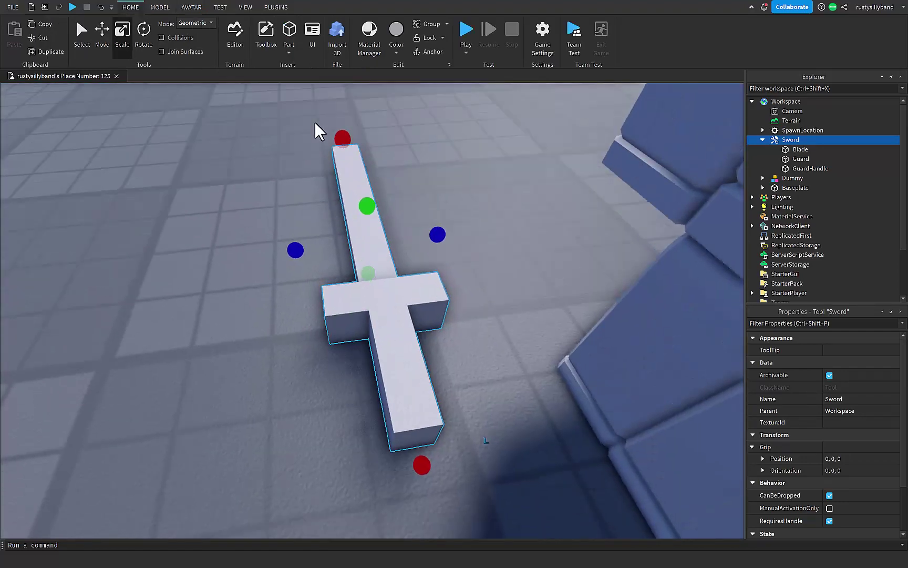
pyautogui.click(289, 33)
pyautogui.scroll(-3, 394, 226)
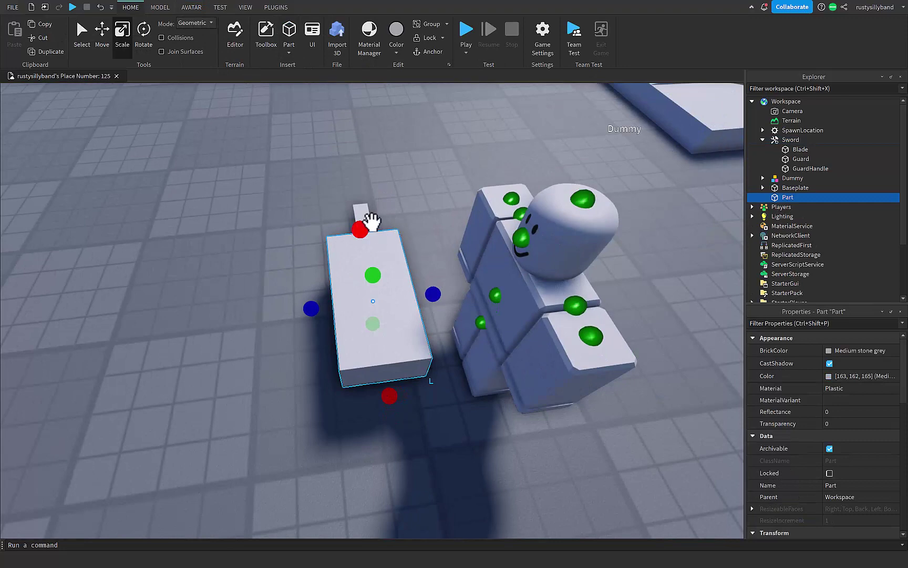
pyautogui.moveTo(798, 199)
pyautogui.click(800, 197)
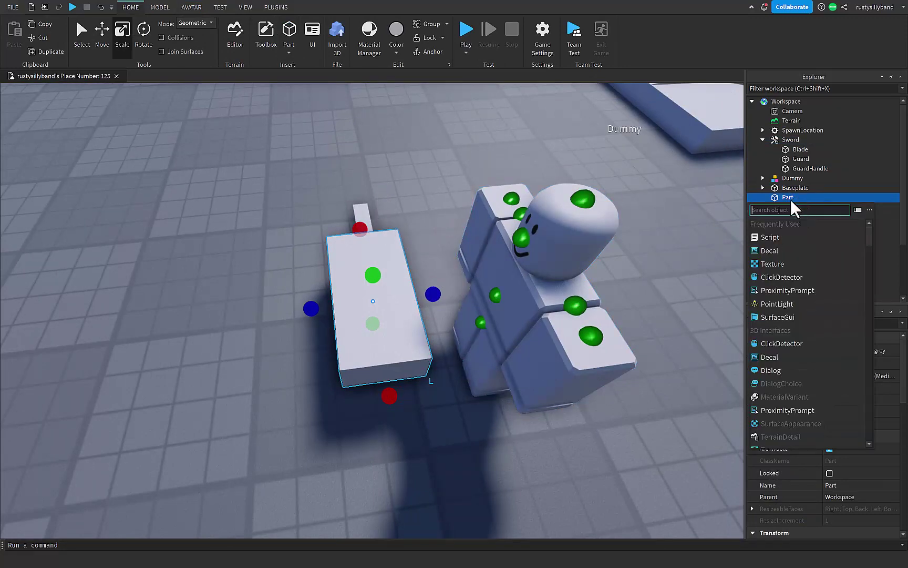
pyautogui.write('deca')
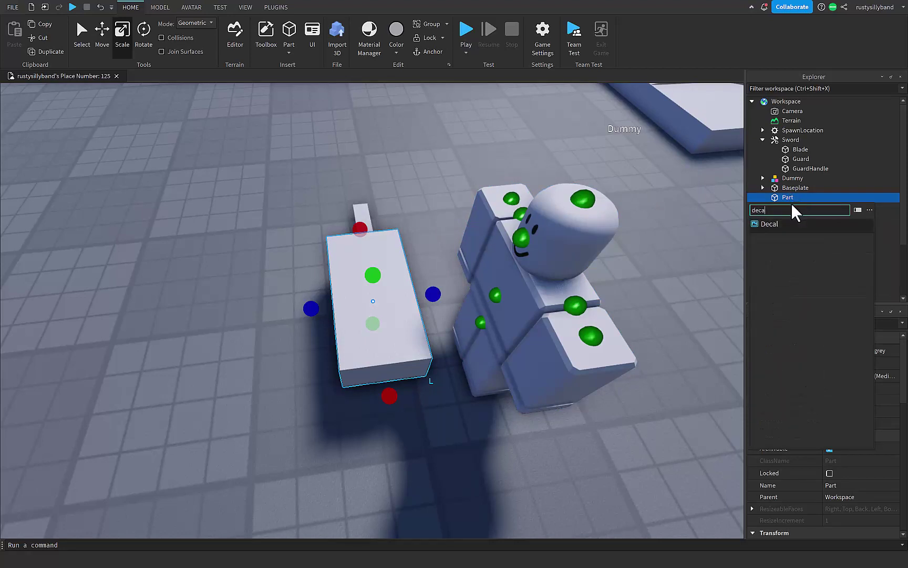
pyautogui.click(782, 221)
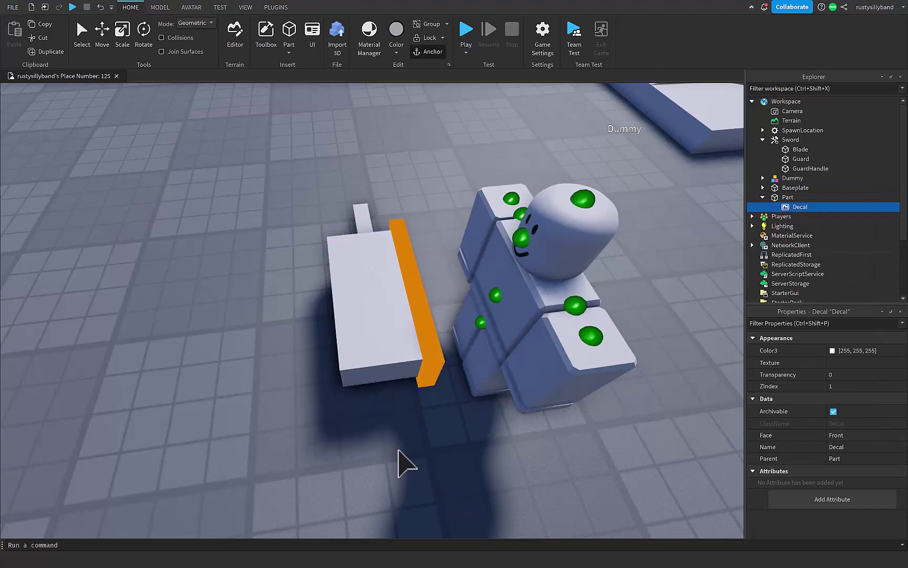
# Examine which side of the new part is its front face, relative to the sword and the dummy
pyautogui.click(381, 287)
pyautogui.moveTo(456, 308); pyautogui.dragTo(483, 336, button='right')
pyautogui.click(557, 359)
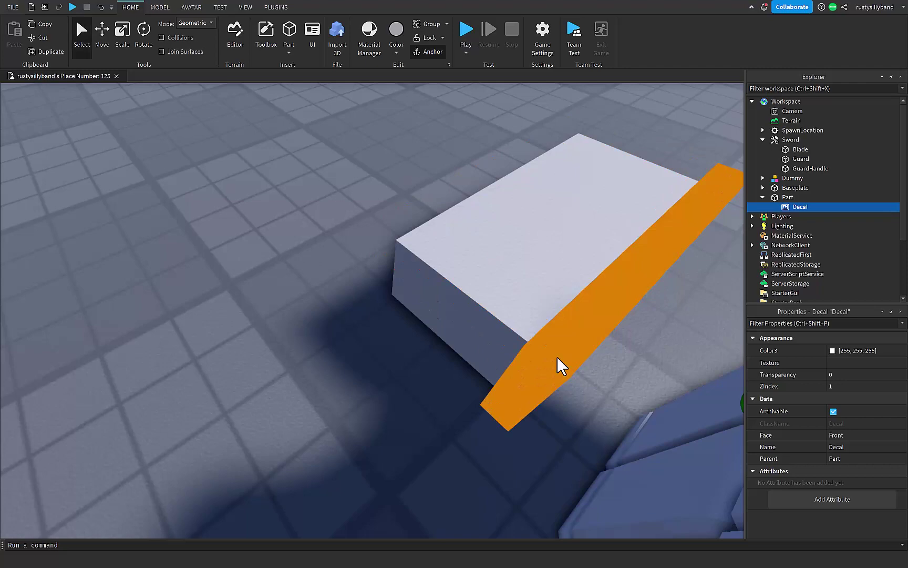
pyautogui.scroll(-3, 557, 356)
pyautogui.moveTo(556, 357); pyautogui.dragTo(547, 375, button='right')
pyautogui.scroll(3, 557, 357)
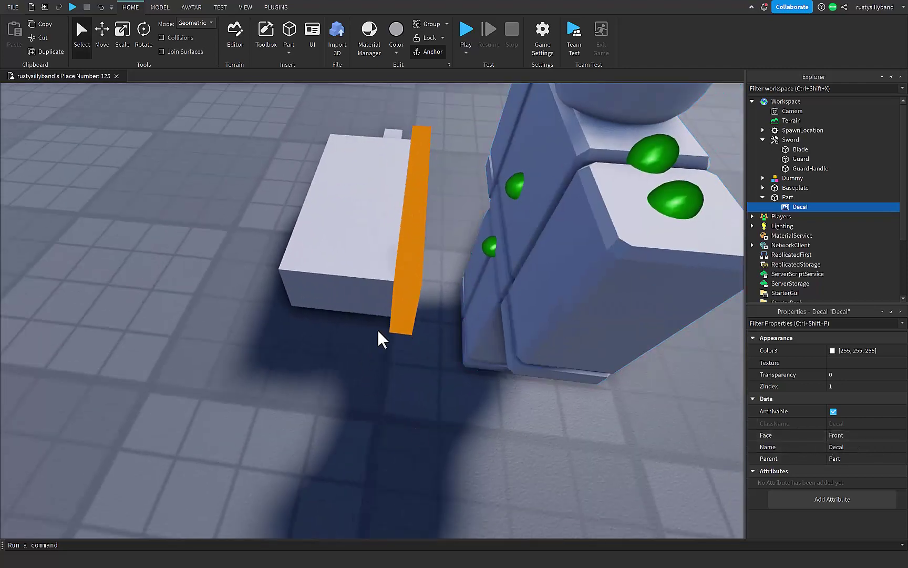
pyautogui.scroll(-2, 495, 356)
pyautogui.moveTo(486, 355); pyautogui.dragTo(298, 312, button='right')
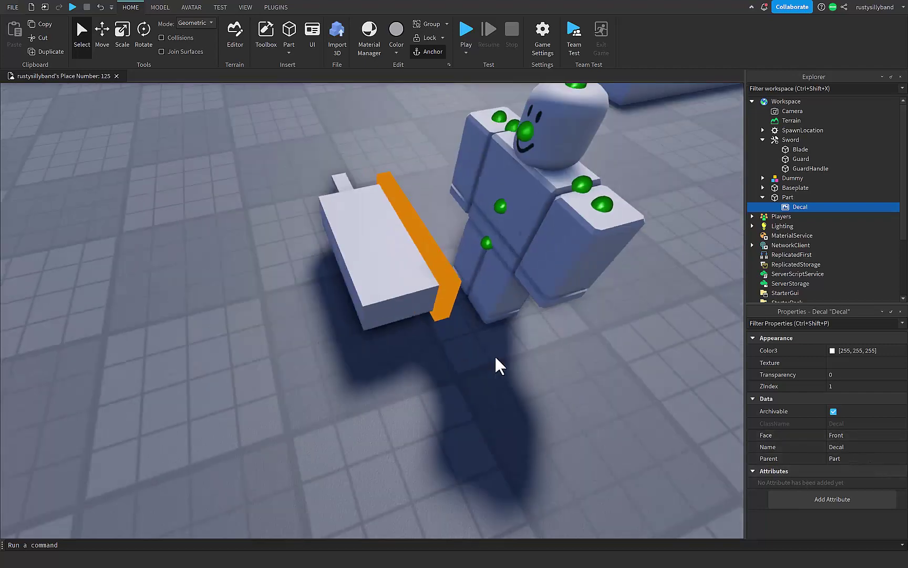
pyautogui.scroll(3, 488, 348)
pyautogui.scroll(-4, 298, 312)
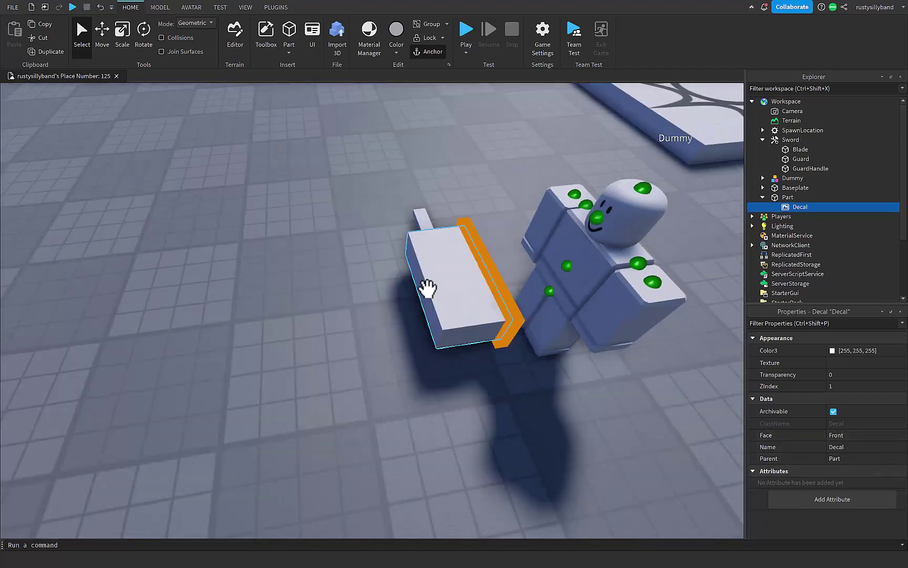
pyautogui.moveTo(427, 288); pyautogui.dragTo(389, 298, button='right')
# Shrink the new part in length, width and height into a small block beside the sword's crossguard
pyautogui.click(342, 269)
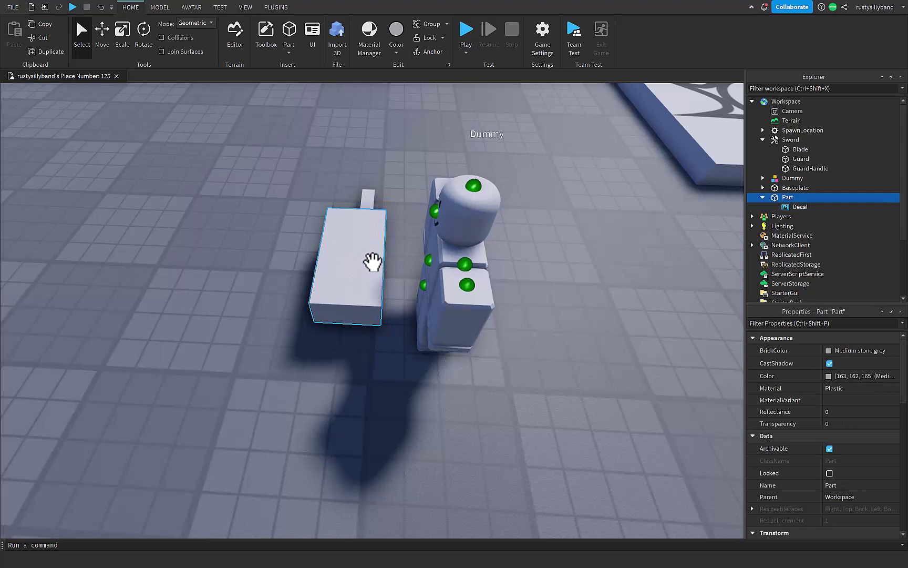
pyautogui.hotkey('ctrl', '4')
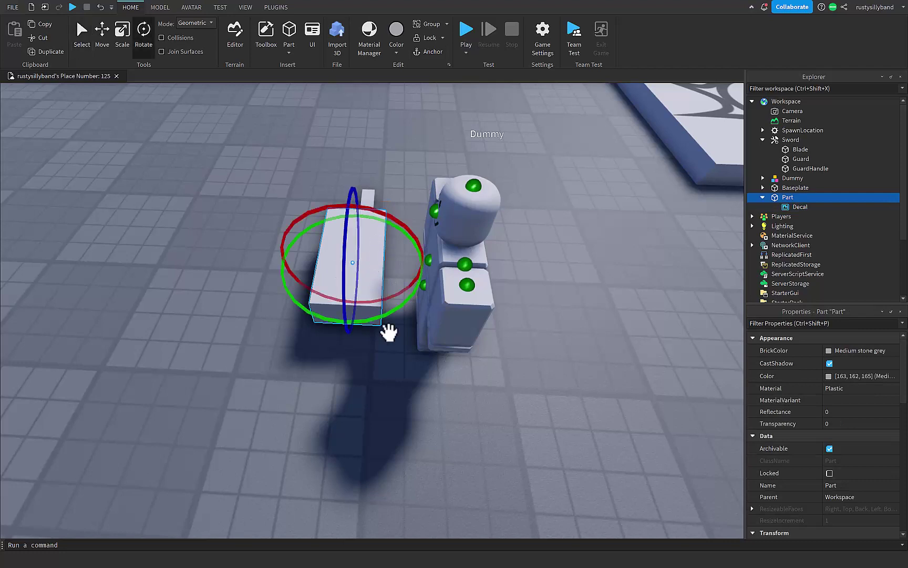
pyautogui.moveTo(371, 322); pyautogui.dragTo(337, 192)
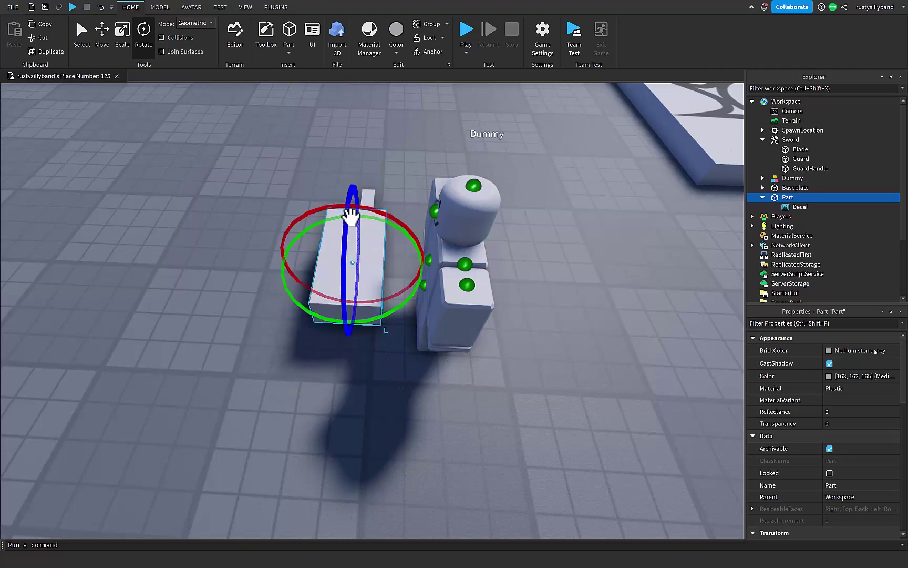
pyautogui.scroll(3, 420, 260)
pyautogui.hotkey('ctrl', '3')
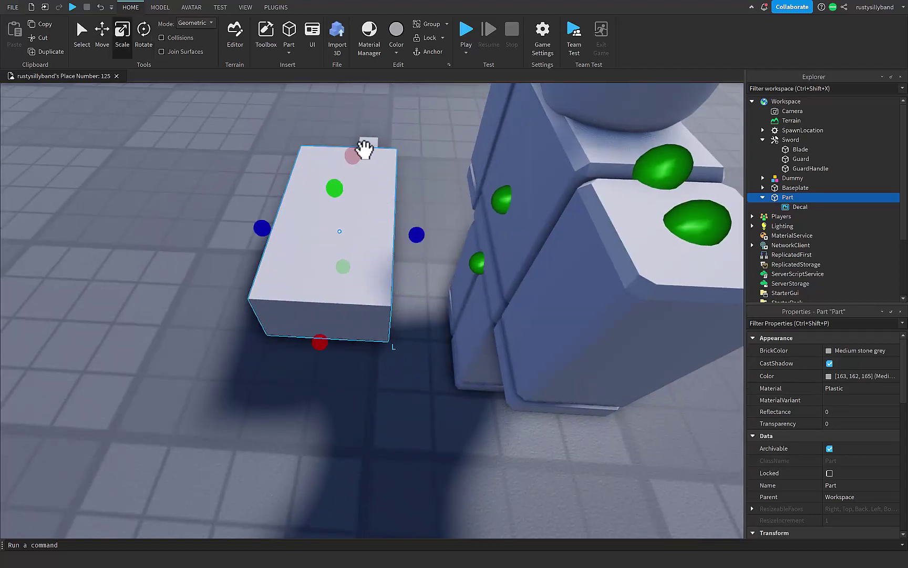
pyautogui.moveTo(364, 149); pyautogui.dragTo(341, 211)
pyautogui.keyDown('ctrl'); pyautogui.moveTo(412, 235); pyautogui.dragTo(357, 234); pyautogui.keyUp('ctrl')
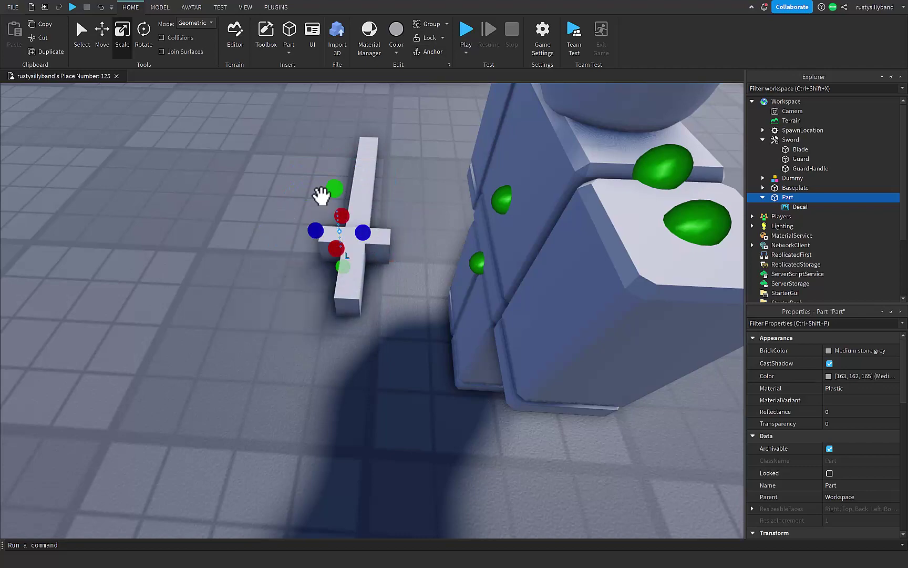
pyautogui.keyDown('ctrl'); pyautogui.moveTo(333, 190); pyautogui.dragTo(333, 253); pyautogui.keyUp('ctrl')
# Move the small block inside the sword's grip, just behind the crossguard
pyautogui.moveTo(400, 237); pyautogui.dragTo(383, 236, button='right')
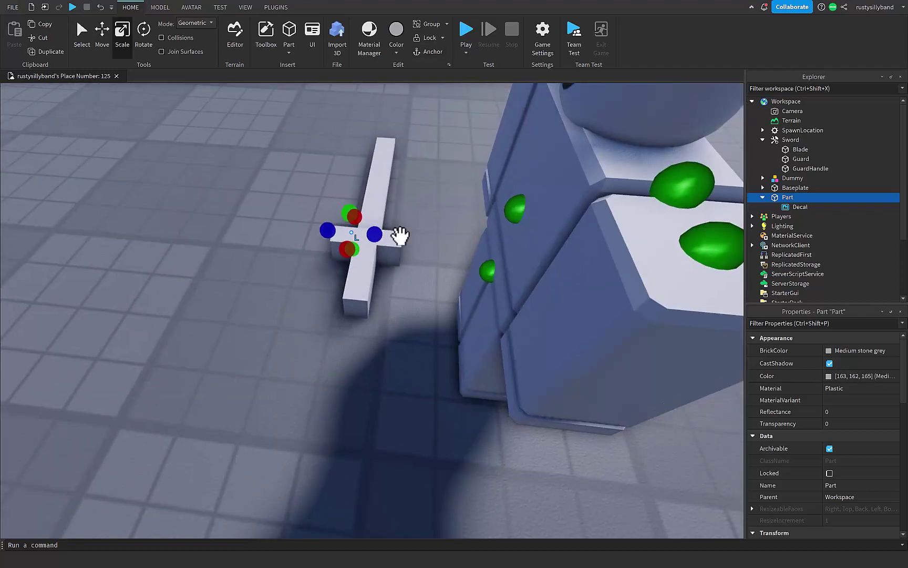
pyautogui.hotkey('ctrl', '2')
pyautogui.moveTo(374, 230); pyautogui.dragTo(405, 242)
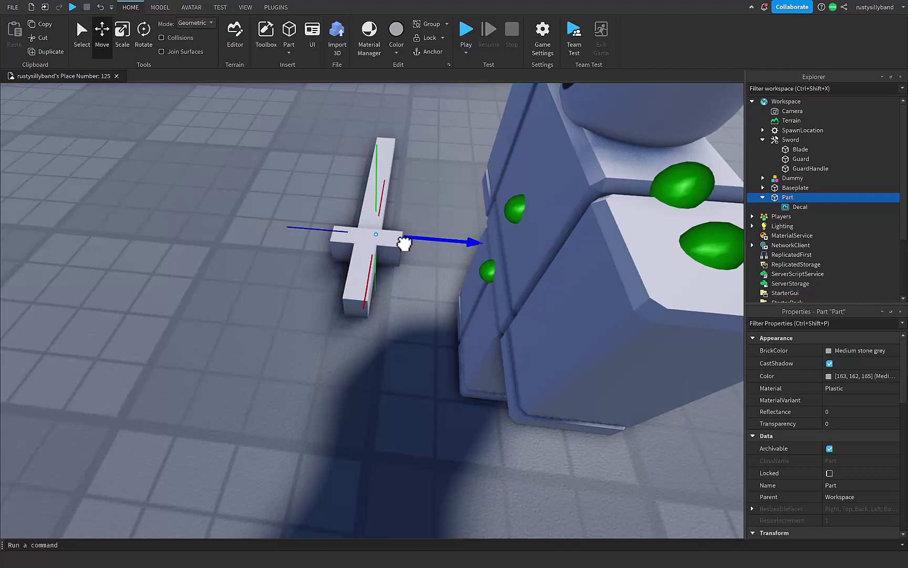
pyautogui.moveTo(374, 196); pyautogui.dragTo(377, 241)
pyautogui.scroll(2, 377, 241)
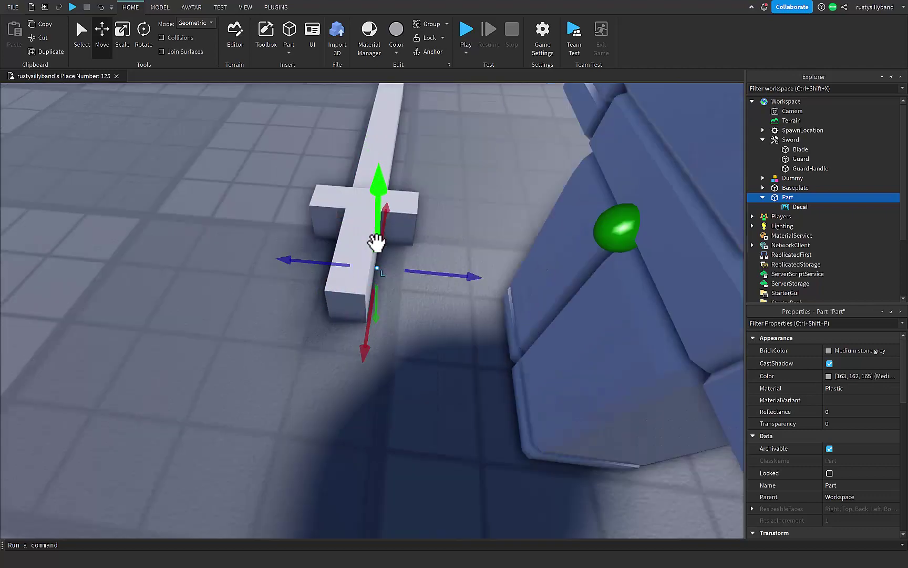
pyautogui.scroll(-2, 377, 241)
pyautogui.moveTo(376, 241); pyautogui.dragTo(372, 277, button='right')
pyautogui.scroll(3, 377, 241)
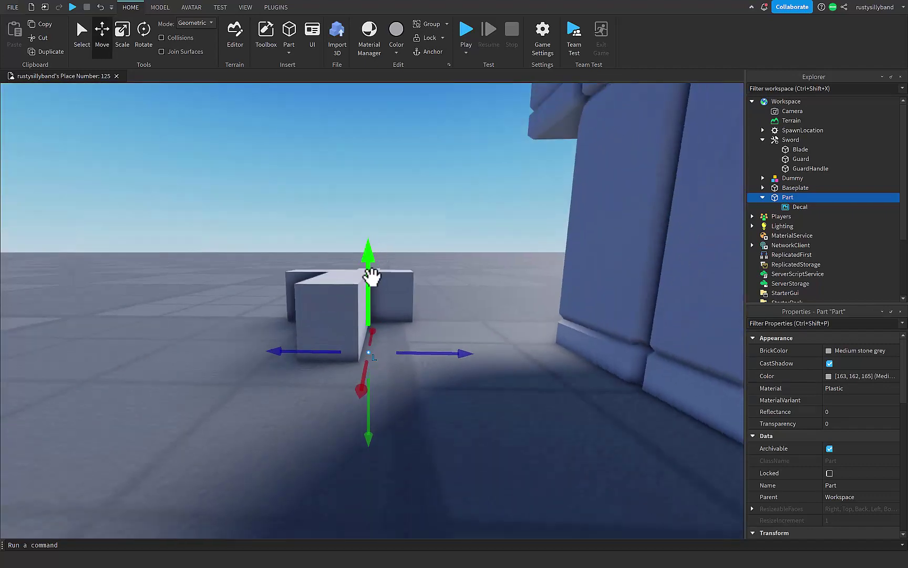
pyautogui.moveTo(371, 276); pyautogui.dragTo(376, 233)
pyautogui.moveTo(427, 306); pyautogui.dragTo(422, 308)
# Rotate the small block a quarter turn about the axis running across the sword
pyautogui.scroll(-4, 421, 308)
pyautogui.moveTo(421, 308); pyautogui.dragTo(421, 309, button='right')
pyautogui.scroll(3, 421, 309)
pyautogui.scroll(-1, 422, 310)
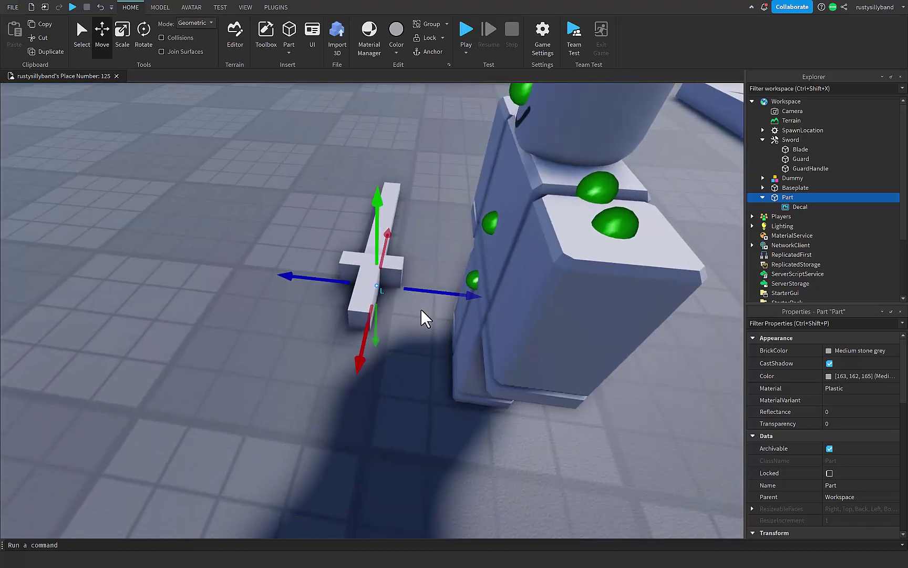
pyautogui.moveTo(421, 310); pyautogui.dragTo(367, 295, button='right')
pyautogui.hotkey('ctrl', '4')
pyautogui.moveTo(331, 276); pyautogui.dragTo(412, 363)
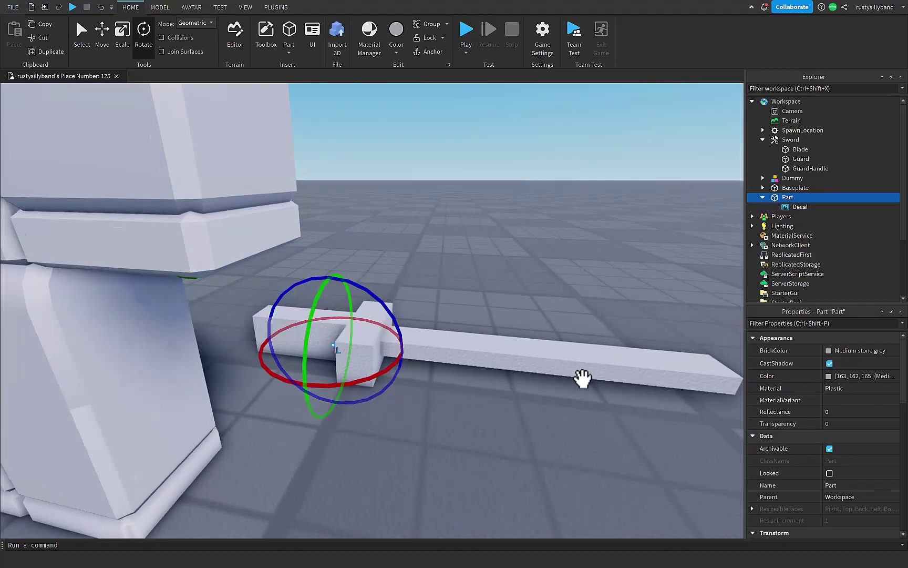
pyautogui.moveTo(582, 379); pyautogui.dragTo(586, 377, button='right')
pyautogui.scroll(-5, 585, 378)
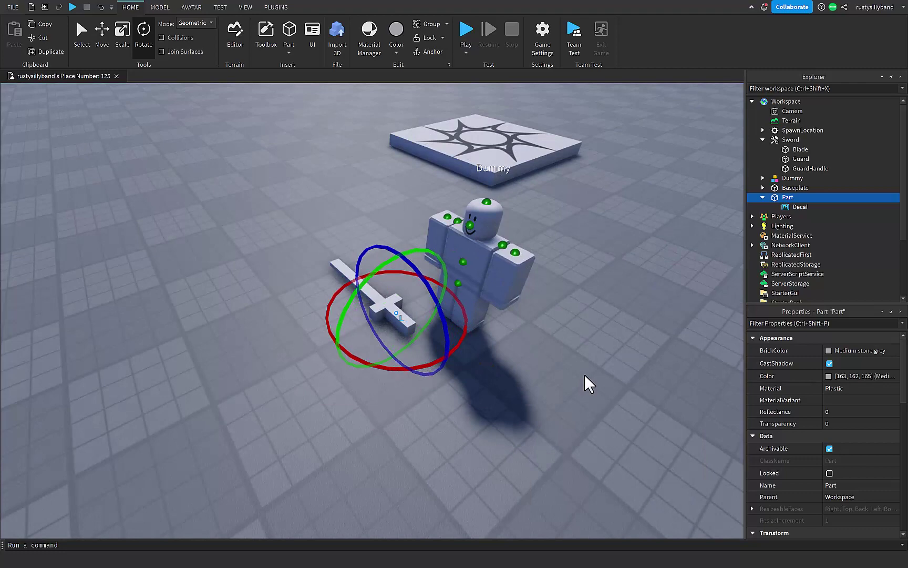
pyautogui.scroll(2, 585, 378)
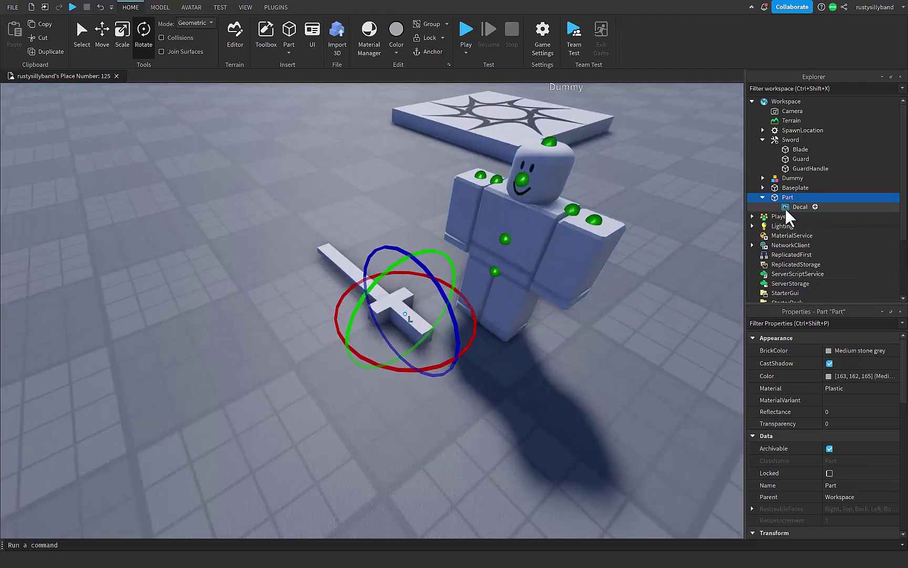
# Delete the Decal from the small block and rename the block Handle
pyautogui.click(799, 207)
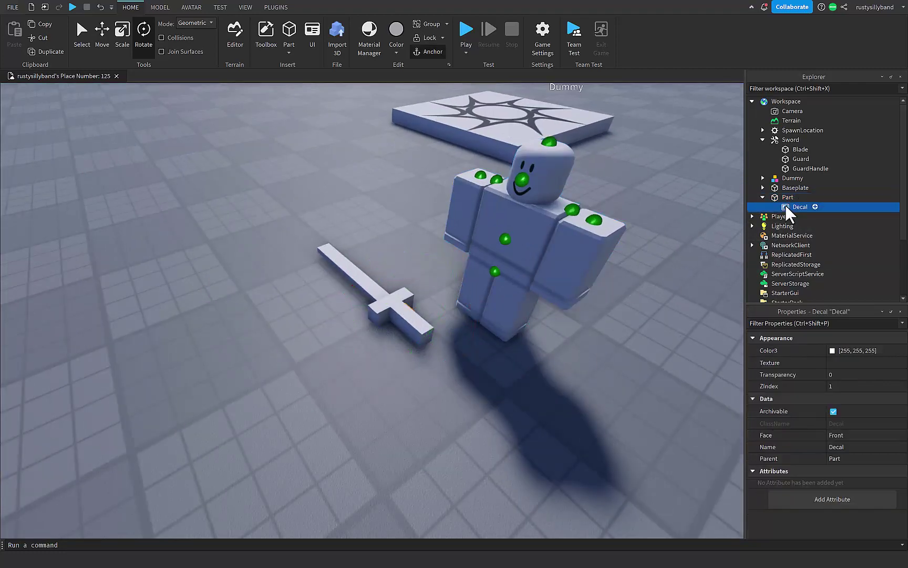
pyautogui.press('Delete')
pyautogui.click(783, 199)
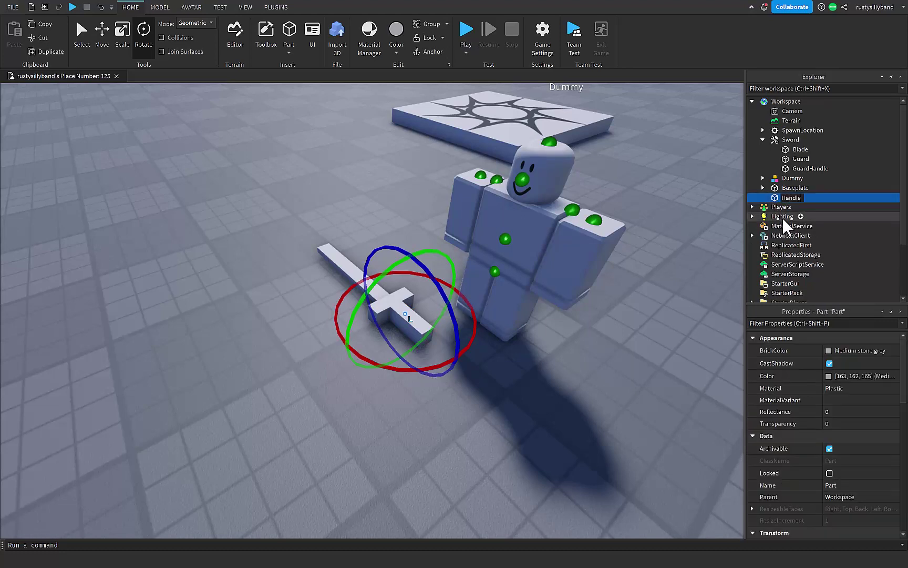
pyautogui.press('Return')
# Put Handle inside the Sword tool and nest Blade, Guard and GuardHandle under Handle
pyautogui.moveTo(788, 202); pyautogui.dragTo(791, 151)
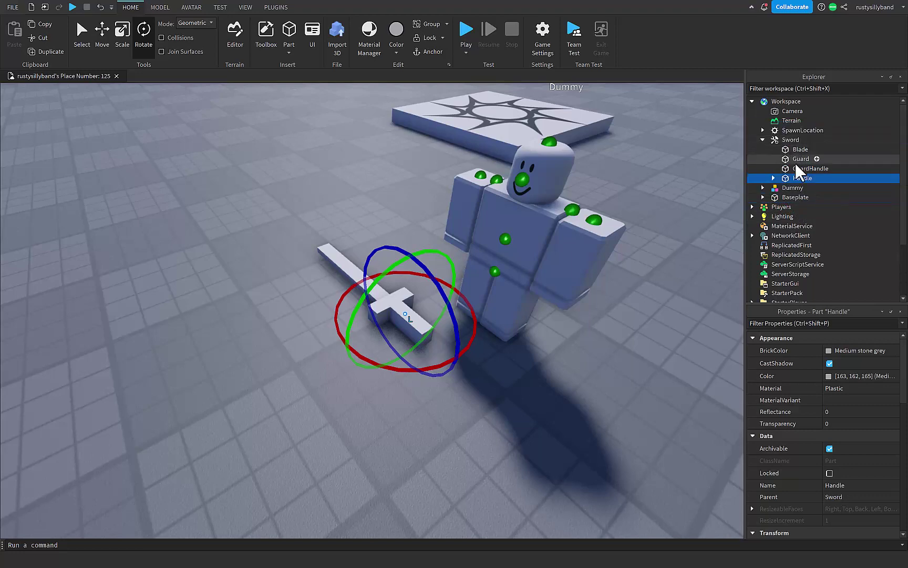
pyautogui.click(797, 170)
pyautogui.keyDown('shift'); pyautogui.click(795, 153); pyautogui.keyUp('shift')
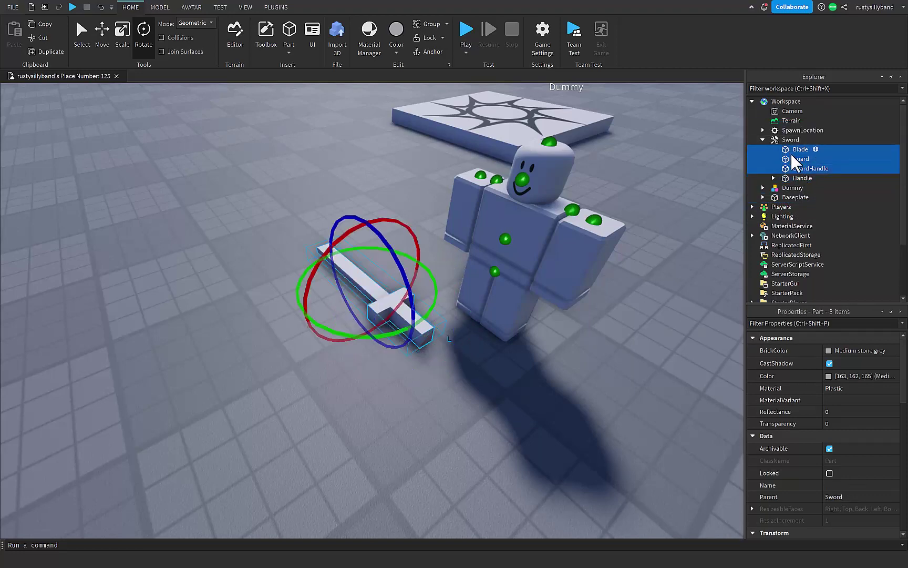
pyautogui.moveTo(792, 151); pyautogui.dragTo(802, 178)
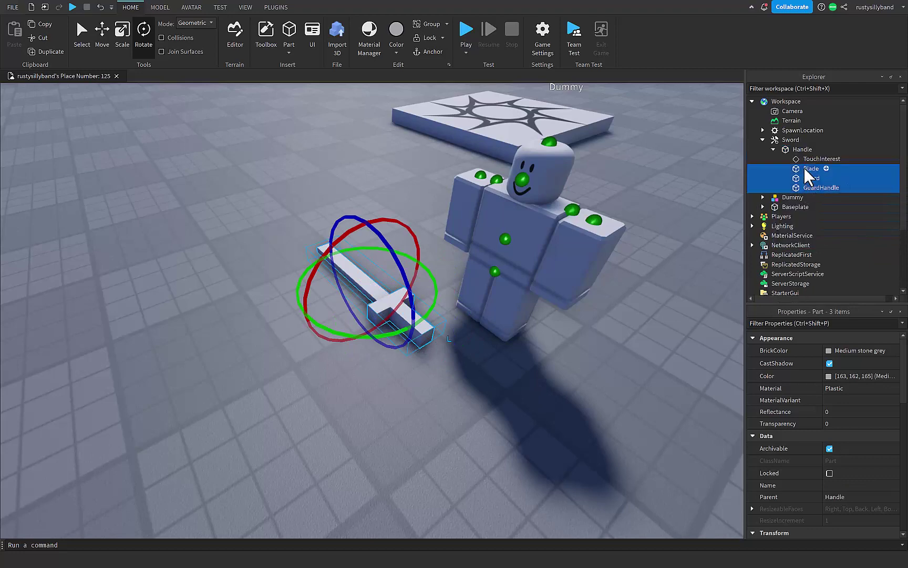
# Add a WeldConstraint inside the Handle part
pyautogui.click(794, 150)
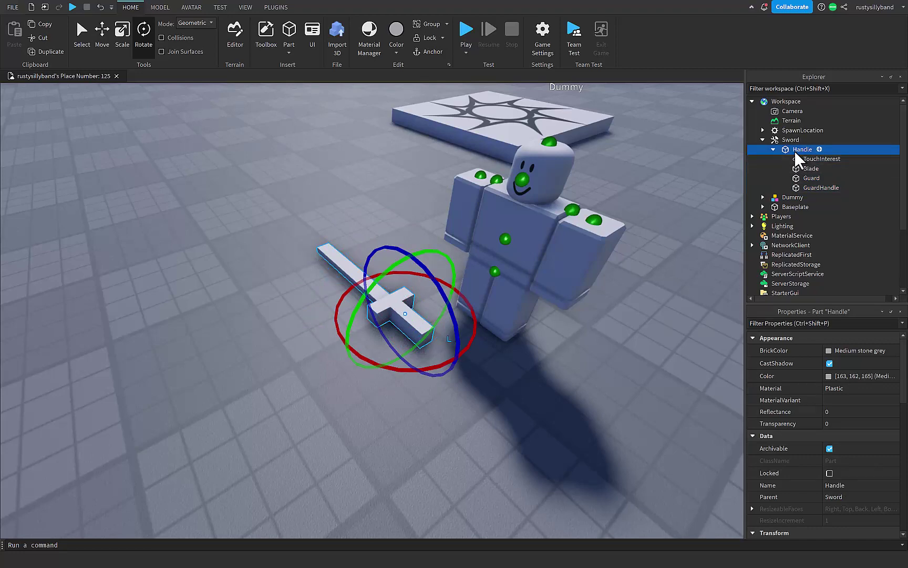
pyautogui.click(800, 160)
pyautogui.click(799, 153)
pyautogui.click(820, 150)
pyautogui.write('we')
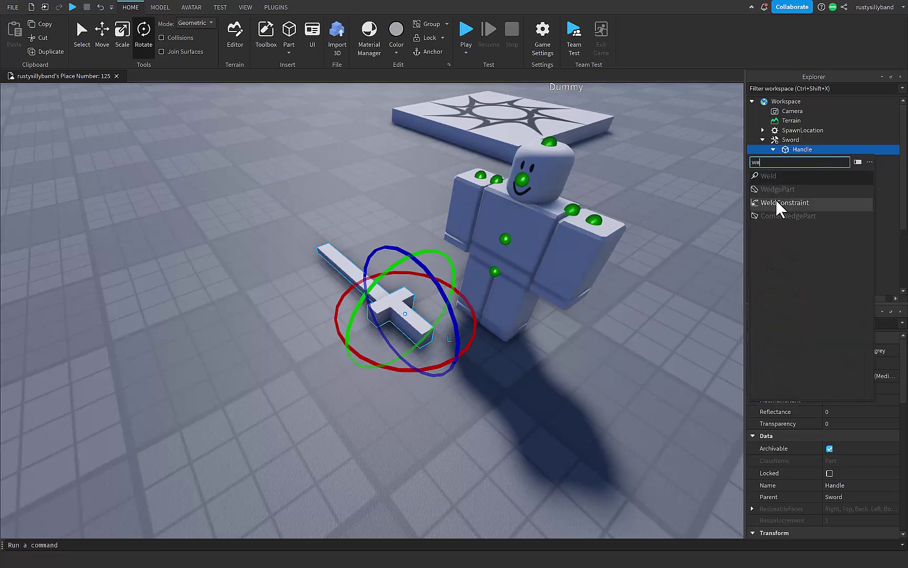
pyautogui.press('Return')
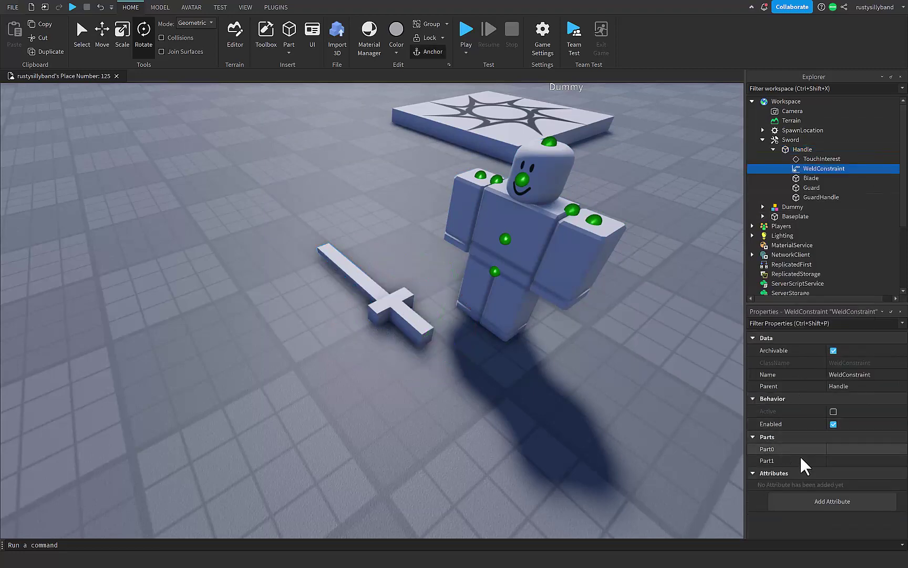
# Set the WeldConstraint's Part0 to Handle and its Part1 to Blade
pyautogui.click(835, 450)
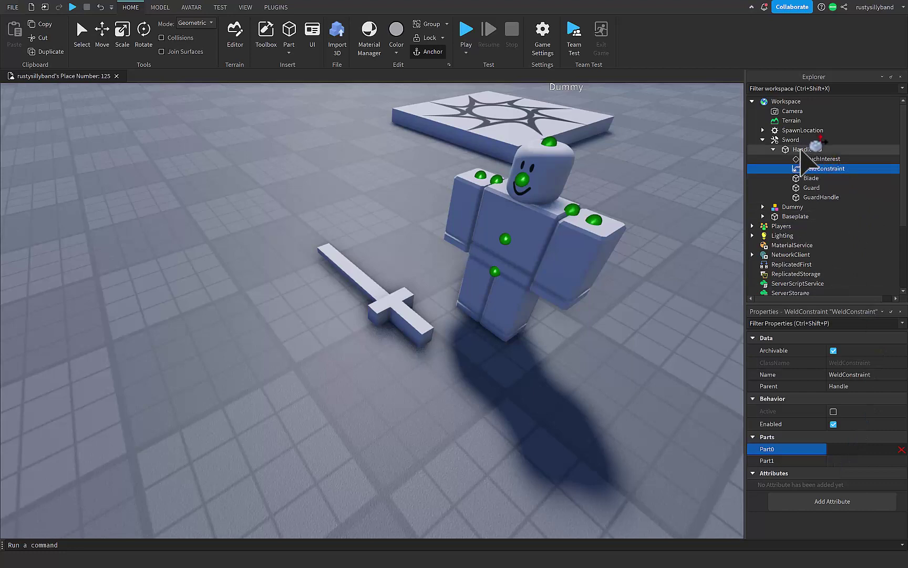
pyautogui.click(800, 150)
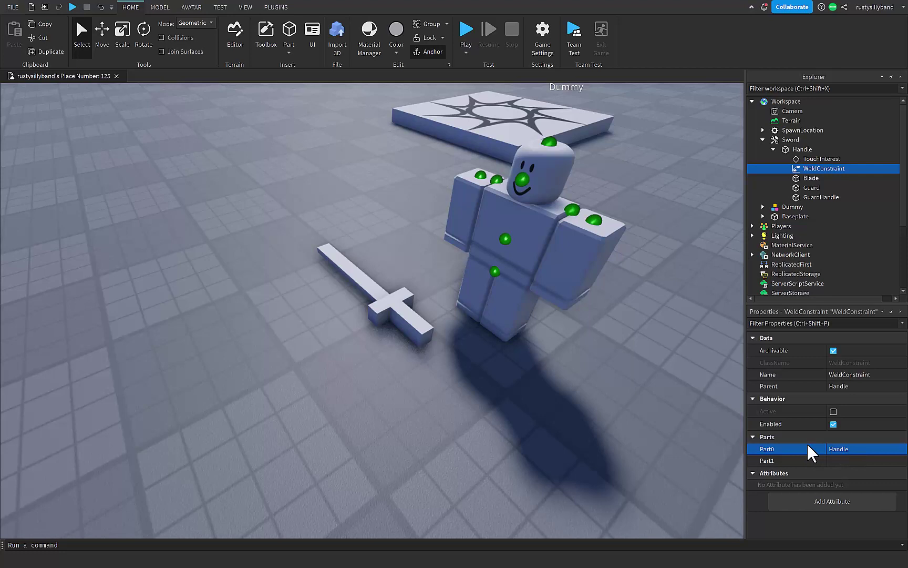
pyautogui.click(837, 461)
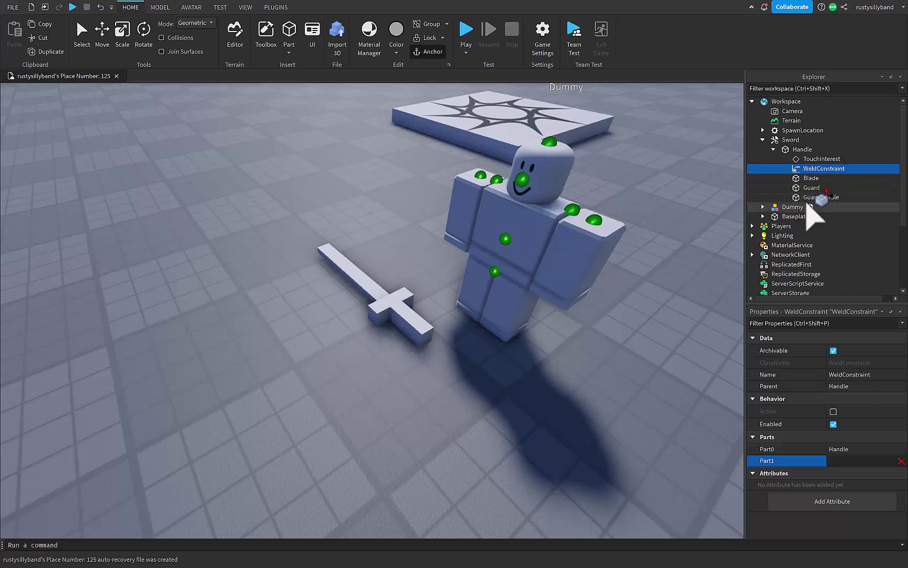
pyautogui.click(811, 178)
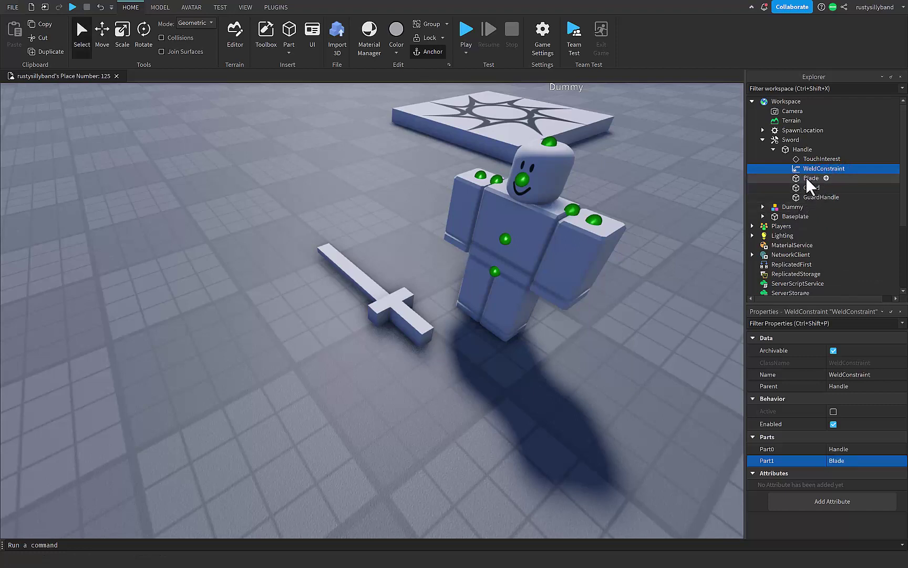
# Duplicate the WeldConstraint inside Handle and set the copy's Part1 to Guard
pyautogui.hotkey('ctrl', 'd')
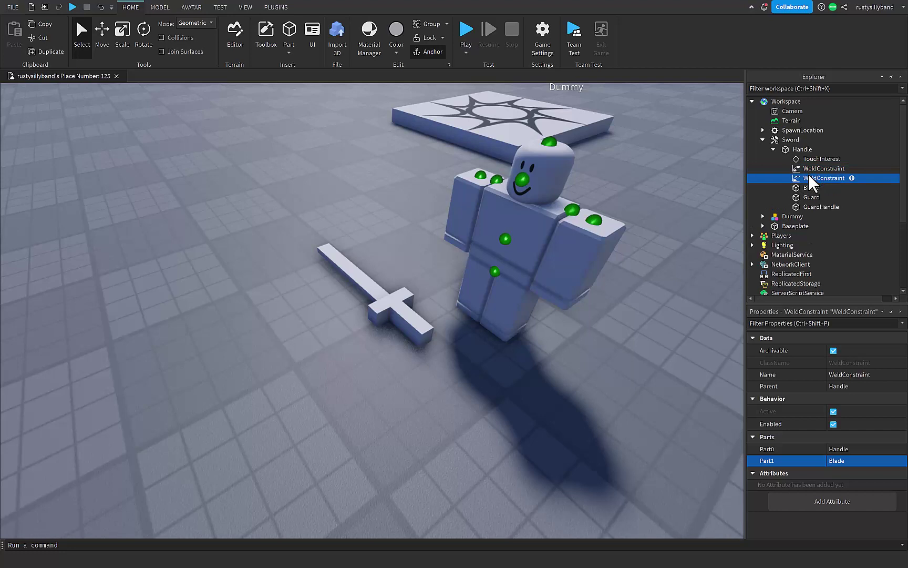
pyautogui.click(846, 461)
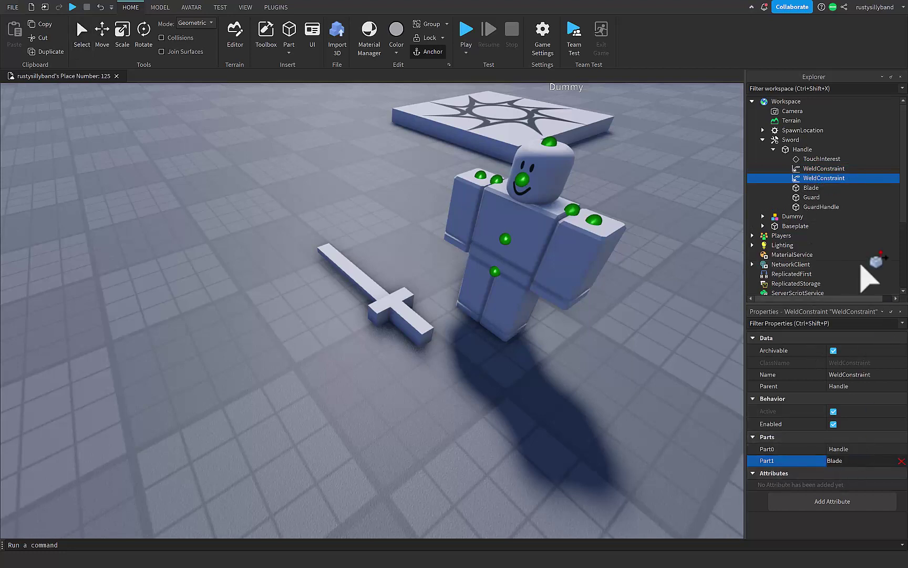
pyautogui.click(811, 197)
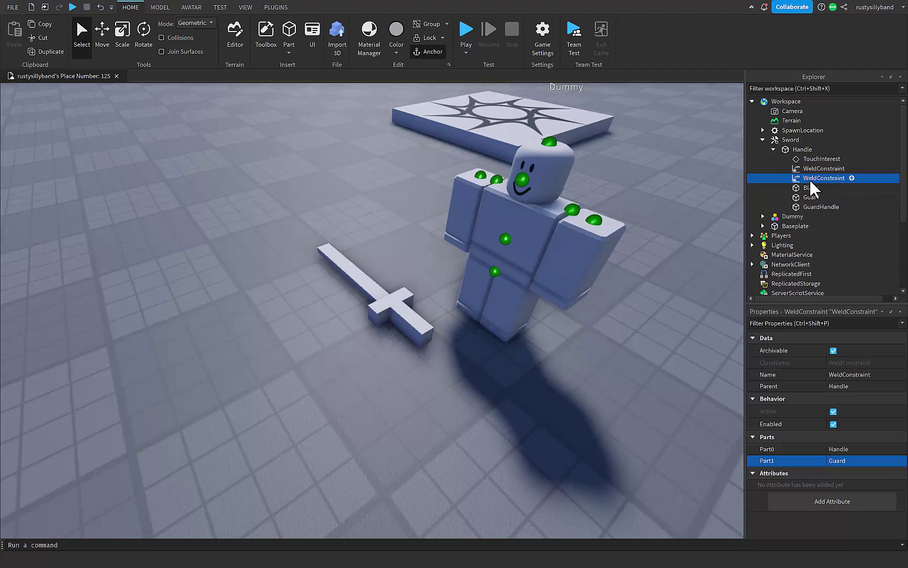
# Duplicate the Guard's WeldConstraint and set the new copy's Part1 to GuardHandle
pyautogui.hotkey('ctrl', 'd')
pyautogui.click(848, 463)
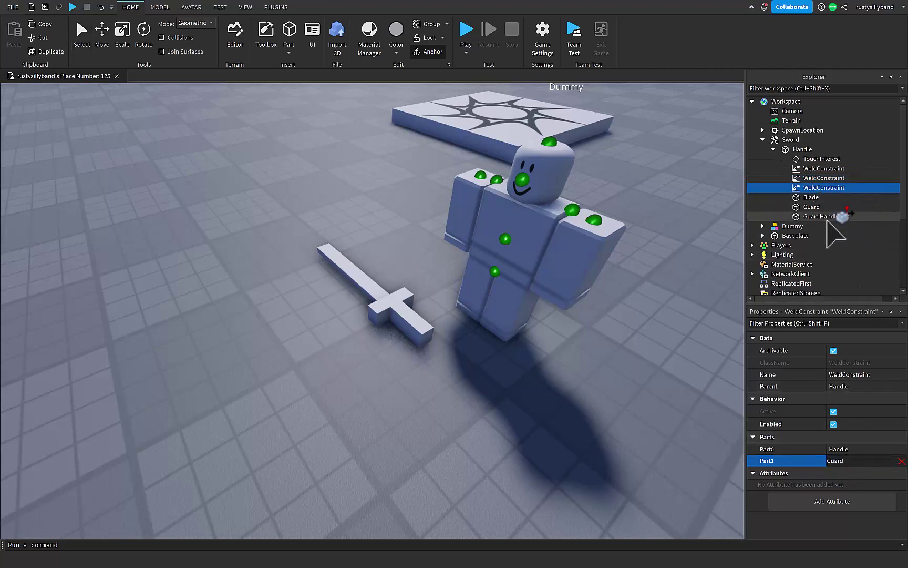
pyautogui.click(831, 217)
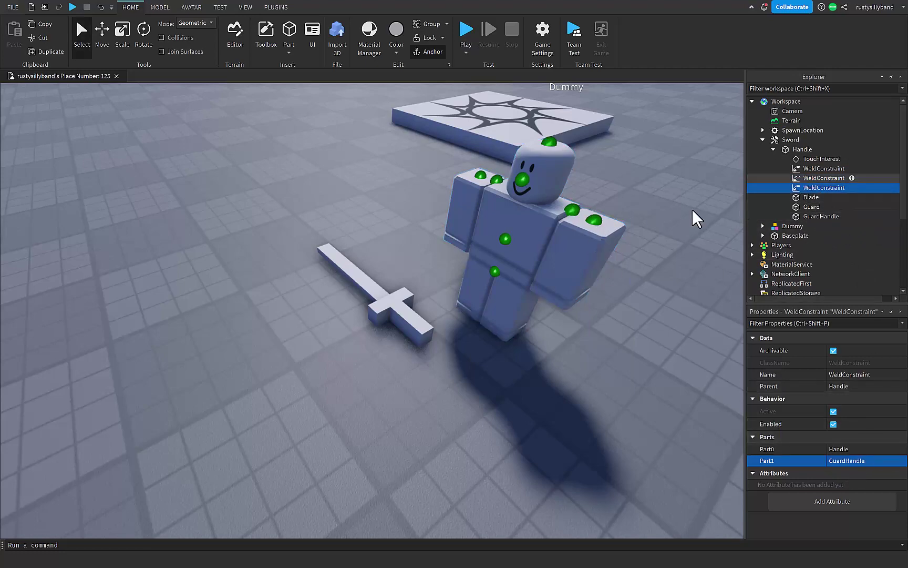
# Collapse Handle in the hierarchy and move the Sword across the baseplate, farther away from the Dummy
pyautogui.moveTo(693, 210); pyautogui.dragTo(666, 216, button='right')
pyautogui.scroll(-2, 665, 216)
pyautogui.scroll(2, 665, 216)
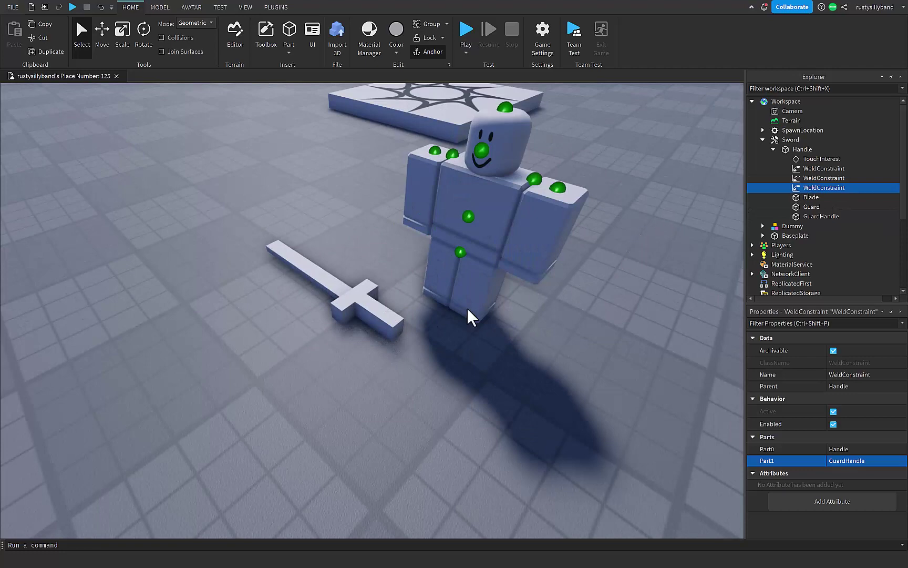
pyautogui.click(773, 149)
pyautogui.click(631, 292)
pyautogui.scroll(-2, 628, 294)
pyautogui.moveTo(630, 292); pyautogui.dragTo(629, 288, button='right')
pyautogui.scroll(1, 629, 288)
pyautogui.moveTo(395, 315); pyautogui.dragTo(307, 217)
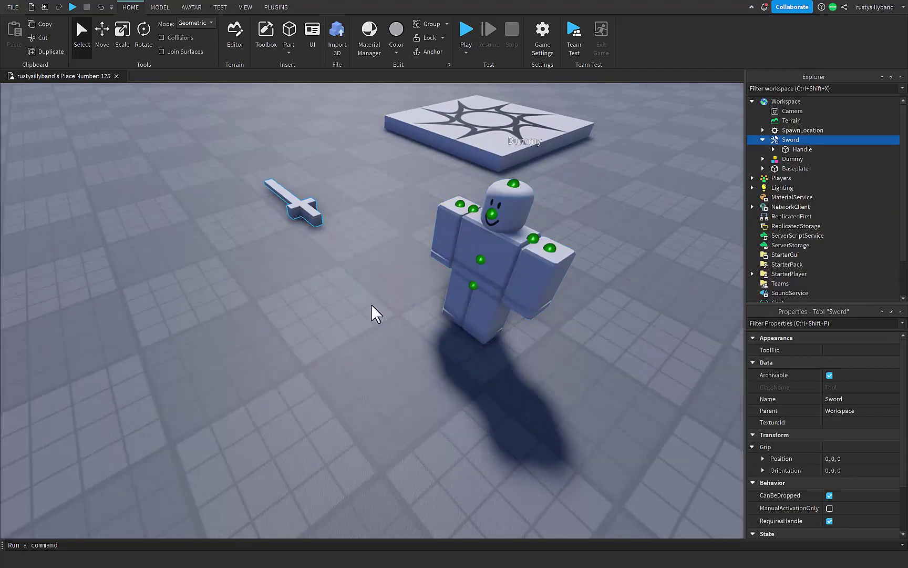
pyautogui.click(372, 306)
# Start the Animation Editor on the Dummy rig and create an animation named SwordSwingR15
pyautogui.scroll(-3, 373, 305)
pyautogui.moveTo(372, 306); pyautogui.dragTo(372, 308, button='right')
pyautogui.press('d')
pyautogui.scroll(2, 373, 306)
pyautogui.scroll(-2, 373, 306)
pyautogui.press('a')
pyautogui.press('d')
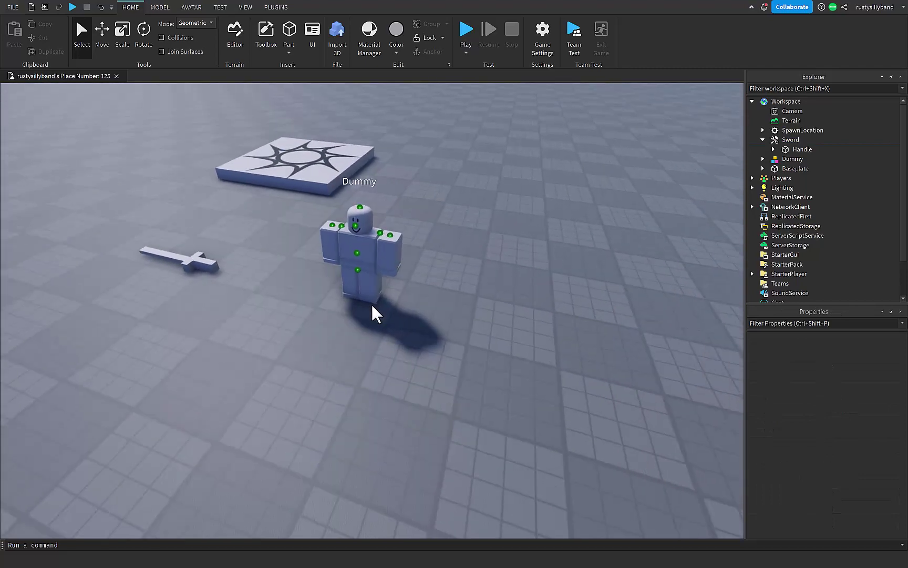
pyautogui.click(195, 8)
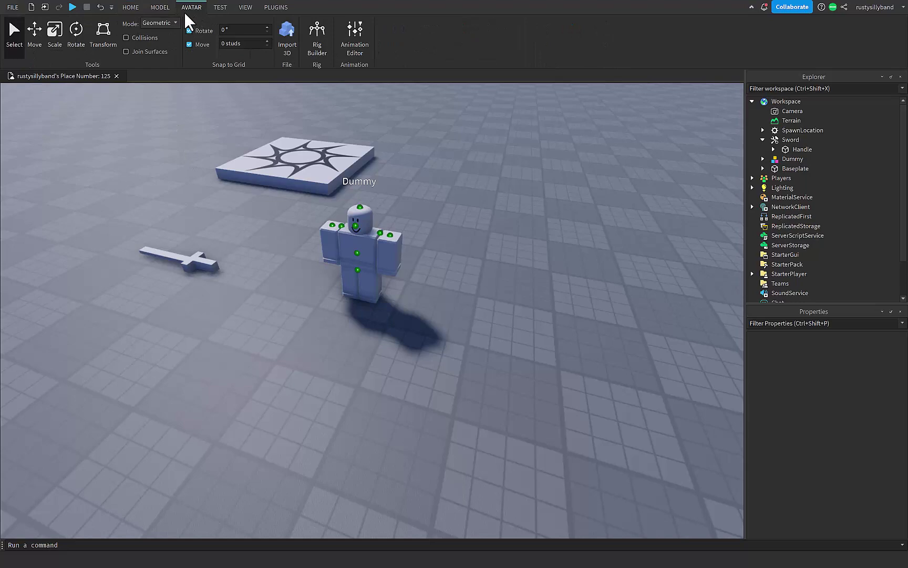
pyautogui.click(358, 36)
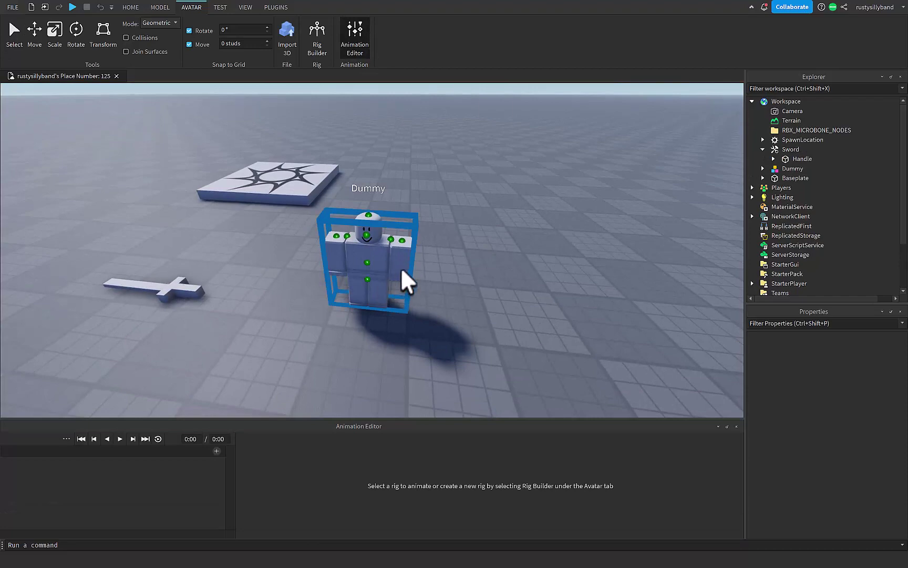
pyautogui.click(385, 258)
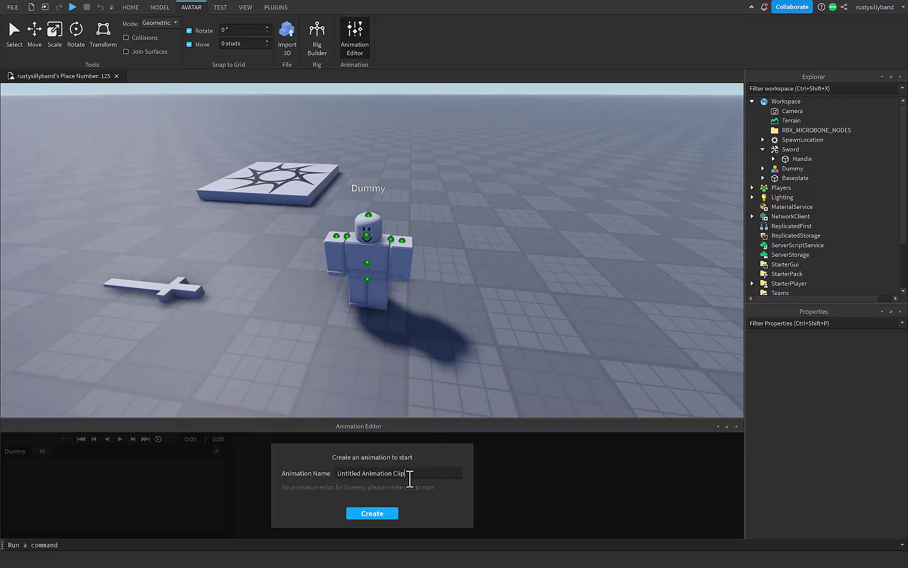
pyautogui.moveTo(409, 478); pyautogui.dragTo(315, 486)
pyautogui.write('SwordSwingR15')
pyautogui.click(369, 513)
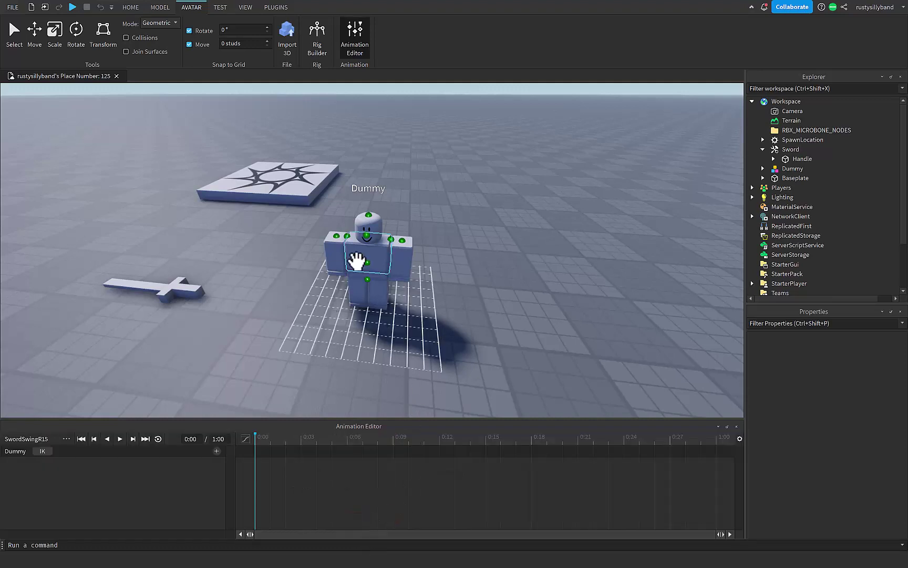
# Add all body parts of the Dummy as tracks in the SwordSwingR15 animation
pyautogui.moveTo(438, 287); pyautogui.dragTo(442, 286, button='right')
pyautogui.scroll(1, 443, 287)
pyautogui.scroll(-1, 441, 287)
pyautogui.scroll(3, 443, 286)
pyautogui.scroll(-5, 442, 286)
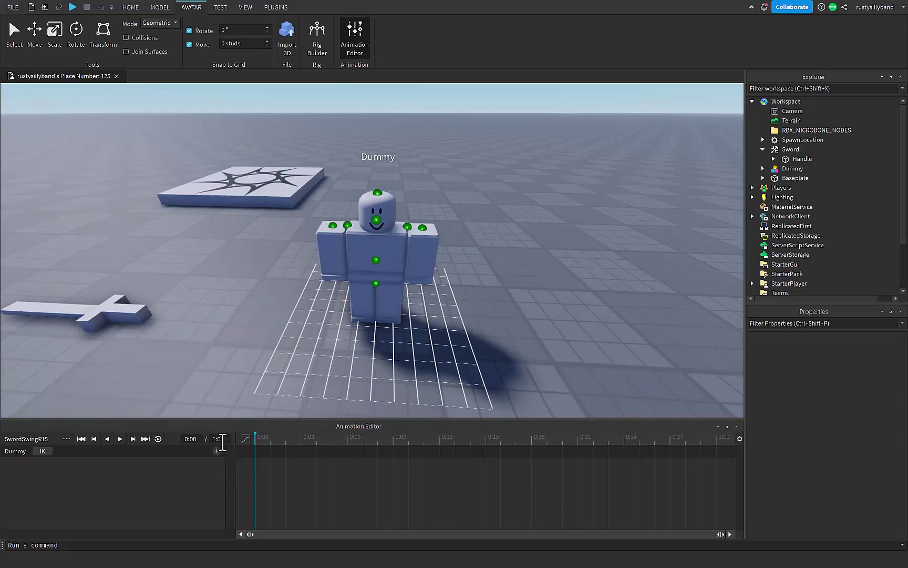
pyautogui.click(217, 451)
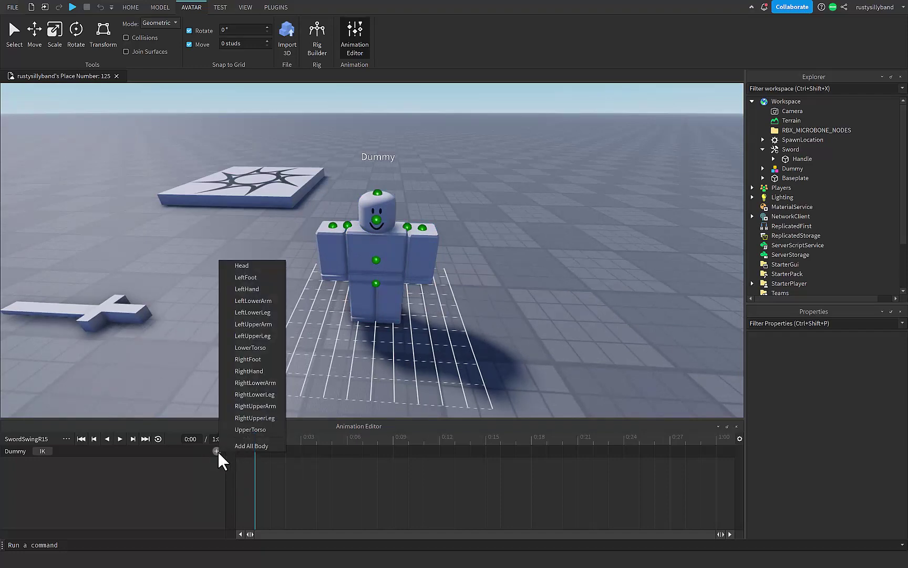
pyautogui.click(252, 447)
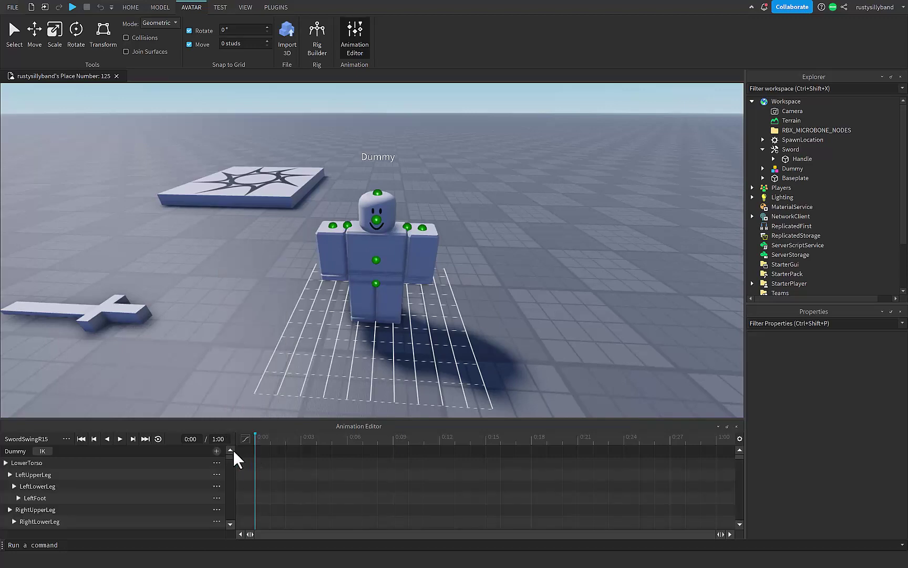
# Set the priority of the SwordSwingR15 animation to Action
pyautogui.scroll(3, 370, 290)
pyautogui.scroll(-5, 370, 289)
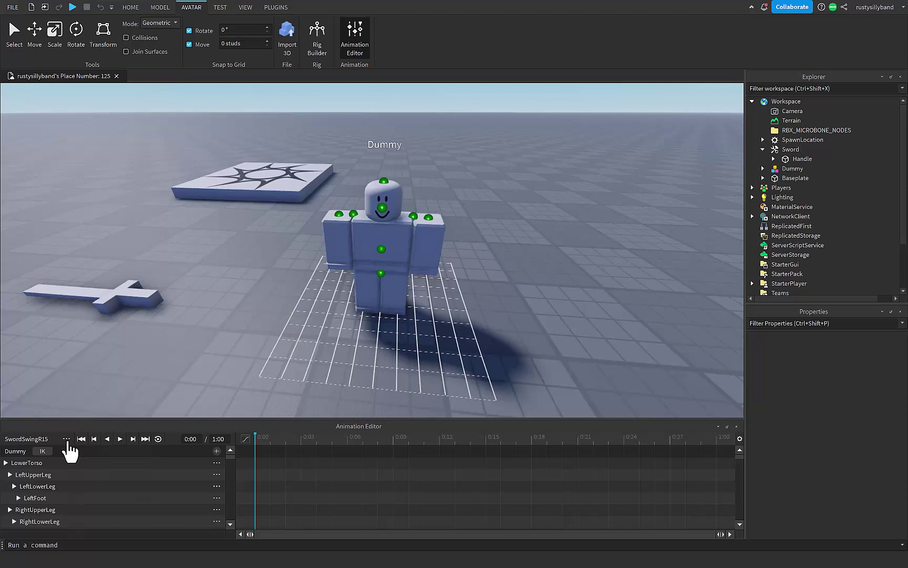
pyautogui.click(67, 439)
pyautogui.moveTo(142, 531)
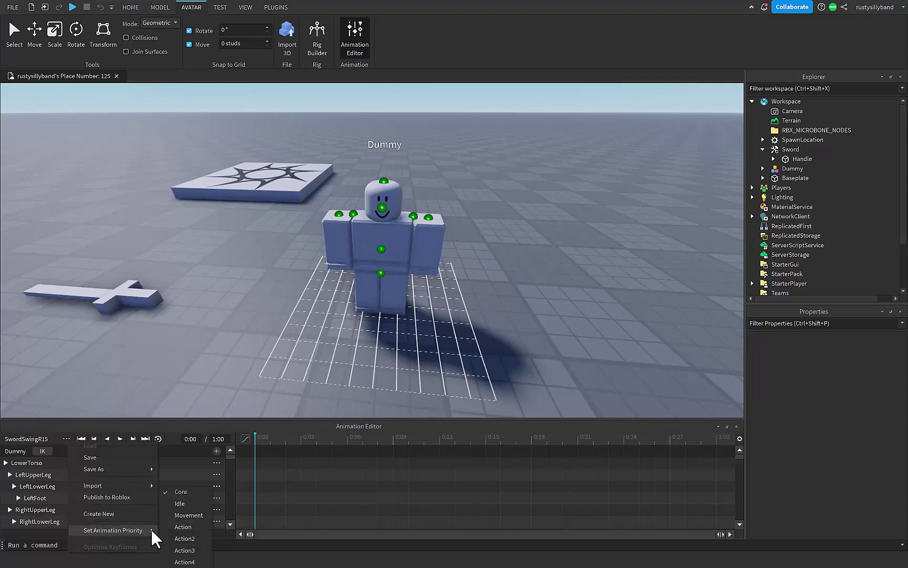
pyautogui.click(190, 526)
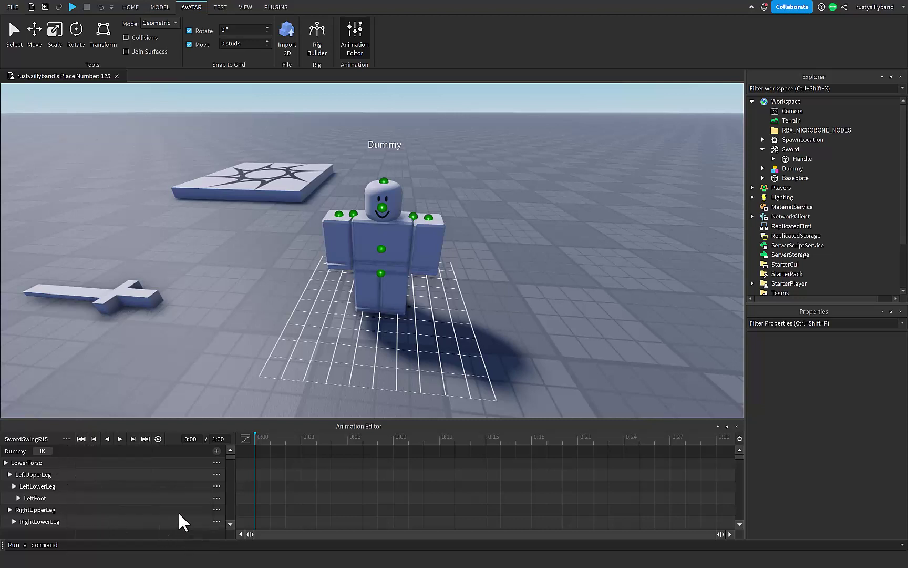
# Rotate the Dummy's right upper arm at 0:00 so the arm is raised straight forward
pyautogui.moveTo(301, 300); pyautogui.dragTo(310, 283, button='right')
pyautogui.scroll(4, 311, 285)
pyautogui.scroll(-2, 310, 283)
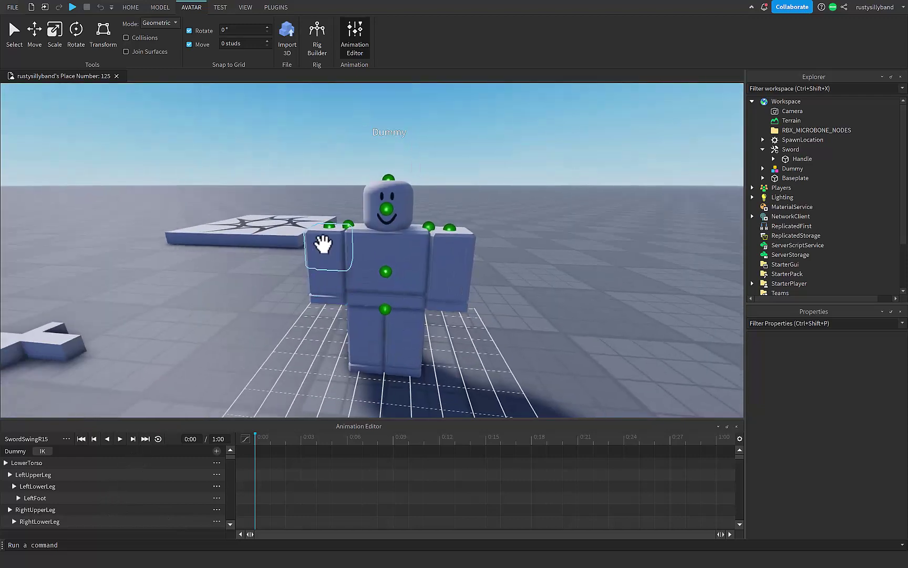
pyautogui.press('a')
pyautogui.moveTo(323, 244); pyautogui.dragTo(330, 242, button='right')
pyautogui.click(376, 235)
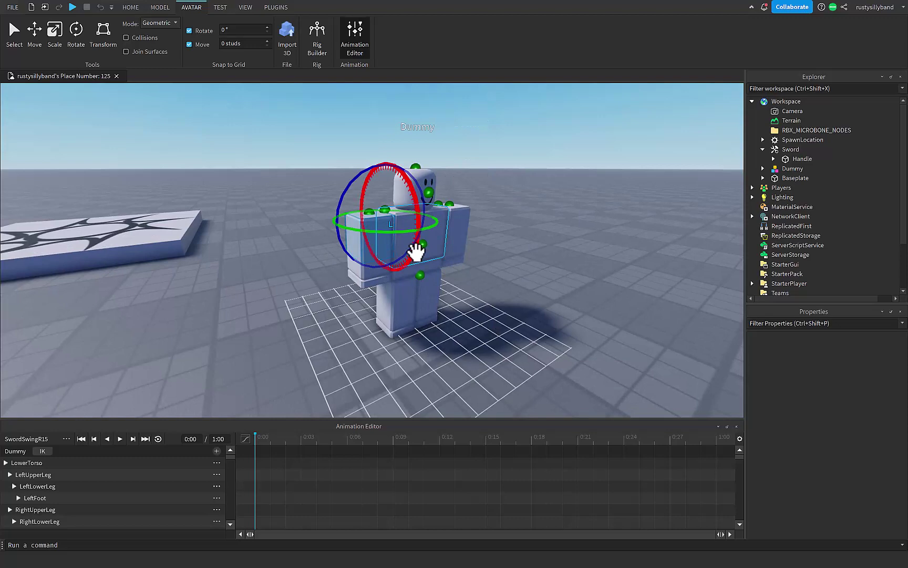
pyautogui.moveTo(414, 252); pyautogui.dragTo(404, 153)
pyautogui.click(535, 212)
# Refine the starting pose at 0:00 by rotating the raised right arm outward and tilting it
pyautogui.press('d')
pyautogui.moveTo(534, 212); pyautogui.dragTo(513, 213, button='right')
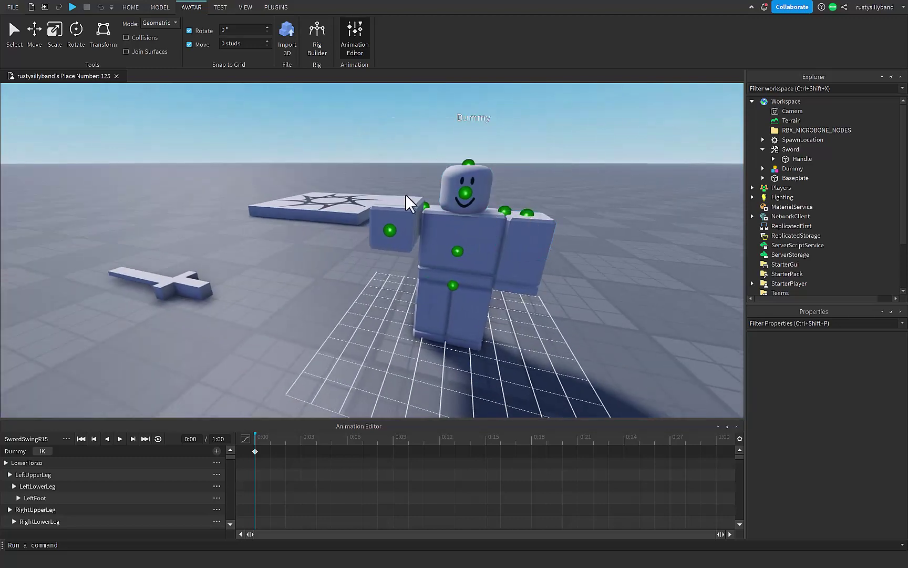
pyautogui.click(406, 198)
pyautogui.moveTo(406, 199); pyautogui.dragTo(420, 227)
pyautogui.moveTo(478, 203); pyautogui.dragTo(447, 168)
# At 0:06, rotate the Dummy's right arm down and across the torso, and preview the swing
pyautogui.moveTo(296, 444); pyautogui.dragTo(351, 443)
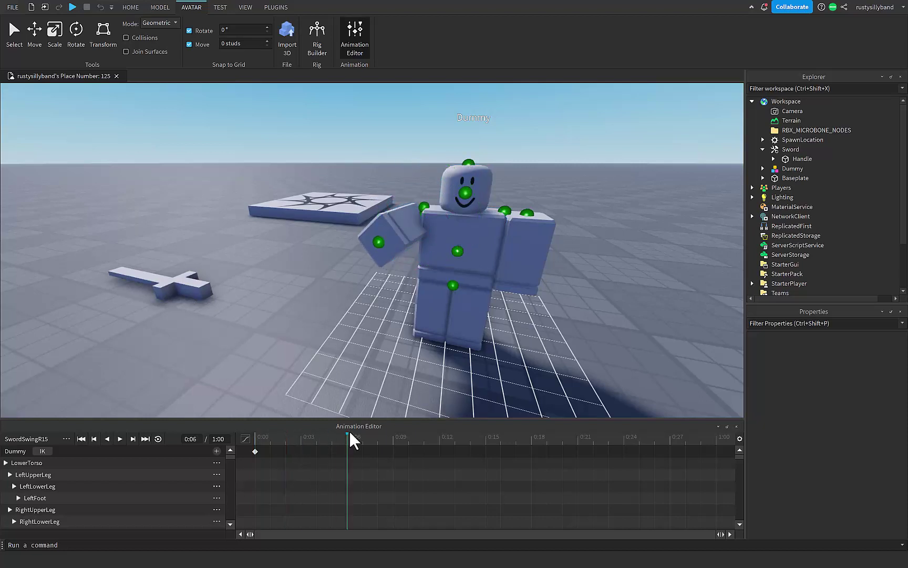
pyautogui.moveTo(421, 249); pyautogui.dragTo(432, 246, button='right')
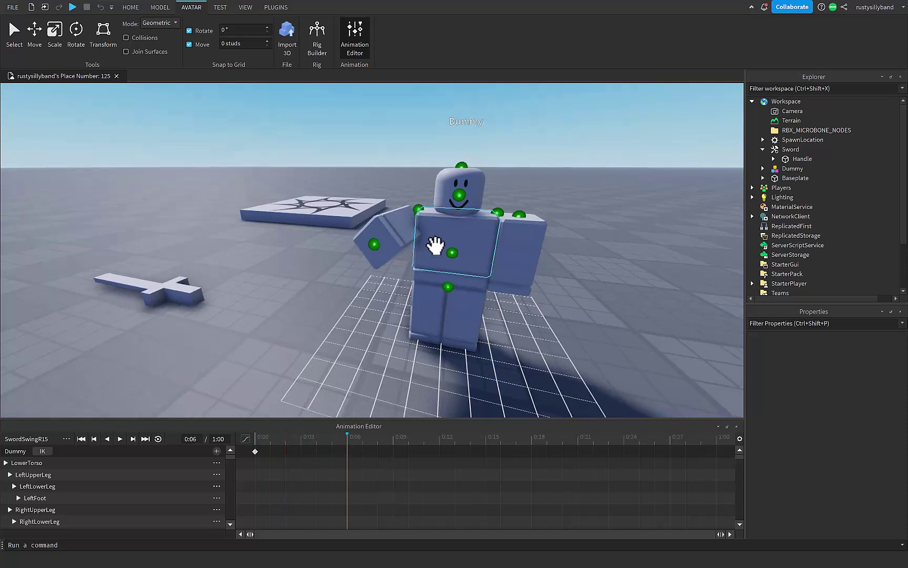
pyautogui.click(397, 228)
pyautogui.moveTo(401, 239); pyautogui.dragTo(493, 302)
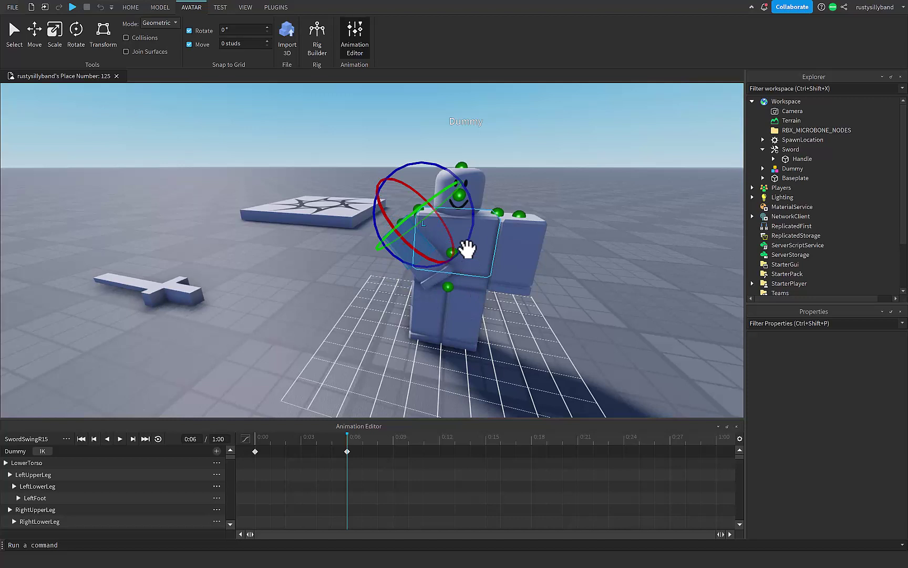
pyautogui.moveTo(469, 249); pyautogui.dragTo(470, 217)
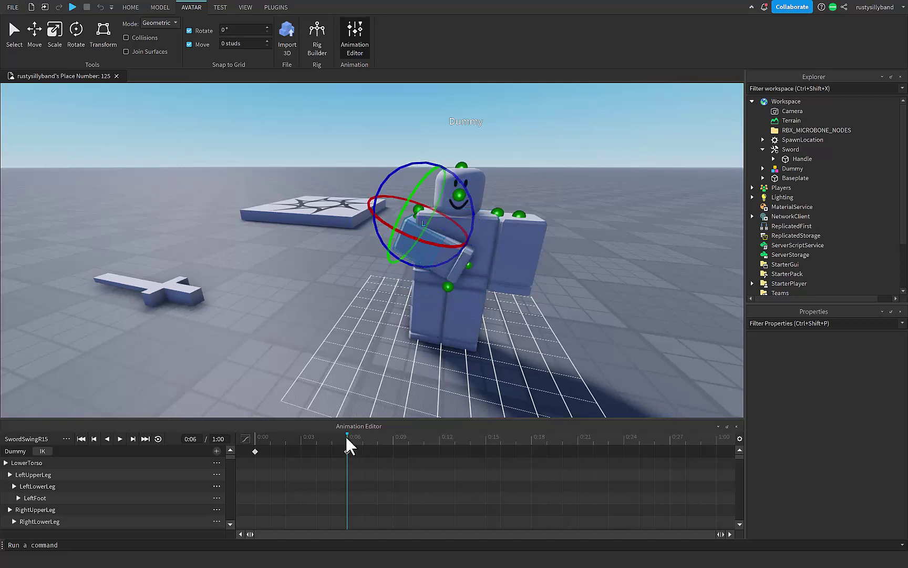
pyautogui.moveTo(347, 437); pyautogui.dragTo(247, 459)
pyautogui.press('space')
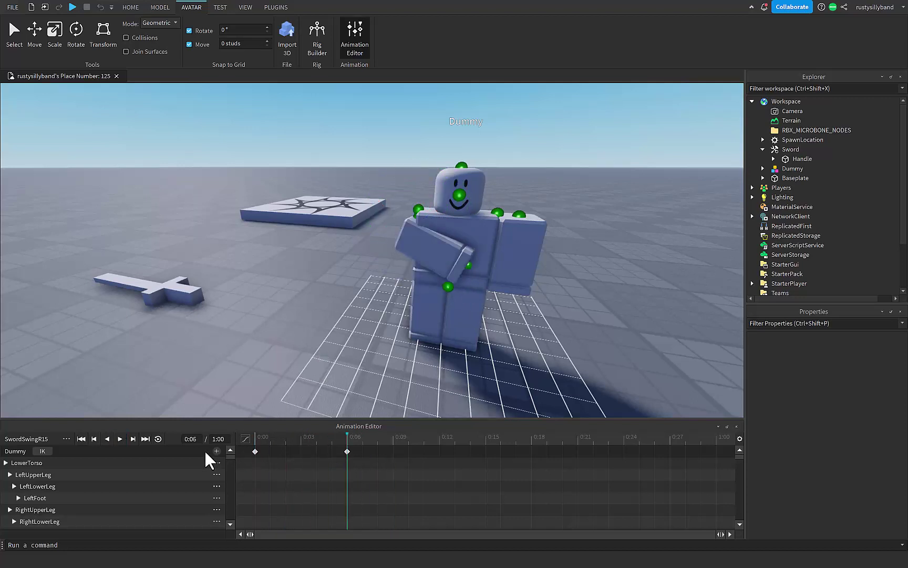
# Try to rotate the right arm back down to the Dummy's side at the 0:06 keyframe
pyautogui.click(423, 246)
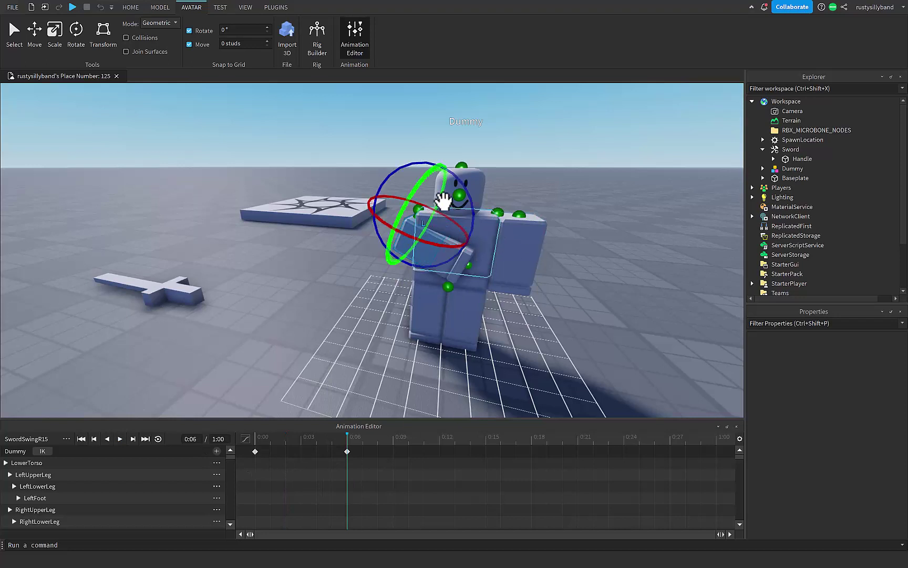
pyautogui.moveTo(442, 203); pyautogui.dragTo(468, 270)
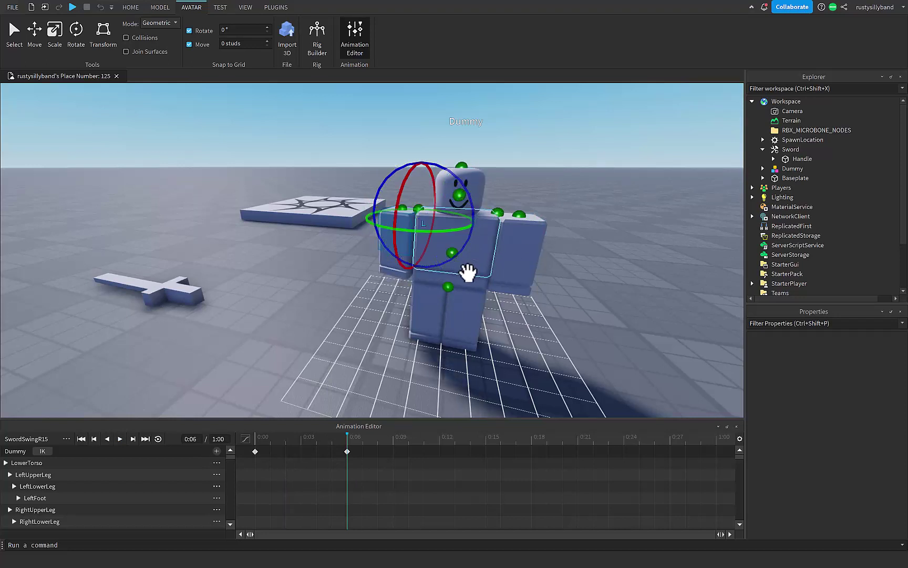
pyautogui.moveTo(421, 227); pyautogui.dragTo(447, 238)
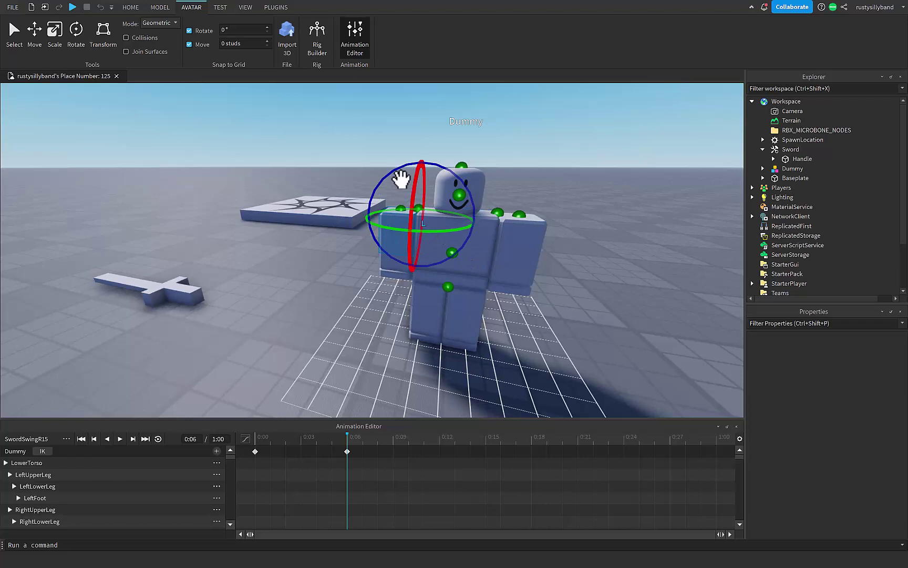
pyautogui.click(398, 168)
pyautogui.moveTo(398, 168); pyautogui.dragTo(397, 168, button='right')
pyautogui.press('space')
pyautogui.press('space')
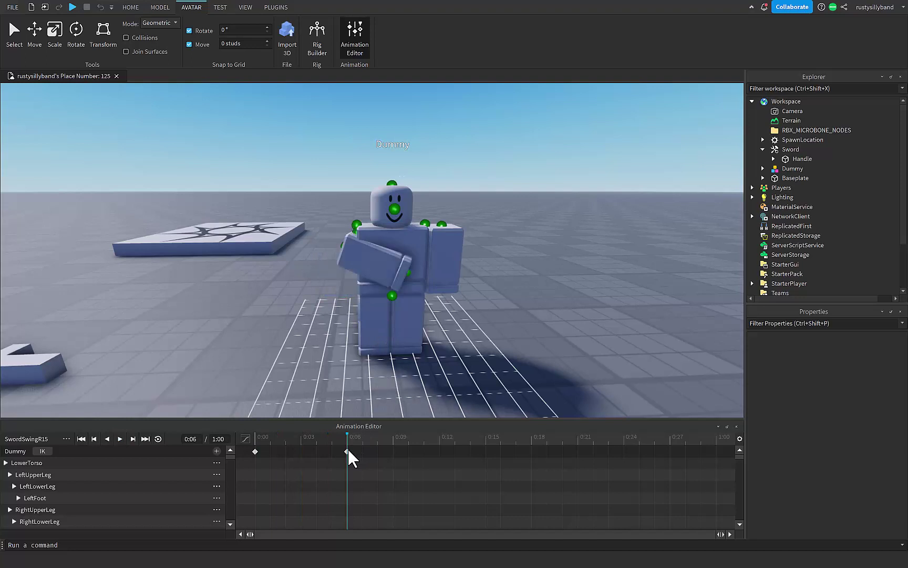
# At 0:09, rotate the right arm back to its resting pose at the Dummy's side
pyautogui.click(378, 440)
pyautogui.moveTo(379, 440); pyautogui.dragTo(396, 451)
pyautogui.click(369, 254)
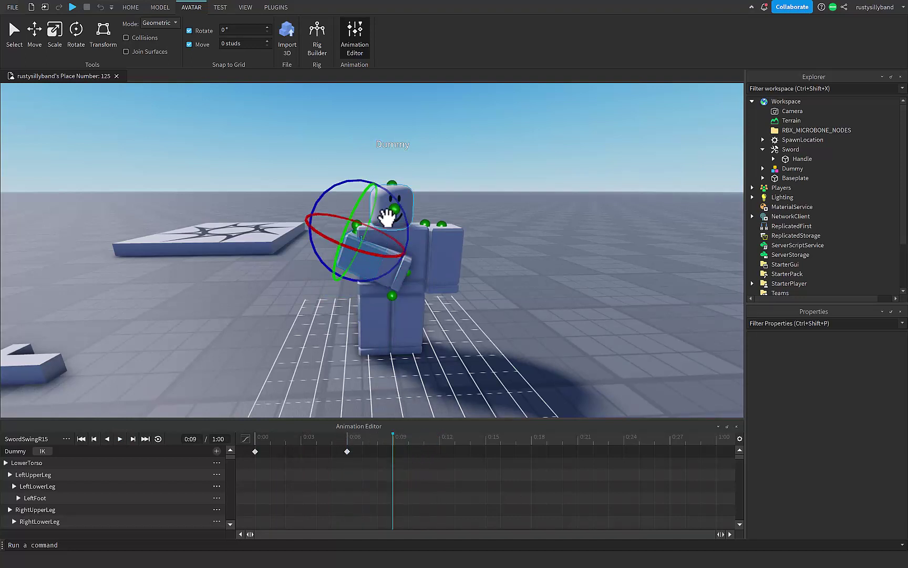
pyautogui.moveTo(408, 227); pyautogui.dragTo(380, 298)
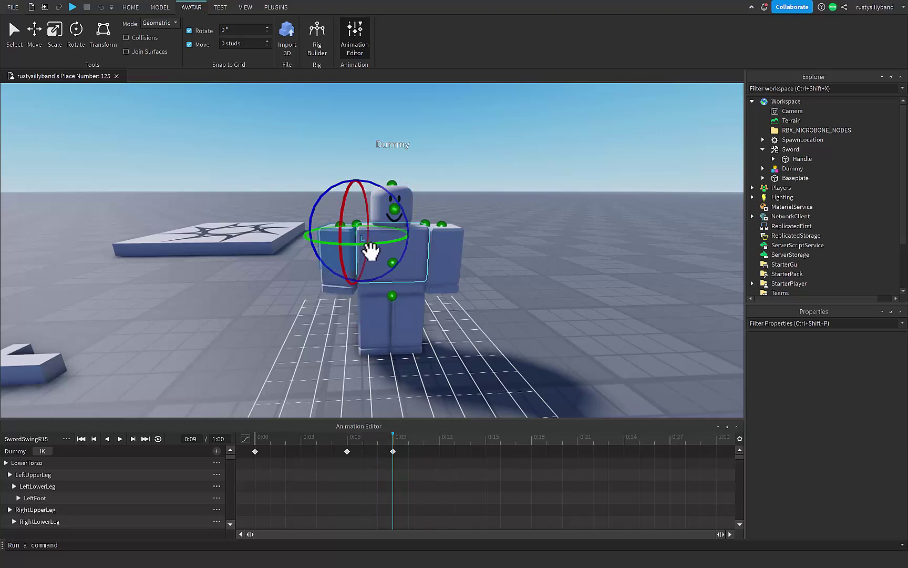
pyautogui.moveTo(370, 246); pyautogui.dragTo(392, 247)
pyautogui.click(490, 196)
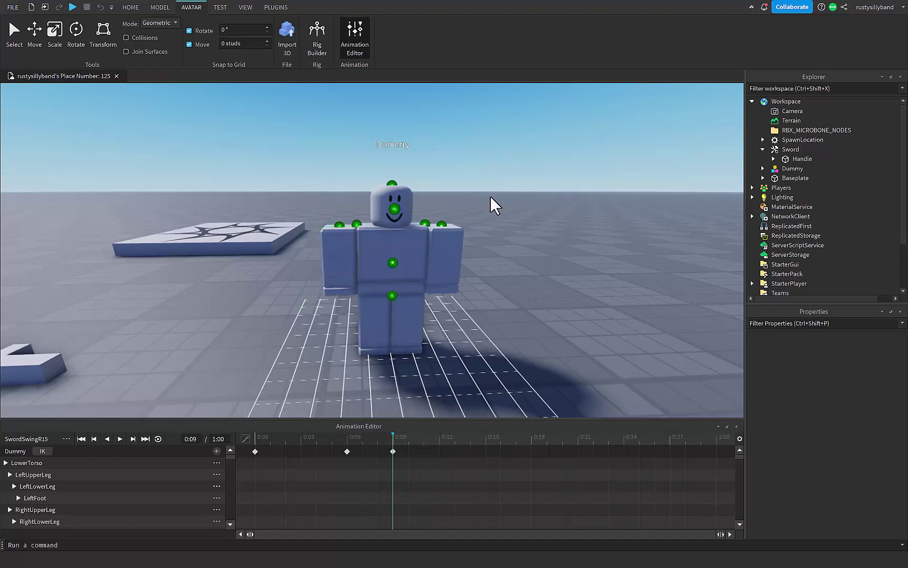
# Play back the SwordSwingR15 animation to check the whole arm swing from different distances
pyautogui.press('space')
pyautogui.press('space')
pyautogui.moveTo(493, 231); pyautogui.dragTo(473, 247, button='right')
pyautogui.scroll(-5, 473, 256)
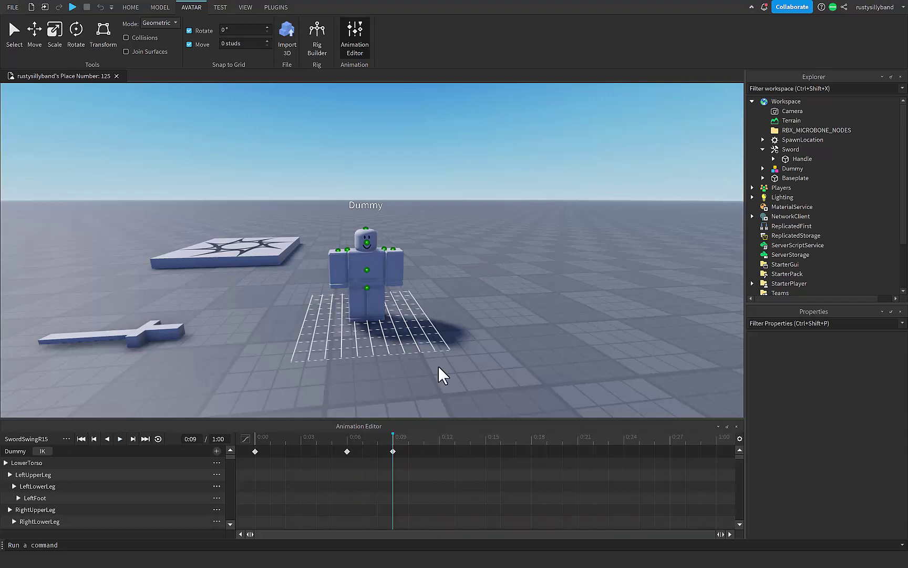
pyautogui.scroll(3, 468, 289)
pyautogui.press('space')
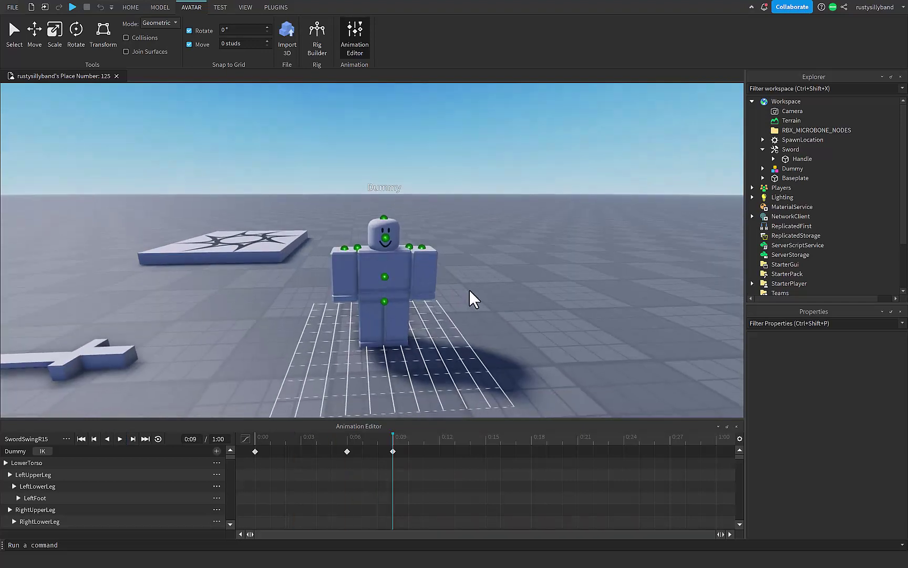
# Publish the SwordSwingR15 animation to Roblox under that title, with an empty description and Me as the creator
pyautogui.moveTo(470, 291); pyautogui.dragTo(469, 295, button='right')
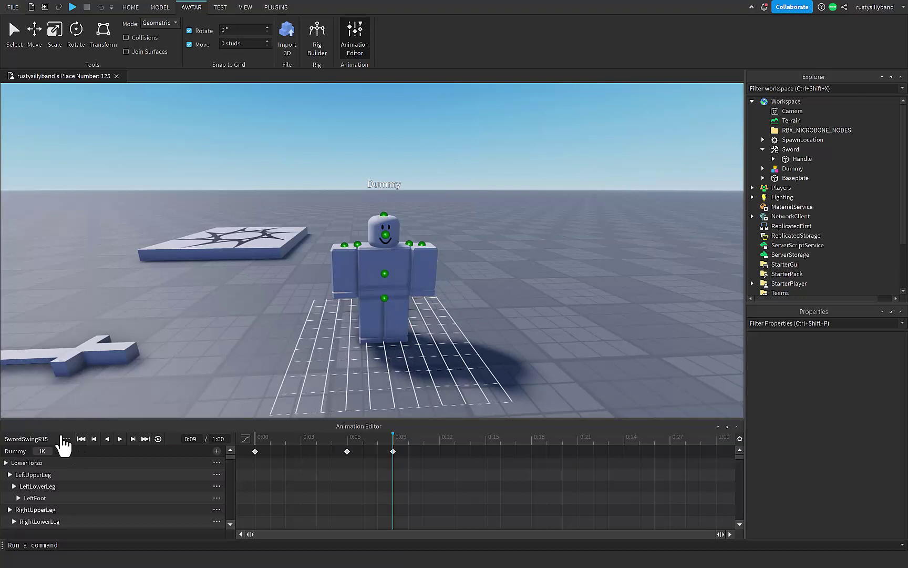
pyautogui.click(66, 443)
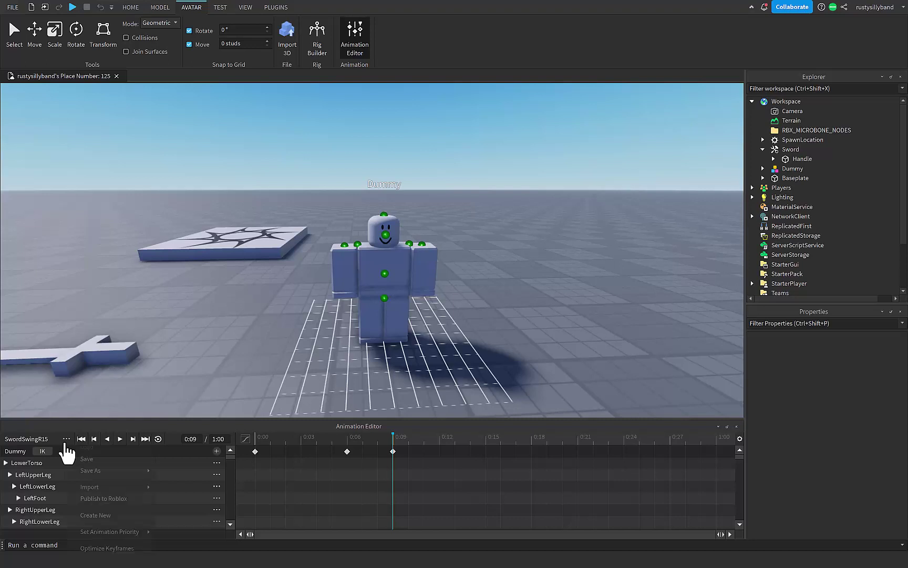
pyautogui.click(104, 502)
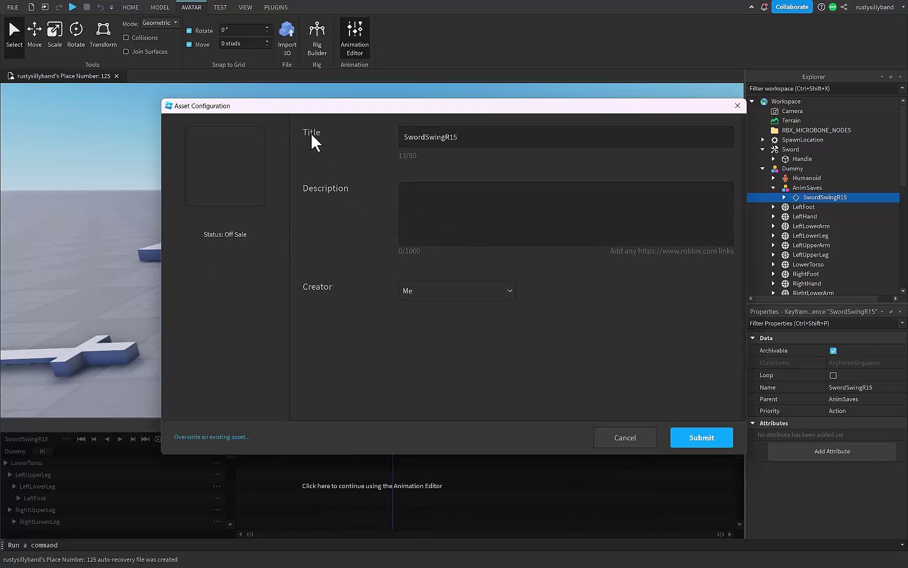
pyautogui.moveTo(493, 138); pyautogui.dragTo(374, 140)
pyautogui.click(371, 141)
pyautogui.click(444, 221)
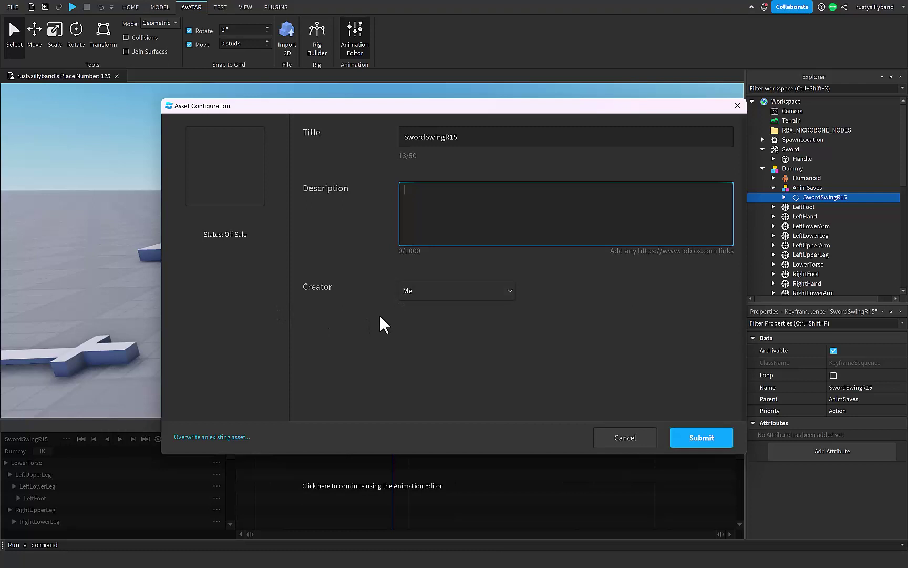
pyautogui.click(455, 320)
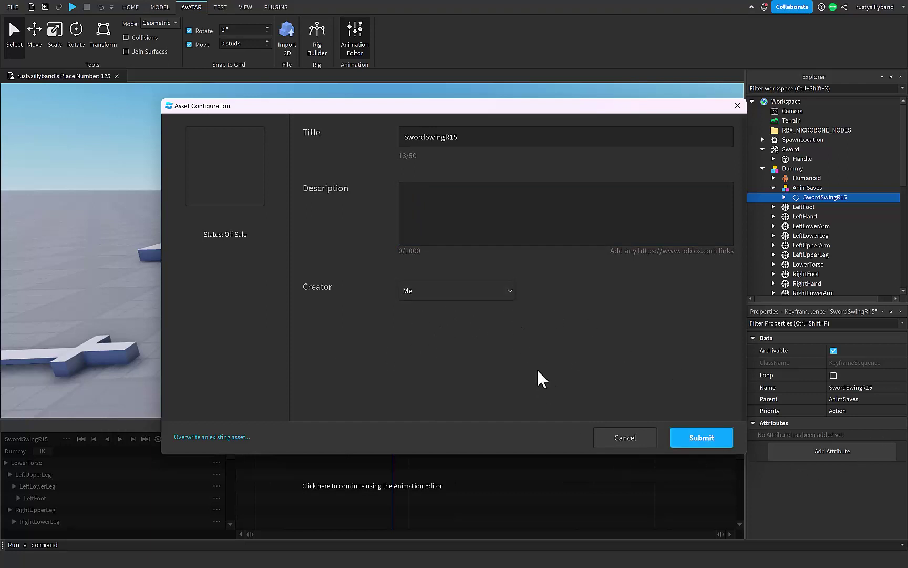
pyautogui.click(687, 438)
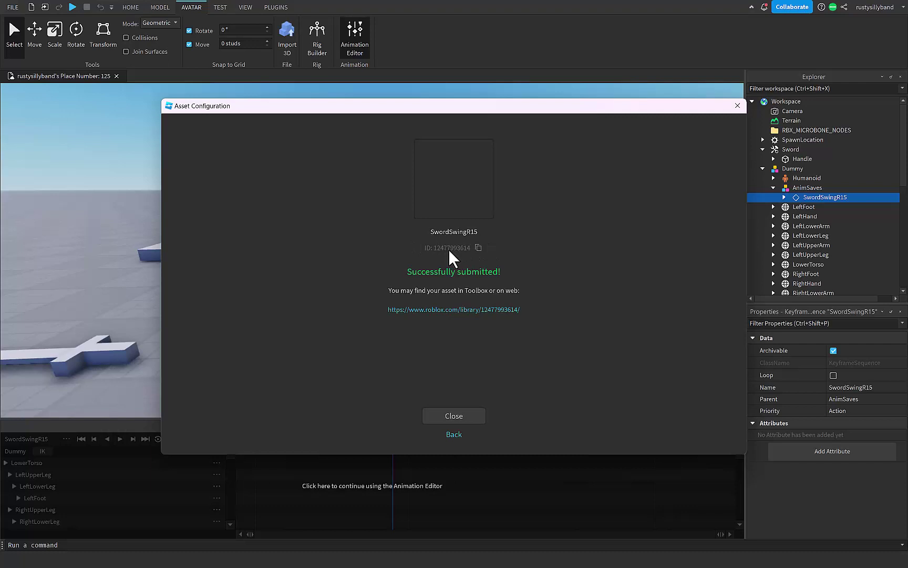
# Copy the published animation's asset ID, then close the asset configuration and the Animation Editor
pyautogui.click(478, 247)
pyautogui.click(461, 414)
pyautogui.moveTo(463, 292); pyautogui.dragTo(435, 361, button='right')
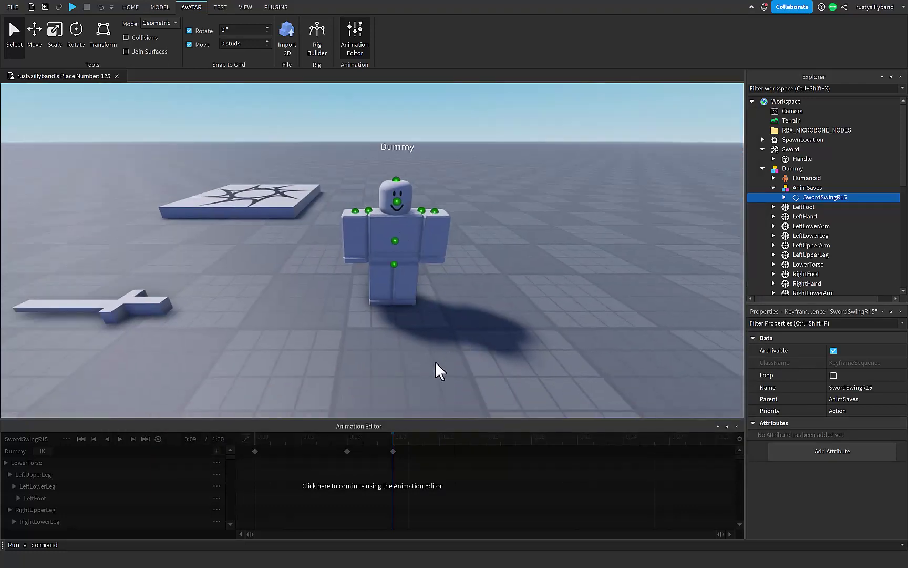
pyautogui.click(738, 425)
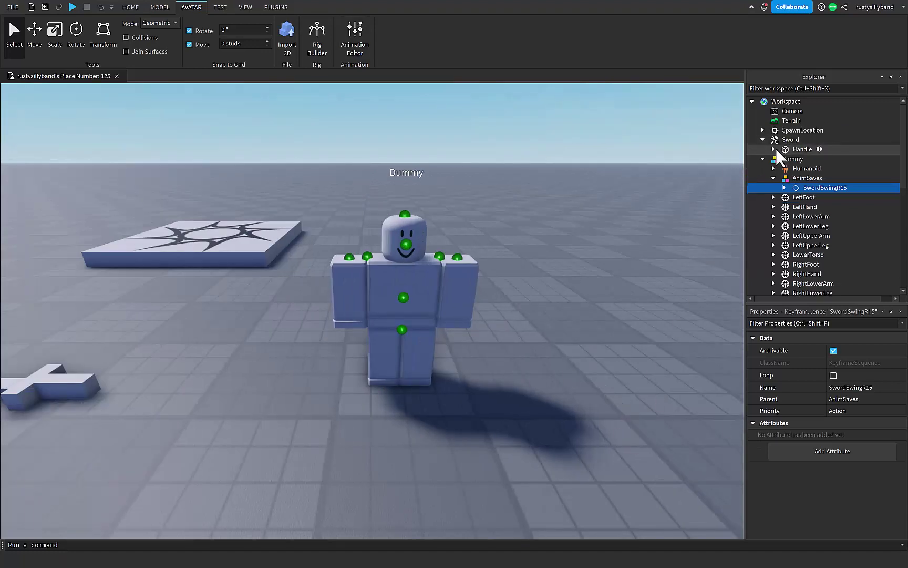
# Add an Animation object to the Sword tool and set its AnimationId to the copied asset ID
pyautogui.click(763, 159)
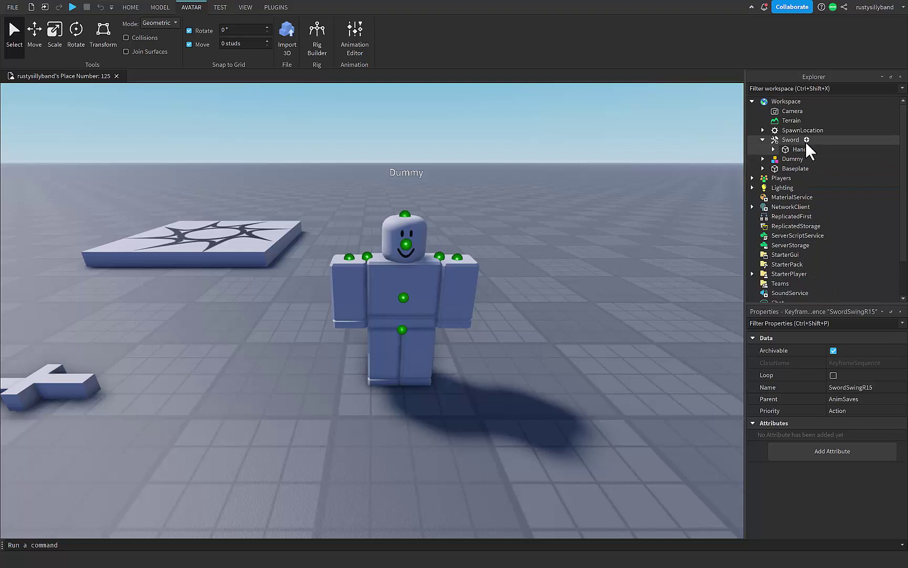
pyautogui.click(807, 139)
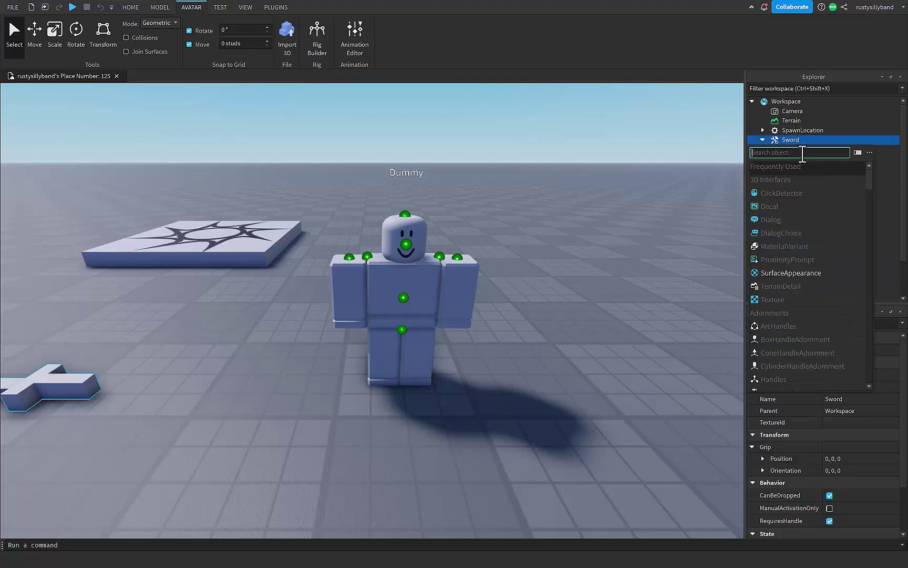
pyautogui.write('anima')
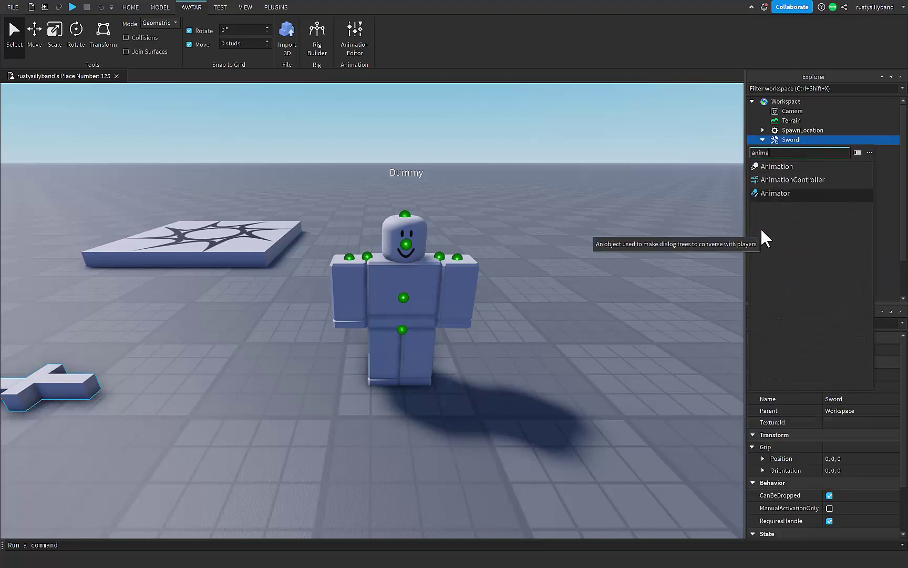
pyautogui.click(800, 166)
pyautogui.click(790, 158)
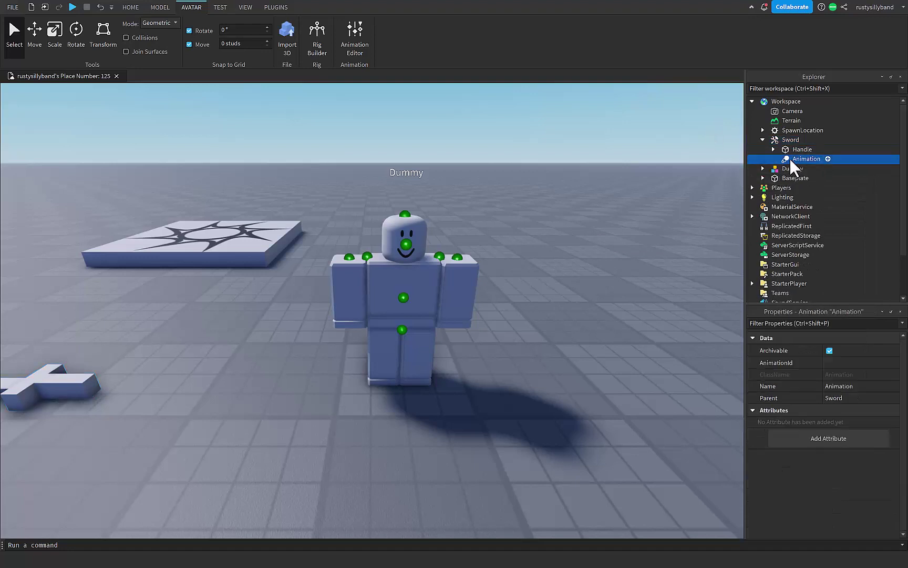
pyautogui.click(844, 364)
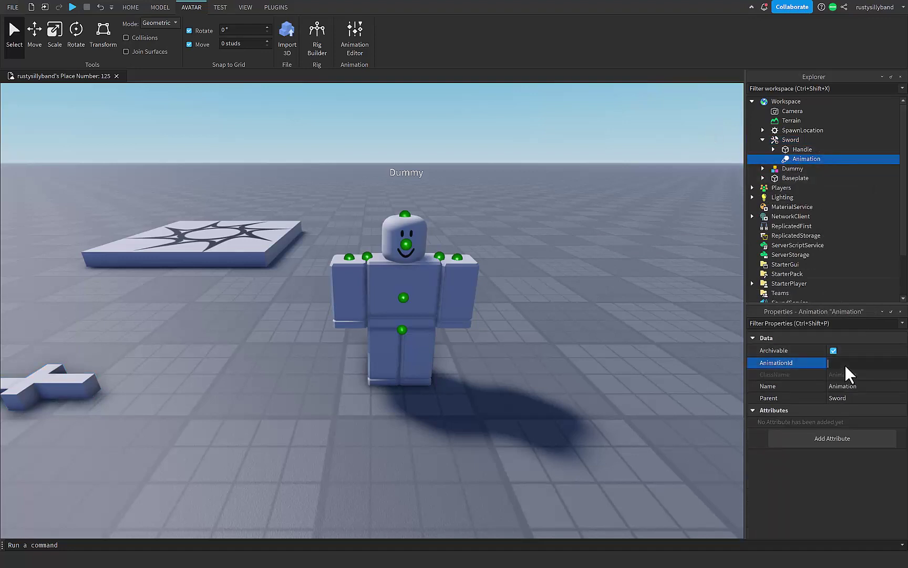
pyautogui.hotkey('ctrl', 'v')
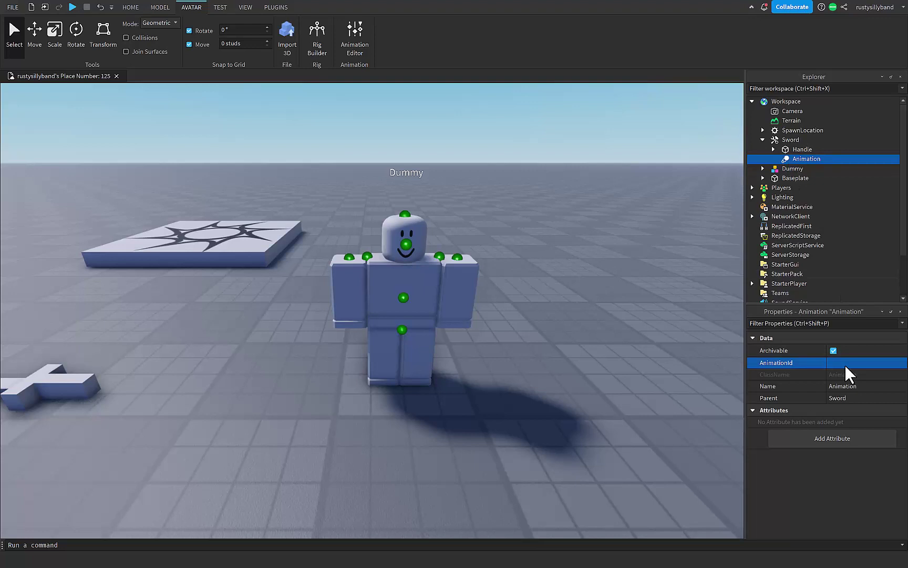
pyautogui.press('Return')
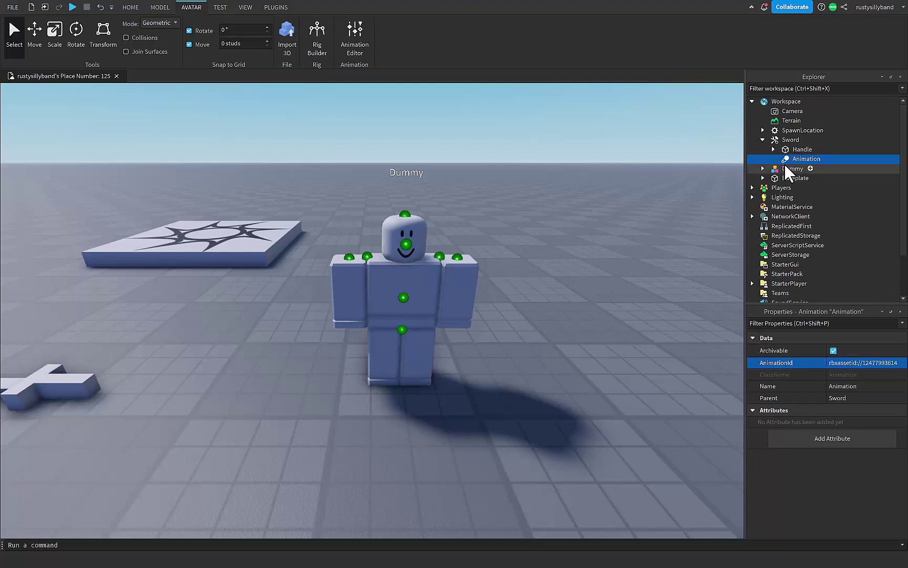
# Add a Script to the Sword tool and replace its default code with "tool = script.Parent"
pyautogui.moveTo(791, 162)
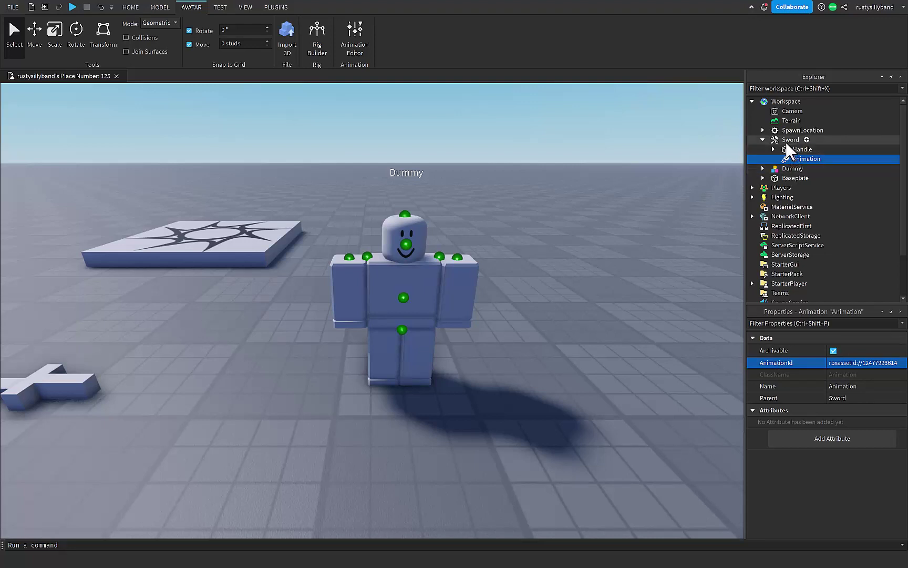
pyautogui.click(807, 139)
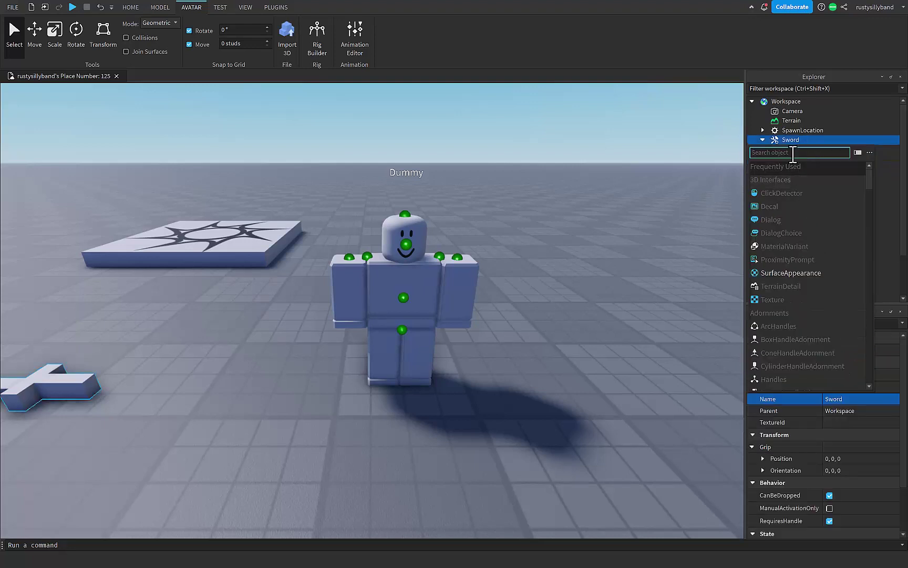
pyautogui.write('scr')
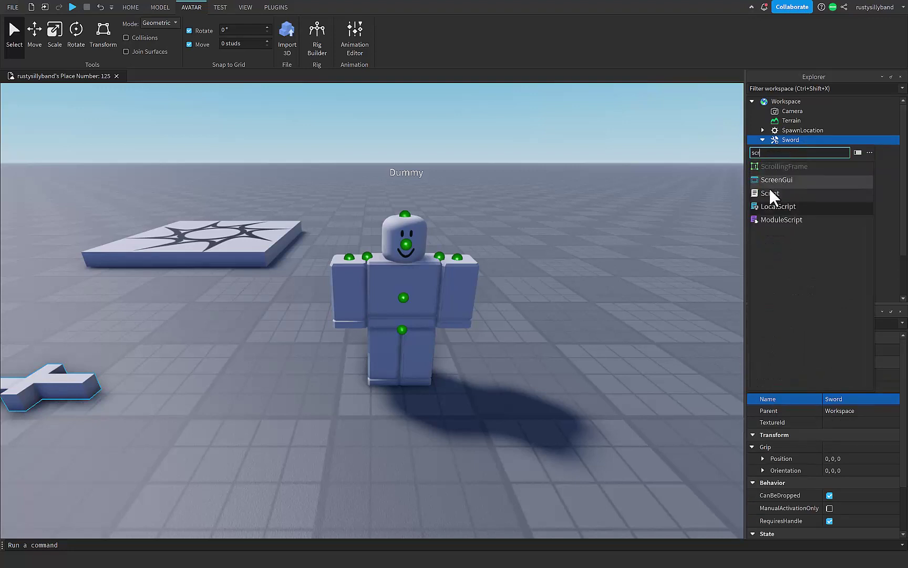
pyautogui.click(773, 193)
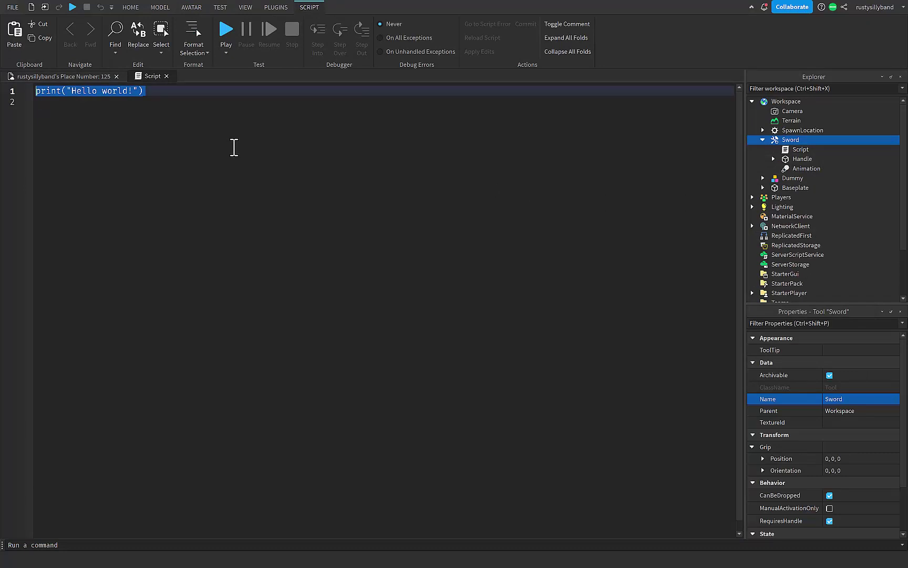
pyautogui.write('tool =')
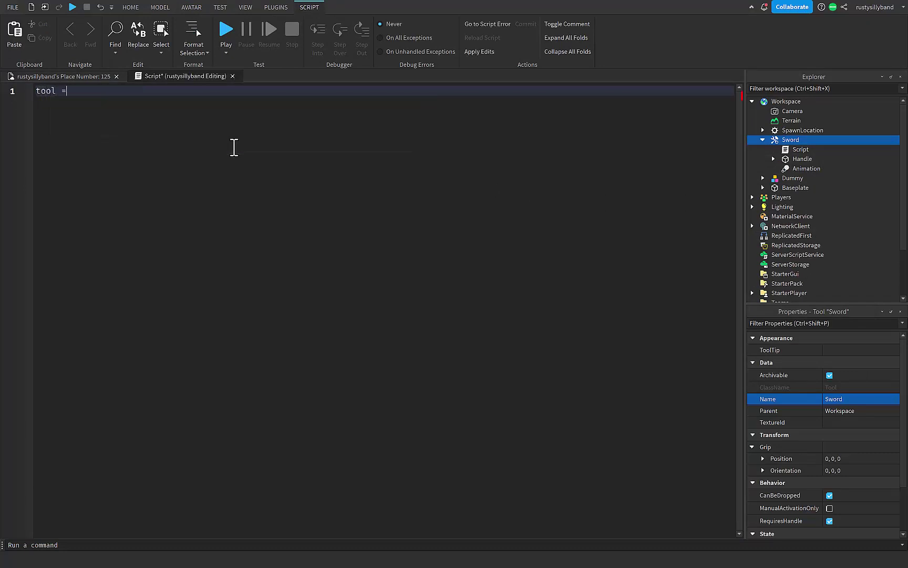
pyautogui.write(' script.Parent')
pyautogui.press('Return')
pyautogui.press('Return')
pyautogui.press('Return')
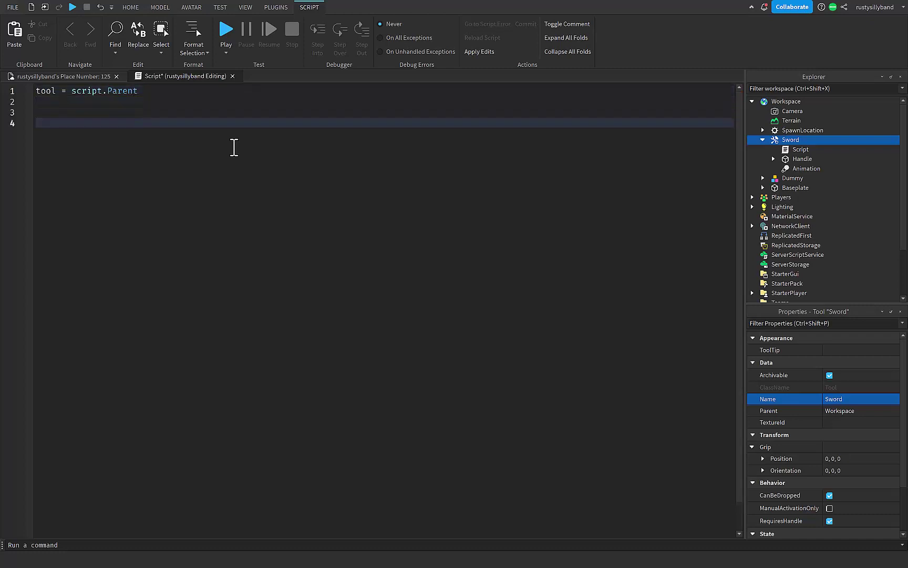
# Write an Attack() function containing local anim = tool:WaitForChild("Animation"), and begin a local humanoid declaration below it
pyautogui.write('function Attack()')
pyautogui.press('Return')
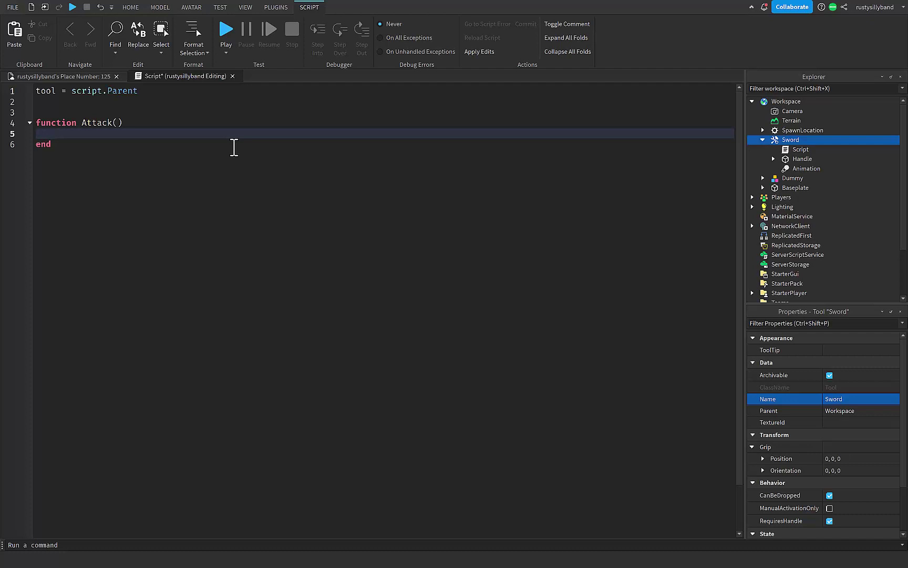
pyautogui.write('local anim')
pyautogui.write(' = tool')
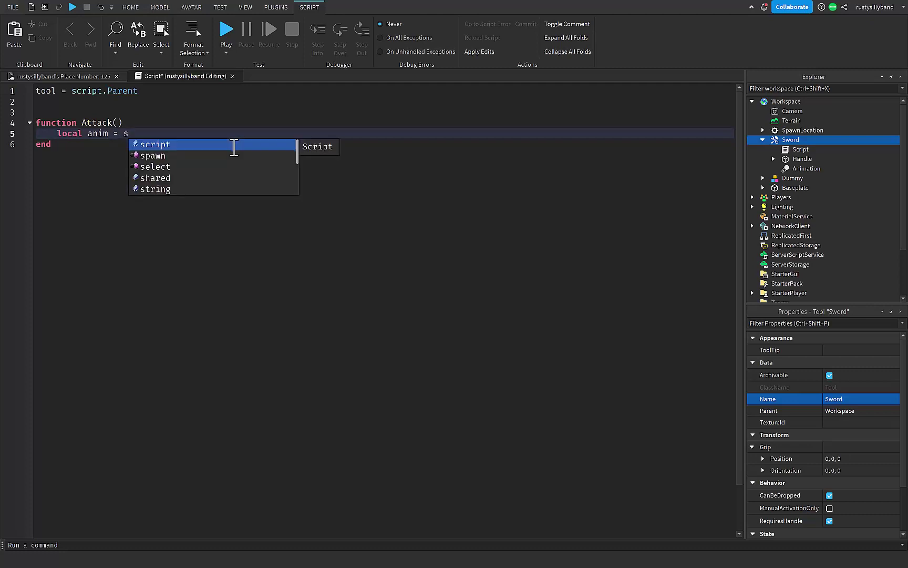
pyautogui.write(':WaitForChild("Animation"')
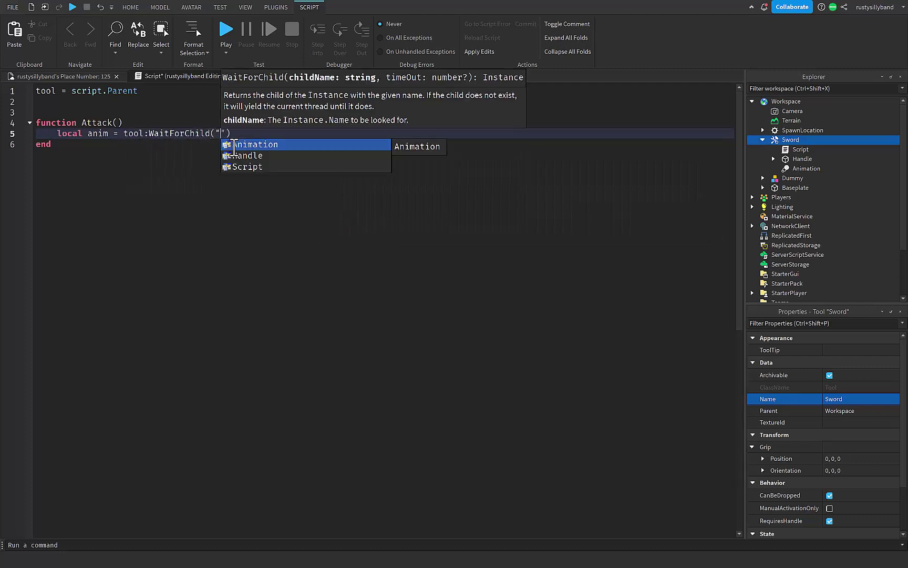
pyautogui.press('Return')
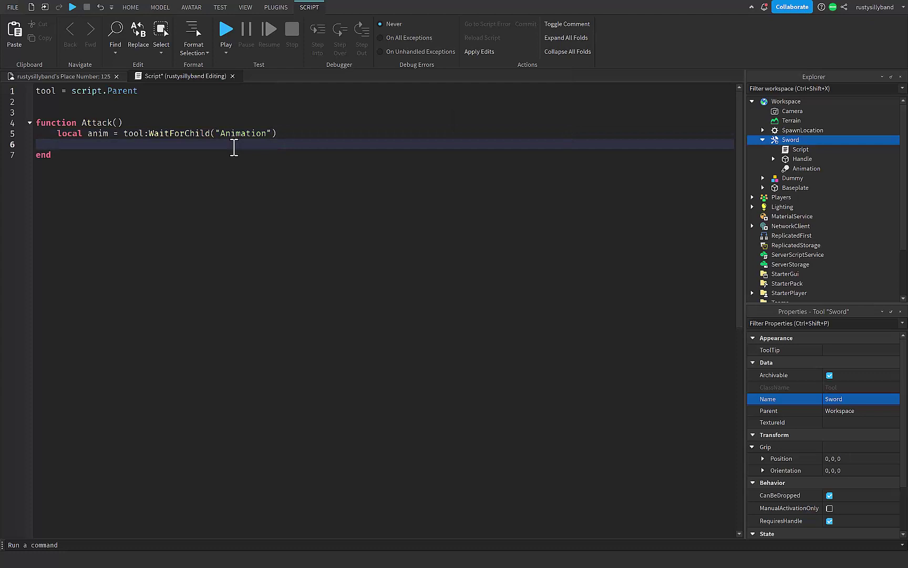
pyautogui.write('local humanoid')
# Move the Sword tool from Workspace into StarterPack and expand it to show its contents
pyautogui.click(763, 139)
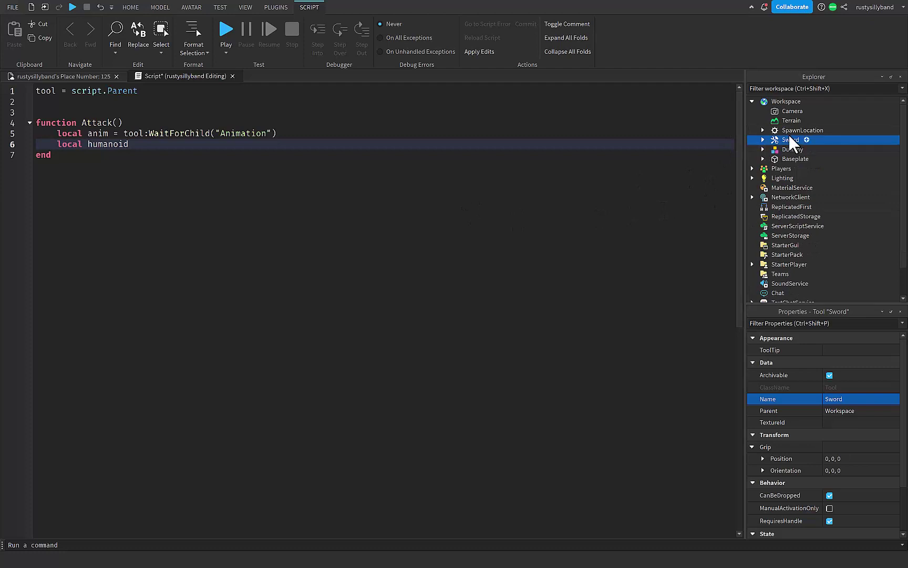
pyautogui.moveTo(790, 142); pyautogui.dragTo(787, 253)
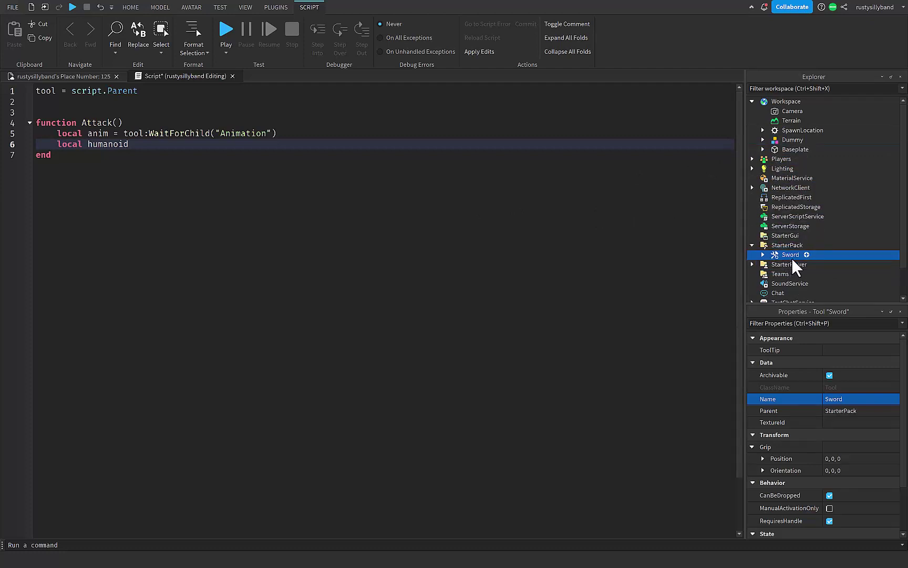
pyautogui.click(764, 255)
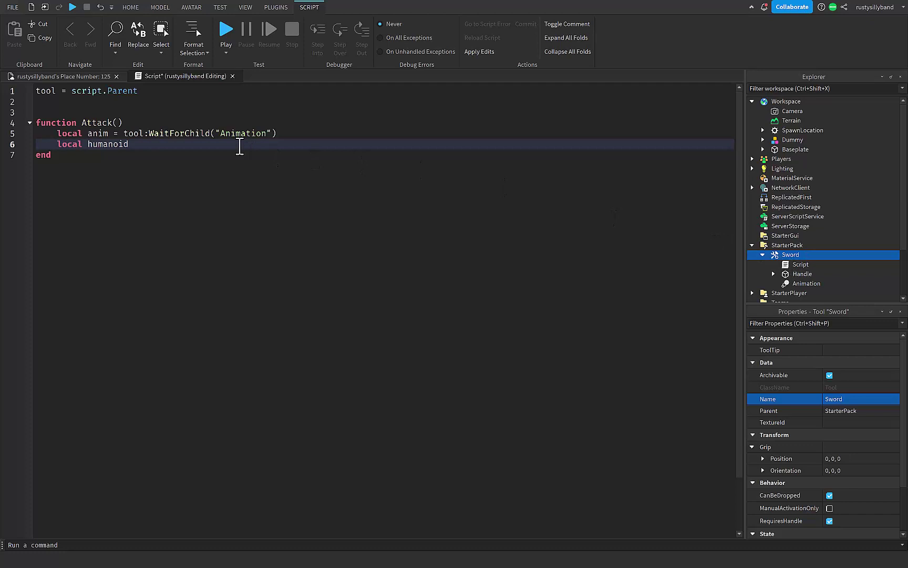
# Complete the humanoid declaration in Attack() with script.Parent.Parent:WaitForChild("Humanoid") and start a new line below it
pyautogui.click(240, 146)
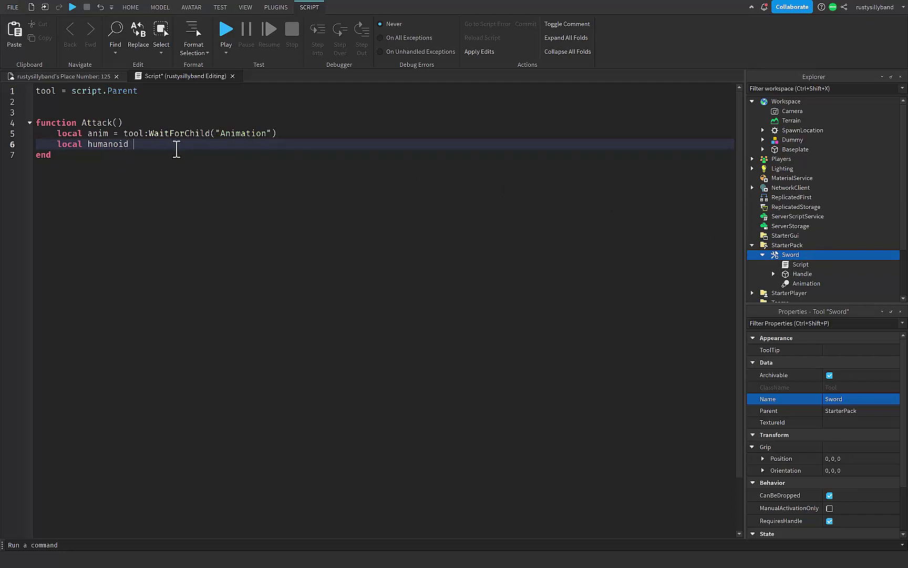
pyautogui.write('= script.Parent')
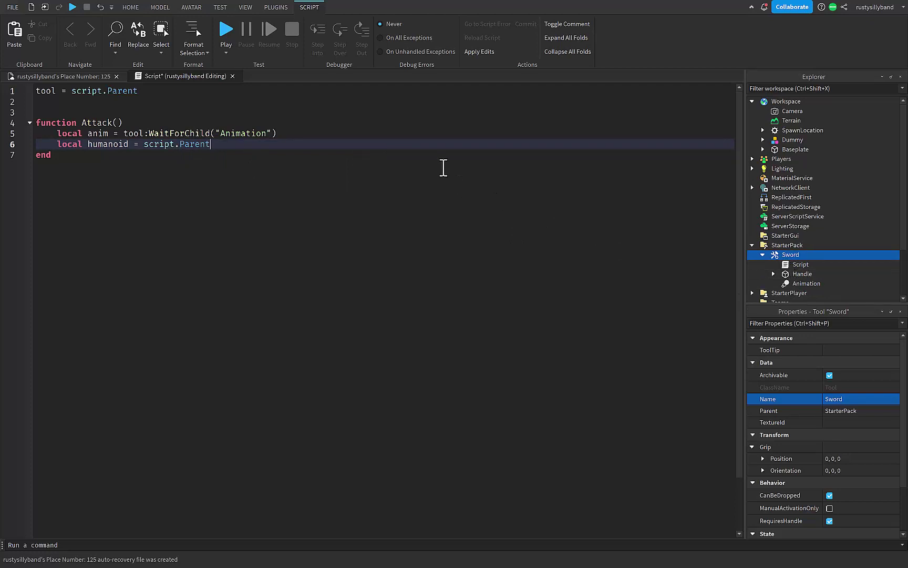
pyautogui.write('.Parent')
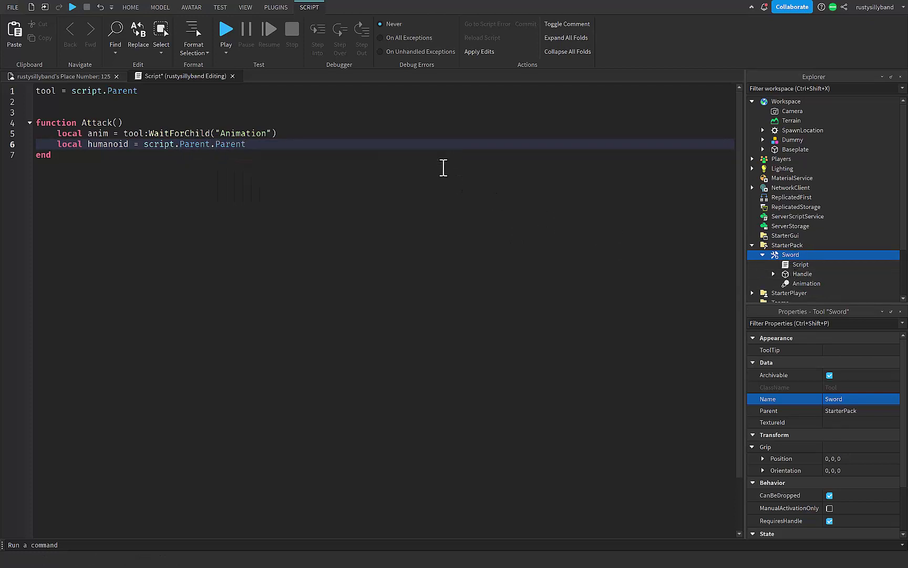
pyautogui.moveTo(773, 255)
pyautogui.write(':WaitForChild("H')
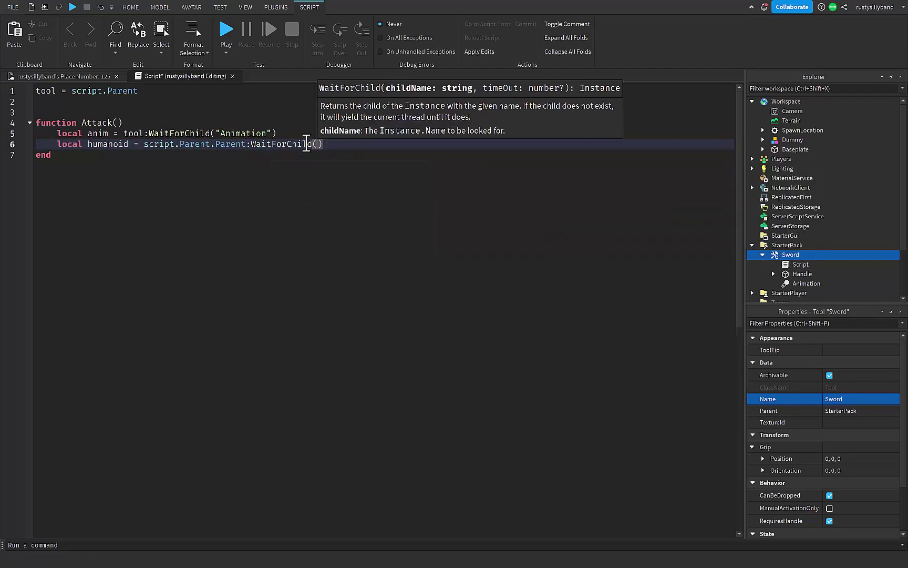
pyautogui.write('umanoid')
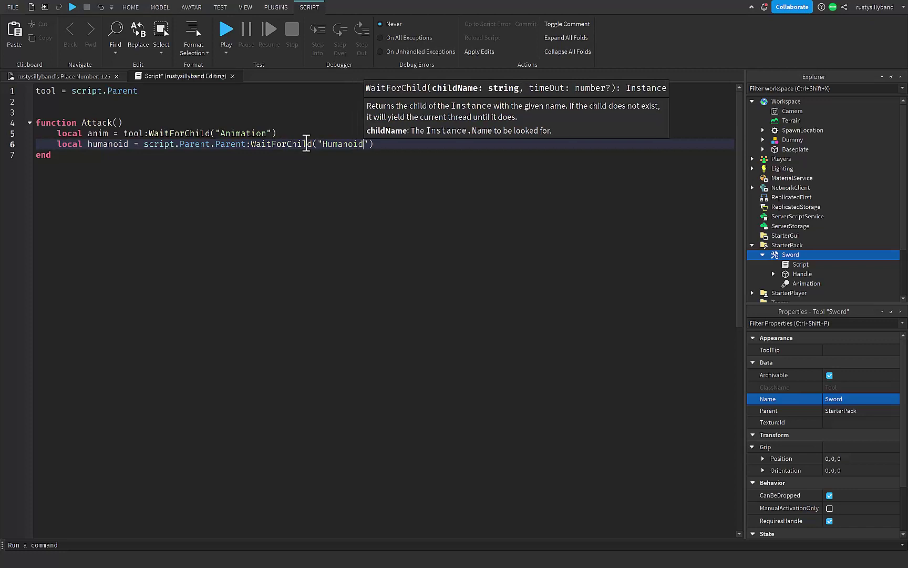
pyautogui.click(392, 144)
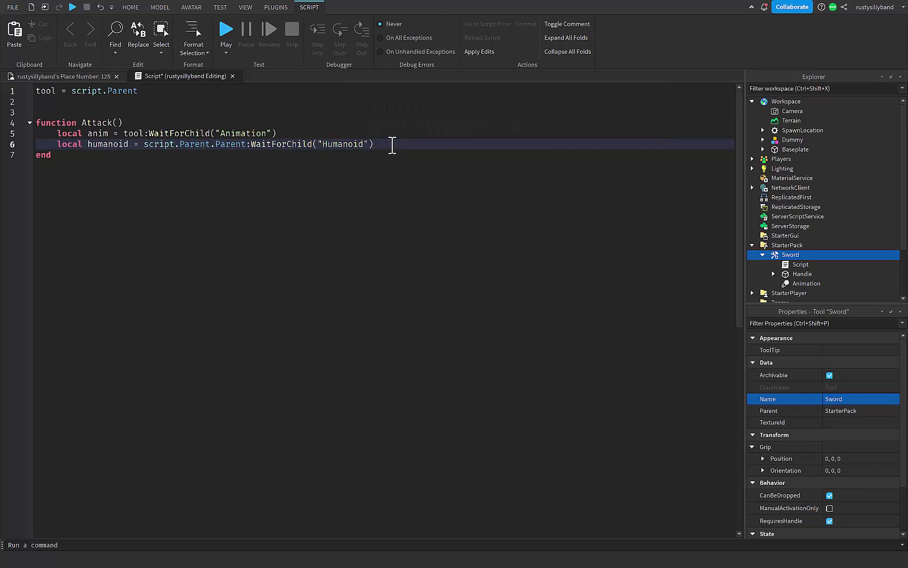
pyautogui.press('Return')
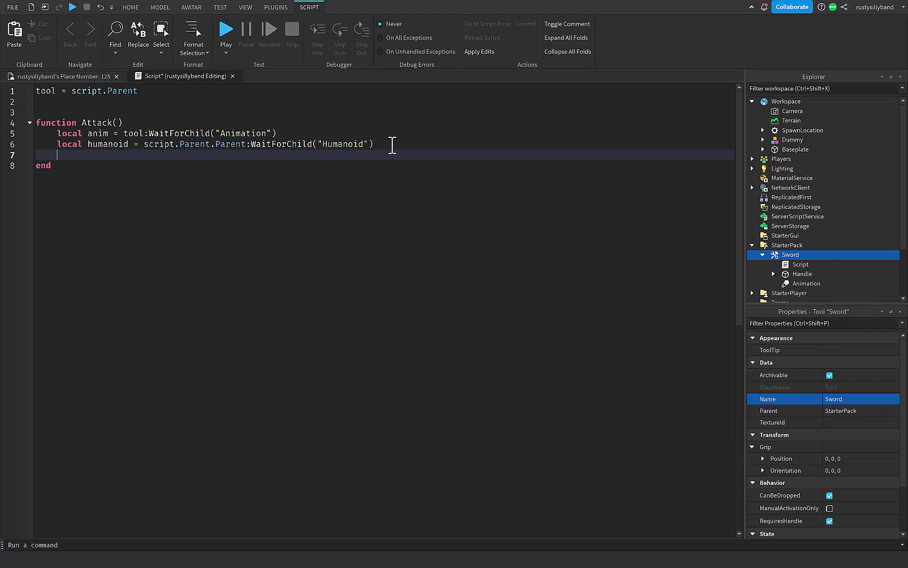
# Declare local animTrack = humanoid:LoadAnimation(anim) below the humanoid declaration in Attack()
pyautogui.keyDown('ctrl'); pyautogui.scroll(6, 392, 145); pyautogui.keyUp('ctrl')
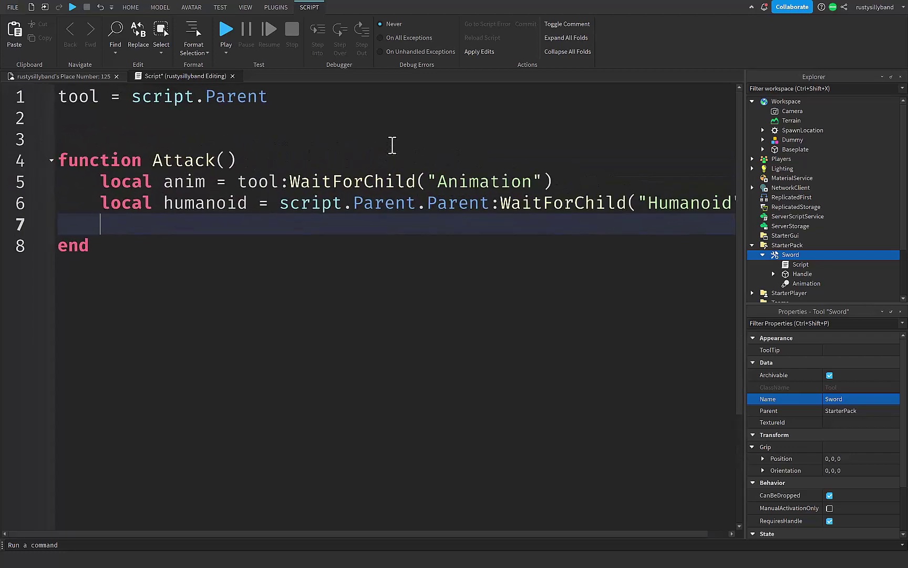
pyautogui.write('local animTrack = ')
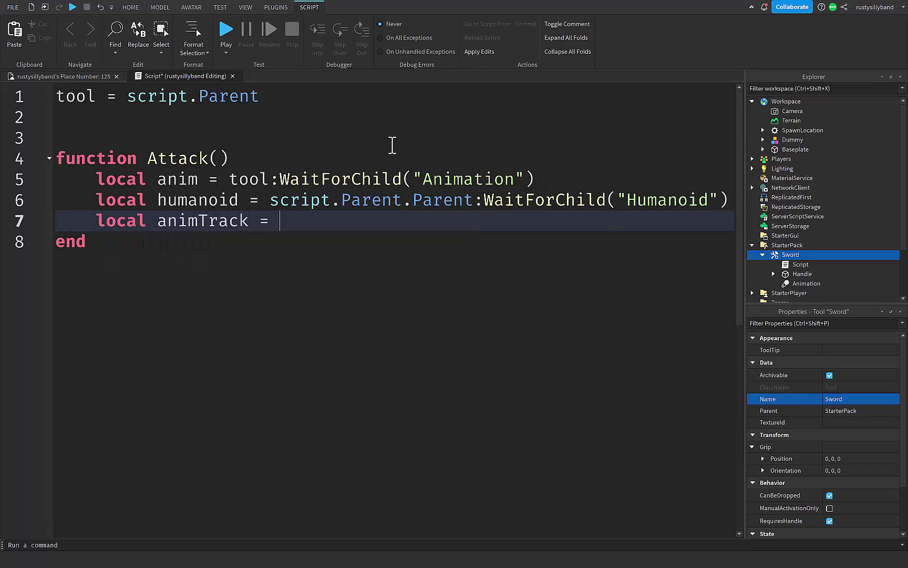
pyautogui.write('humanoid:')
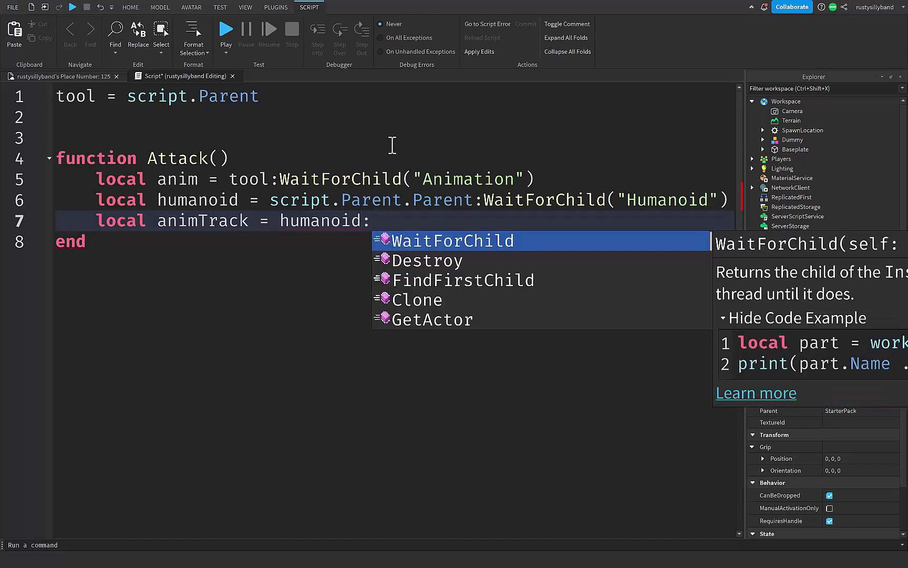
pyautogui.write('LoadAnimation')
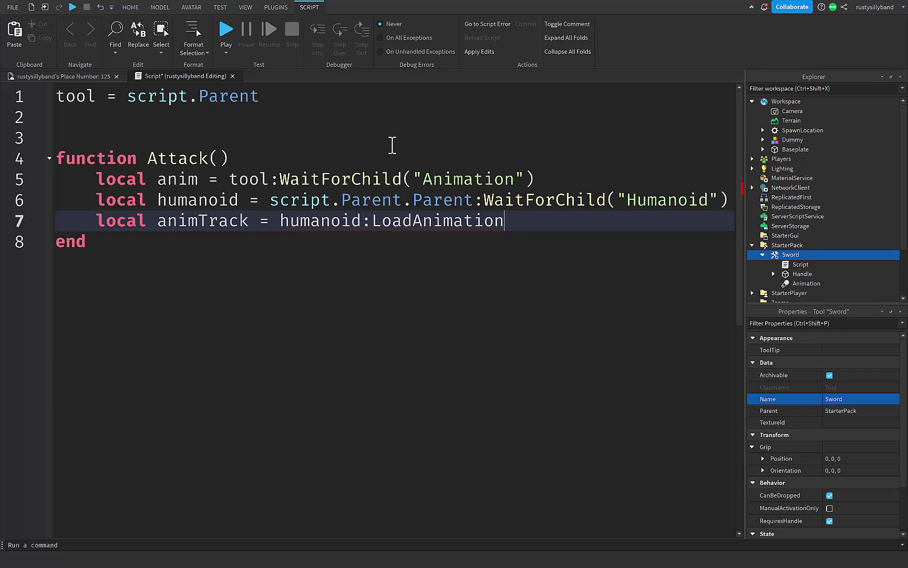
pyautogui.write('(')
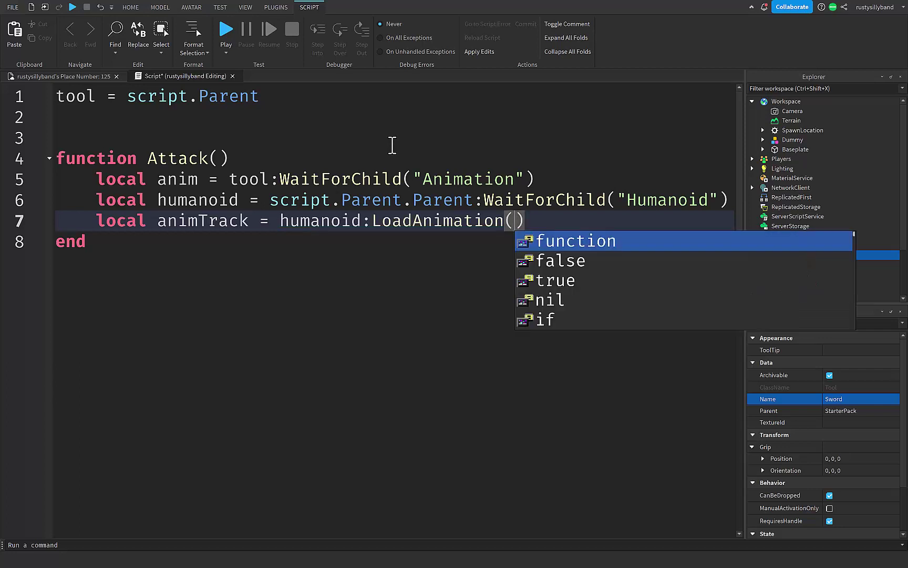
pyautogui.write('anim')
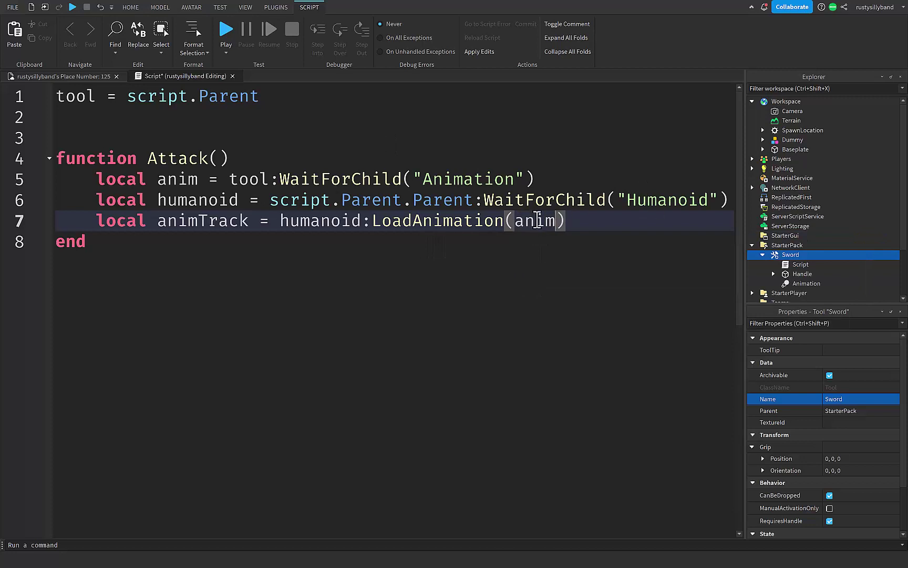
pyautogui.moveTo(564, 220); pyautogui.dragTo(505, 221)
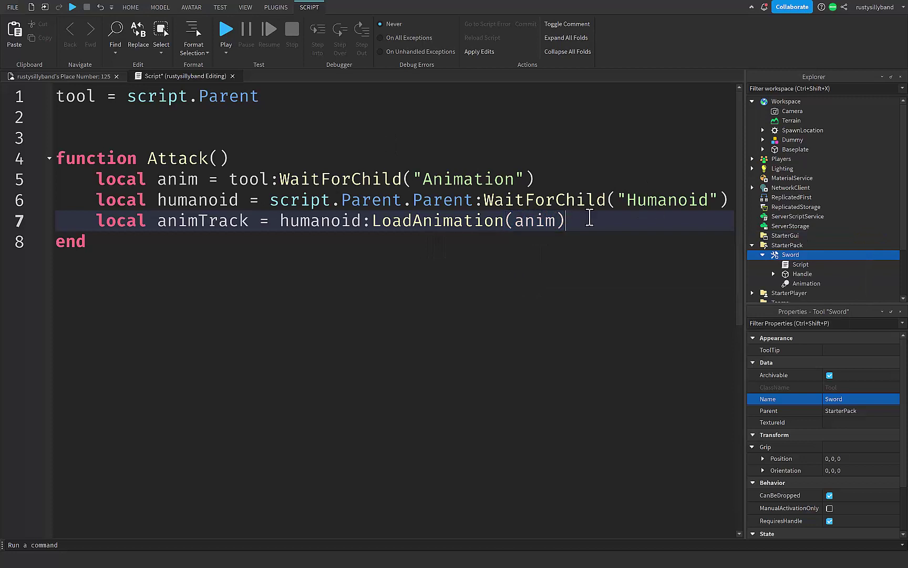
# Add animTrack:Play(0) at the end of Attack(), separated from the declarations by a blank line
pyautogui.press('Return')
pyautogui.press('Return')
pyautogui.write('anim')
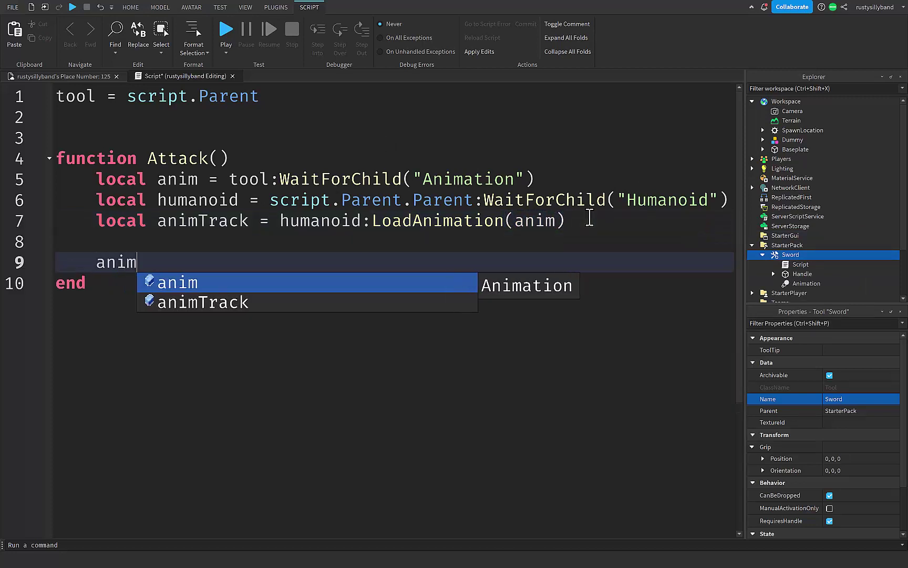
pyautogui.press('Down')
pyautogui.press('Tab')
pyautogui.write(':')
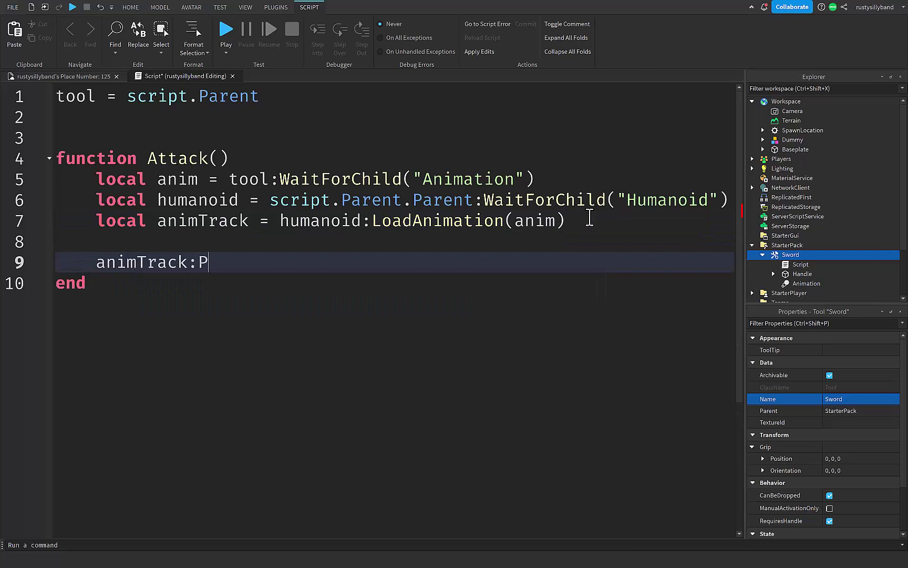
pyautogui.write('Play(')
pyautogui.press('Escape')
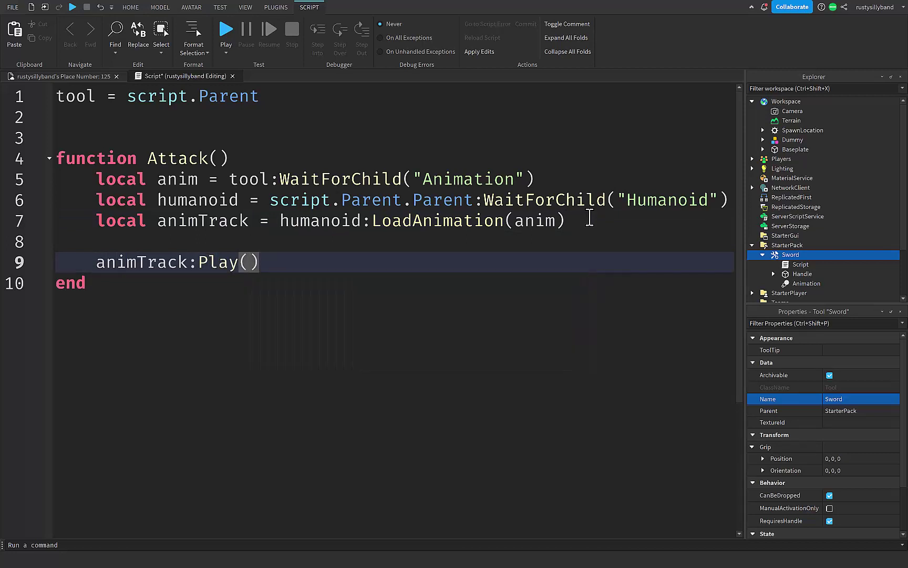
pyautogui.write('0')
pyautogui.moveTo(271, 262); pyautogui.dragTo(241, 261)
pyautogui.click(308, 261)
pyautogui.press('Return')
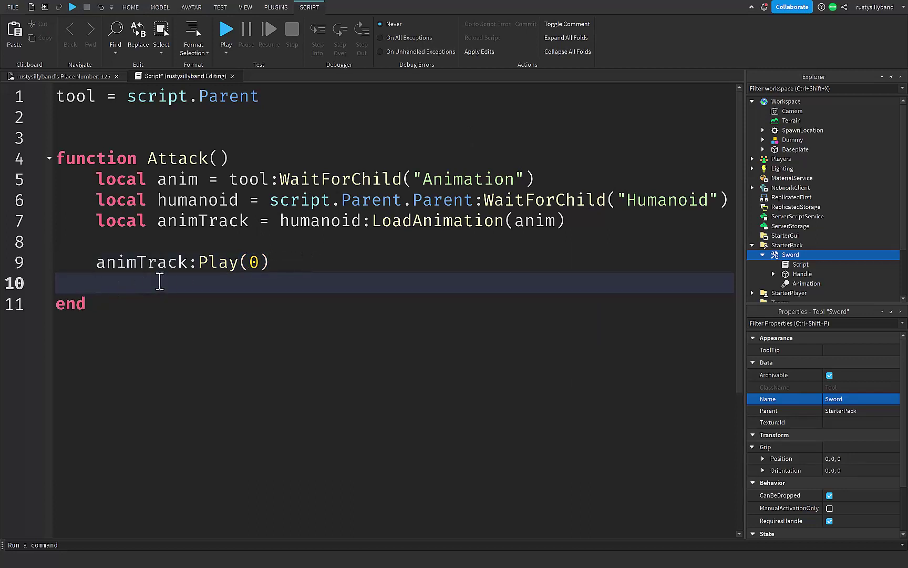
pyautogui.press('BackSpace')
pyautogui.press('BackSpace')
# Connect the tool's activation to the function by adding tool.Activated:Connect(Attack) below Attack()
pyautogui.click(226, 285)
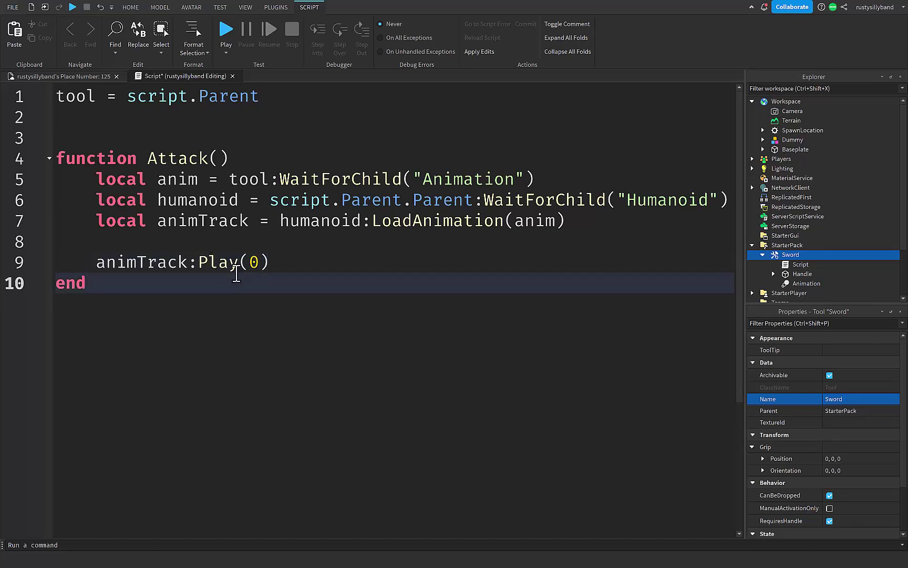
pyautogui.press('Return')
pyautogui.press('Return')
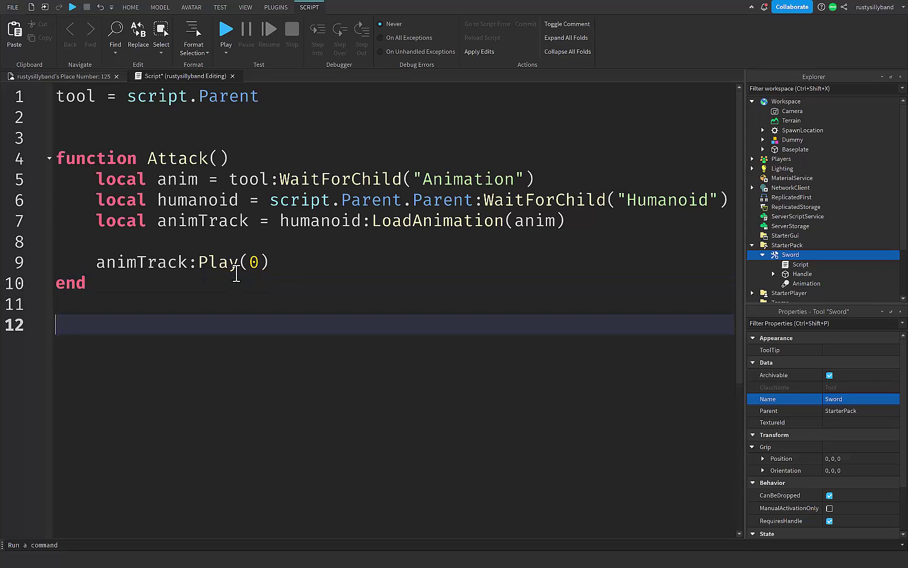
pyautogui.write('tool.Activated:')
pyautogui.press('Tab')
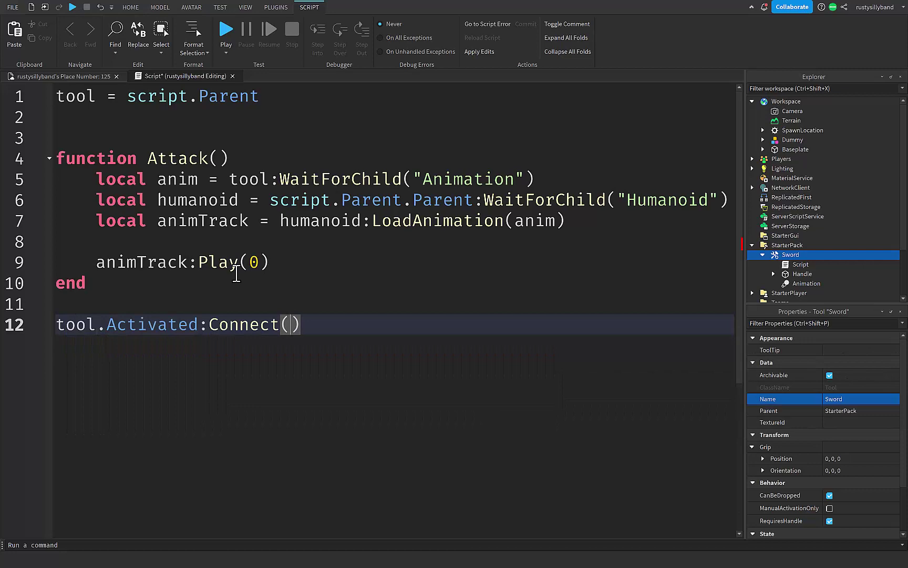
pyautogui.write('at')
pyautogui.press('Tab')
pyautogui.press('Right')
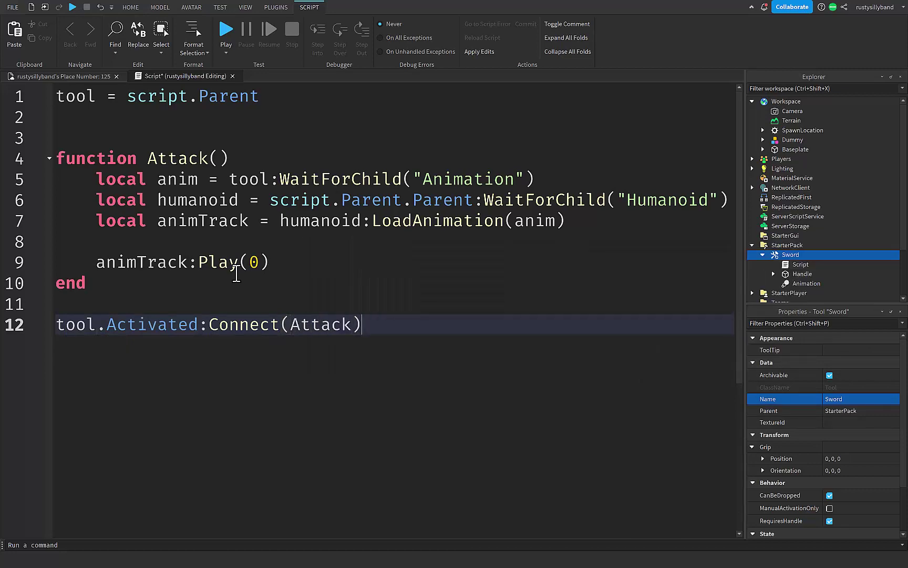
pyautogui.moveTo(351, 326); pyautogui.dragTo(291, 324)
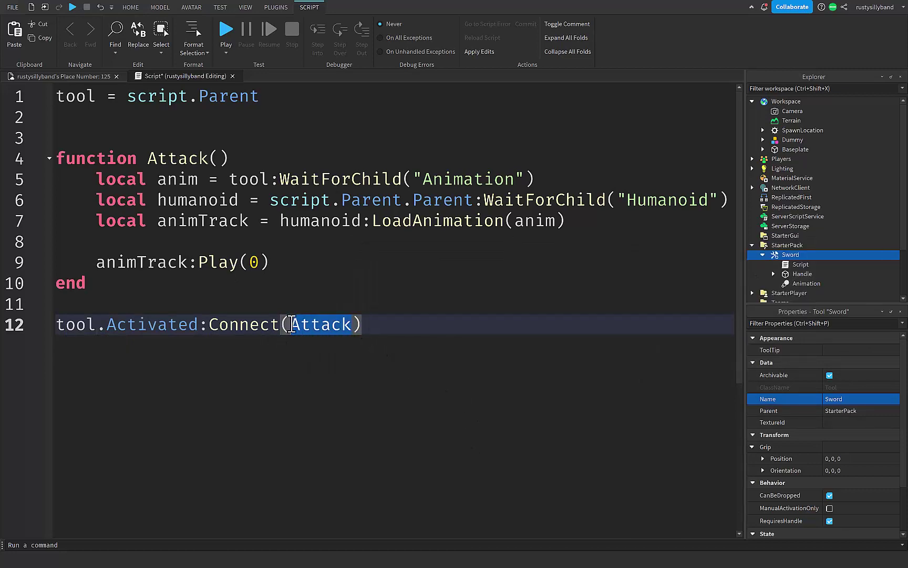
pyautogui.click(383, 336)
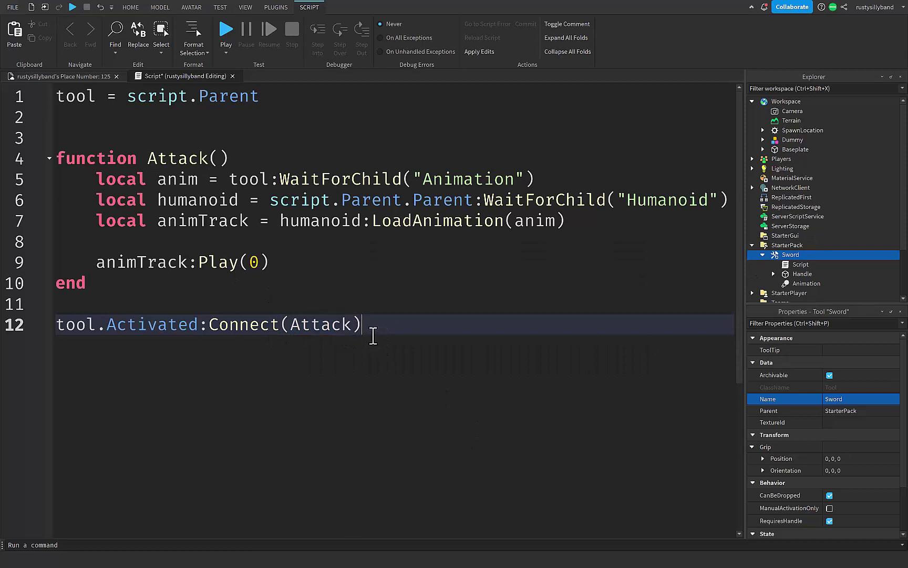
pyautogui.moveTo(106, 325); pyautogui.dragTo(198, 334)
pyautogui.click(235, 363)
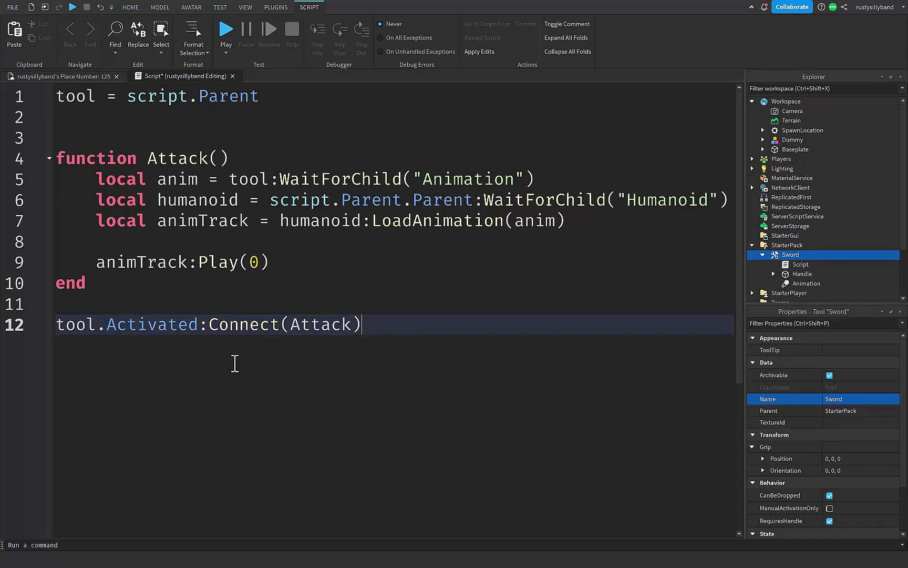
# Close the script editor and start a playtest of the place
pyautogui.click(232, 77)
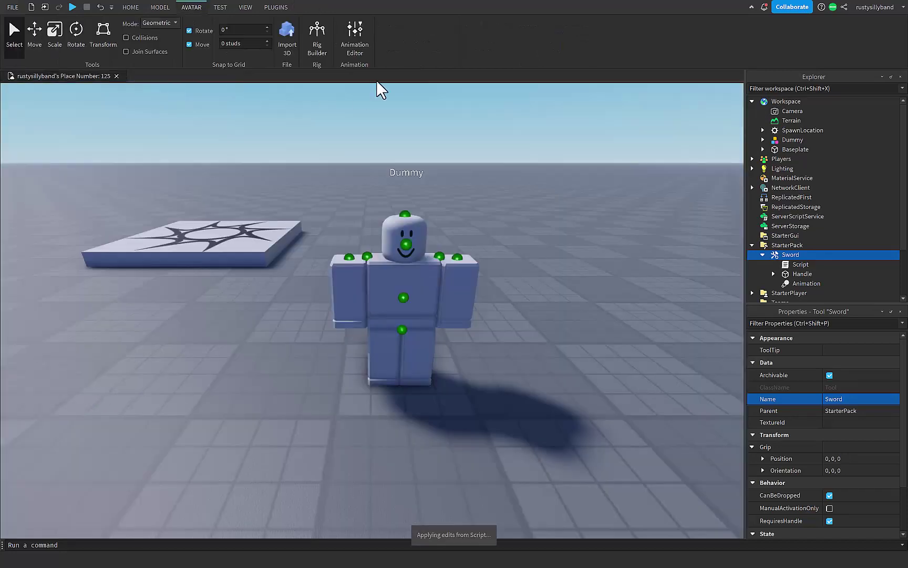
pyautogui.click(138, 8)
pyautogui.click(466, 33)
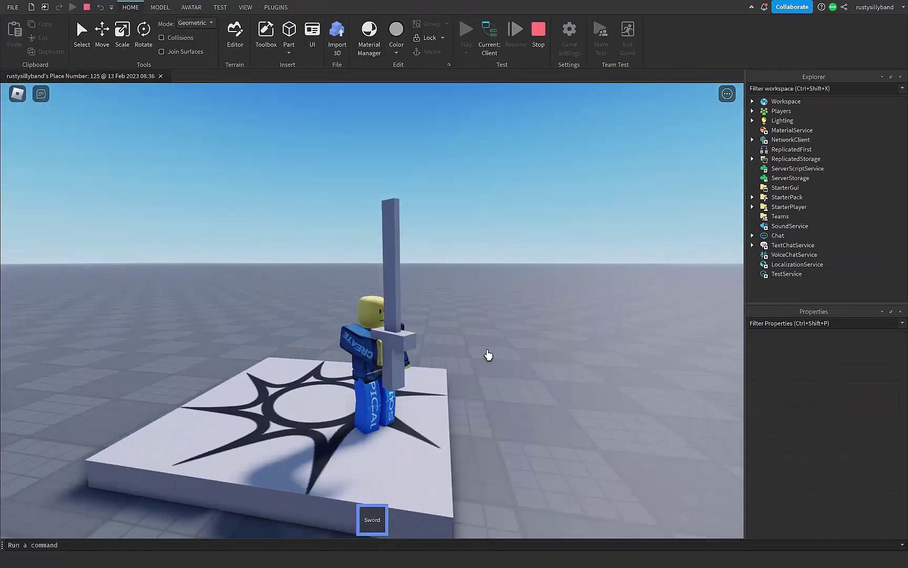
# Swing the sword repeatedly in the playtest while viewing the character from several angles, and stop the test
pyautogui.moveTo(492, 356); pyautogui.dragTo(483, 362, button='right')
pyautogui.scroll(2, 492, 355)
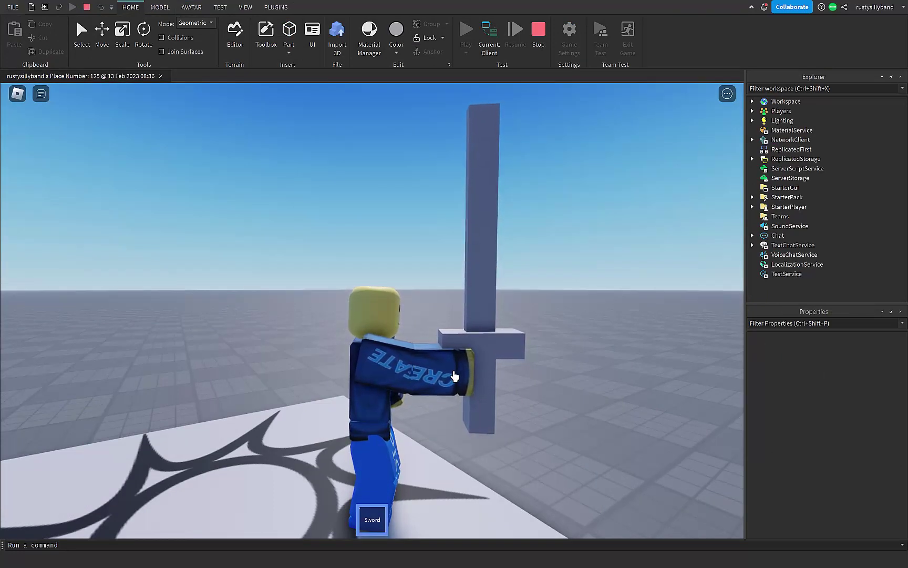
pyautogui.moveTo(431, 386); pyautogui.dragTo(432, 385, button='right')
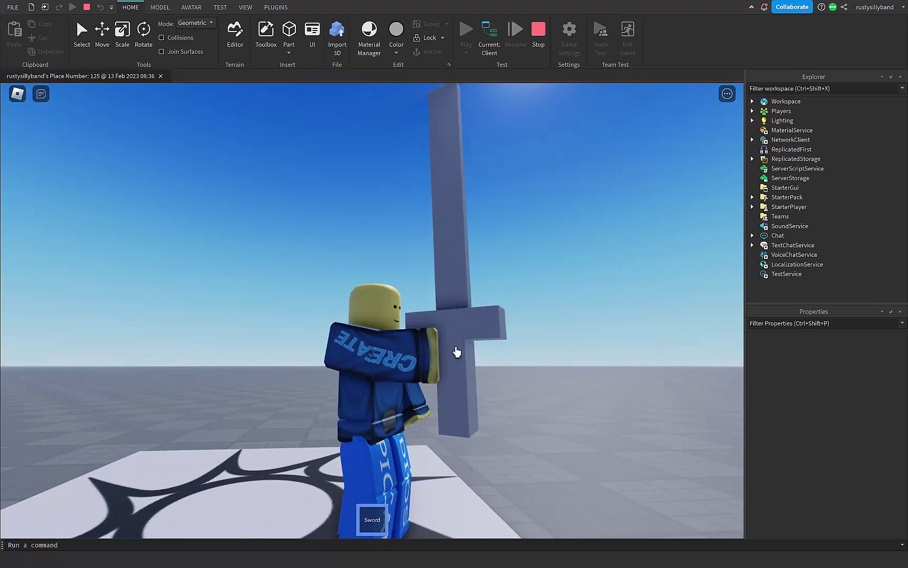
pyautogui.moveTo(458, 353); pyautogui.dragTo(457, 351, button='right')
pyautogui.click(457, 352)
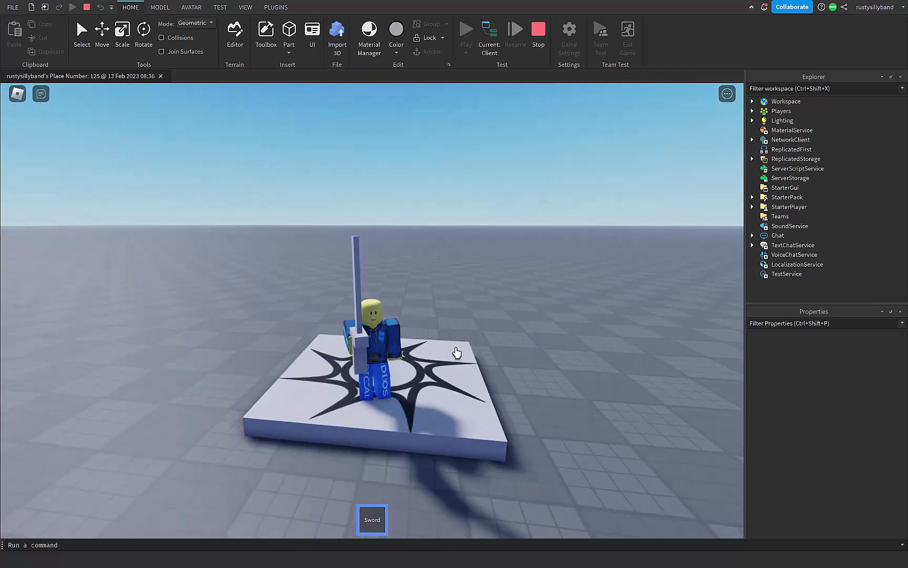
pyautogui.click(457, 351)
pyautogui.moveTo(457, 352); pyautogui.dragTo(459, 351, button='right')
pyautogui.click(456, 352)
pyautogui.click(459, 351)
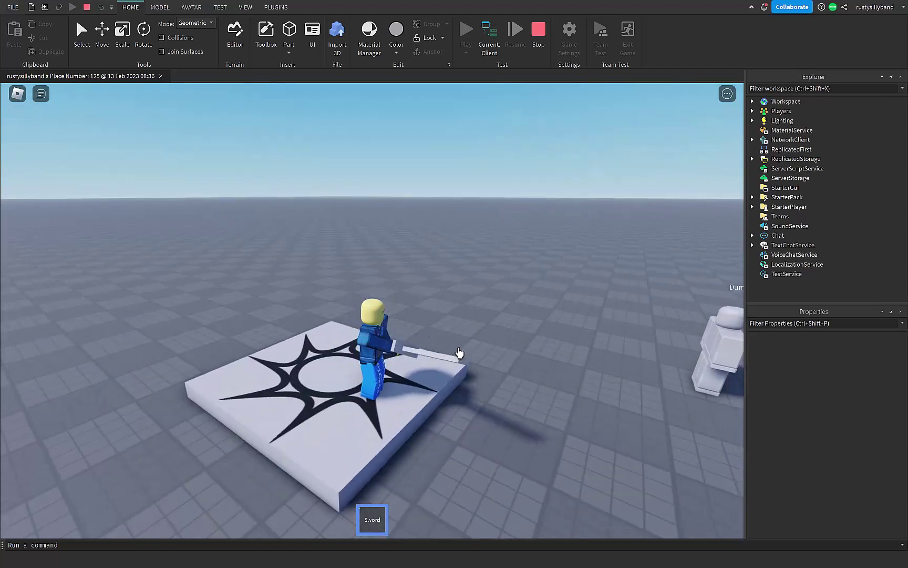
pyautogui.click(459, 352)
pyautogui.click(540, 43)
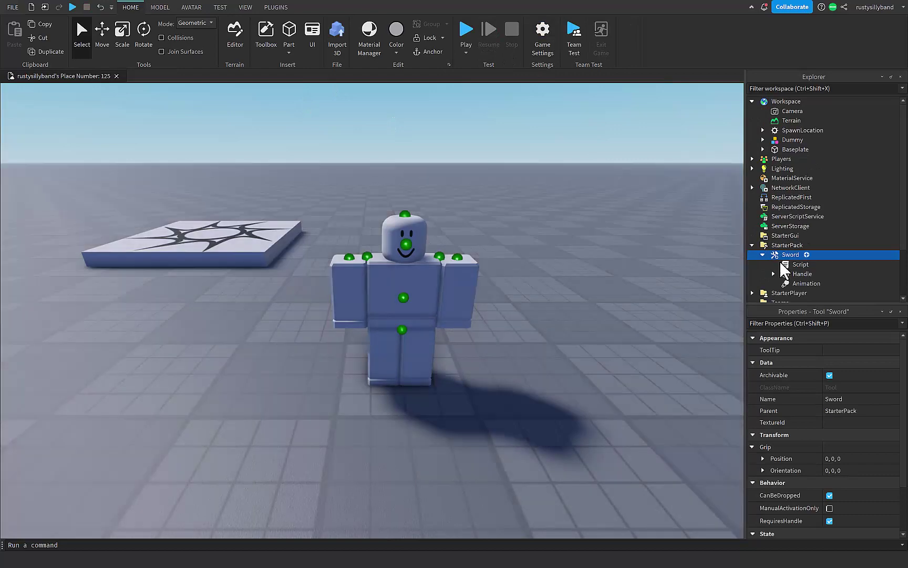
# Reopen the Sword tool's script and declare debounce = nil directly below the tool variable
pyautogui.doubleClick(789, 265)
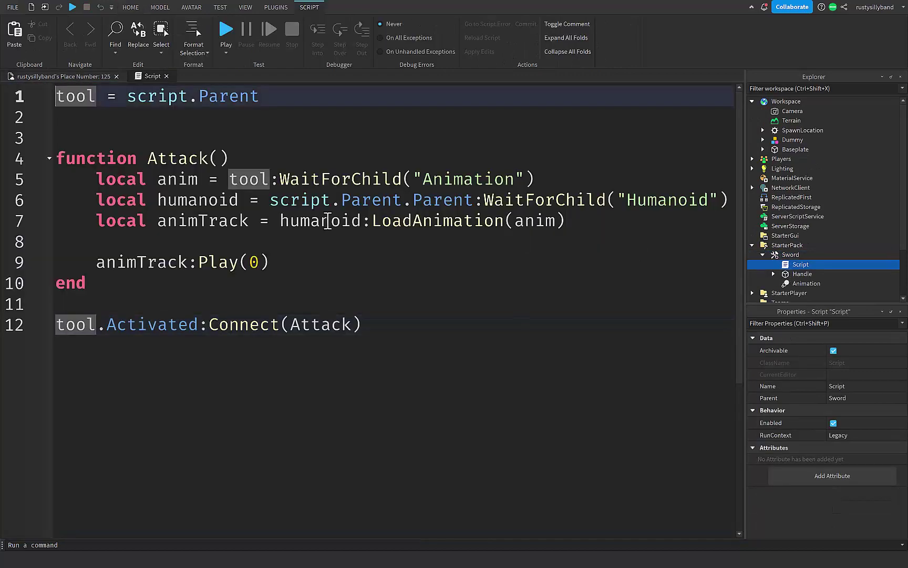
pyautogui.click(297, 118)
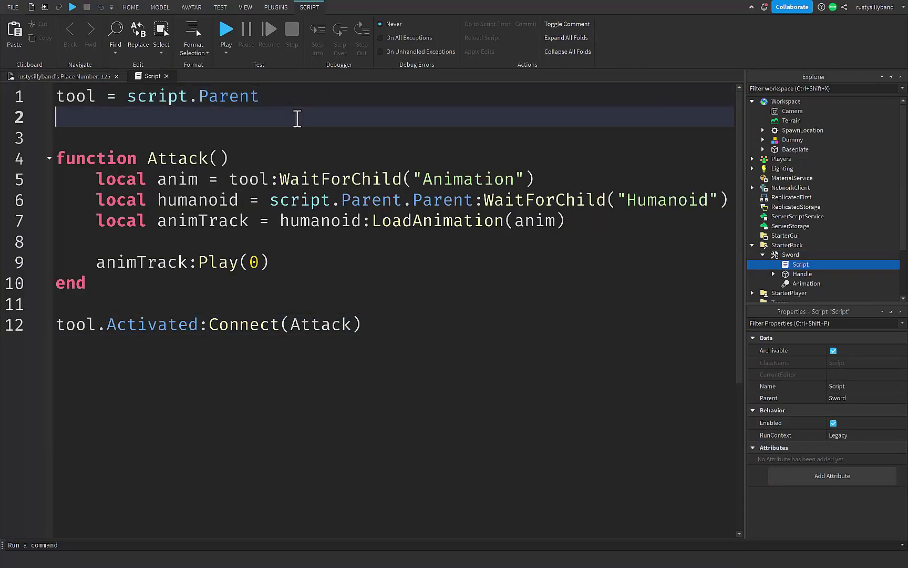
pyautogui.write('debounce')
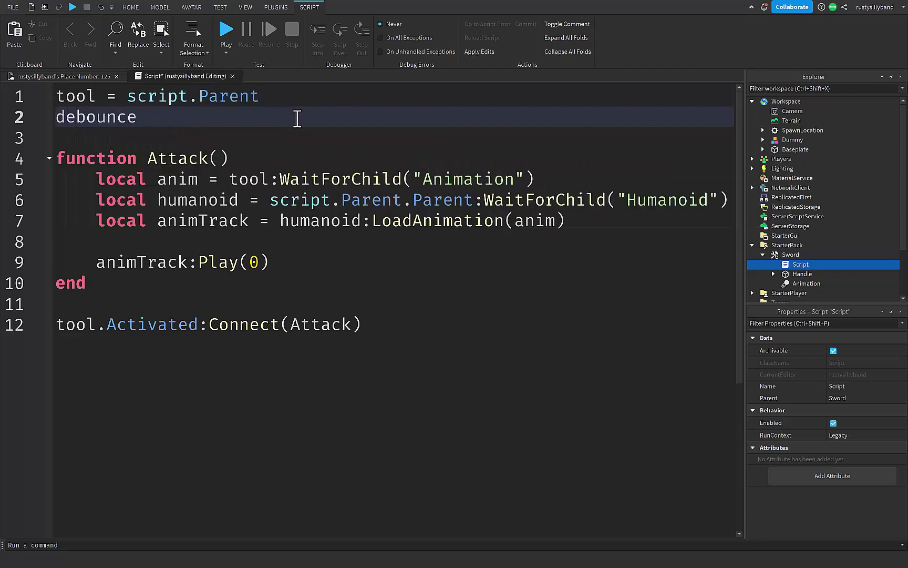
pyautogui.write(' = nil')
# Insert an "if debounce == nil then" block with its closing end at the start of Attack()
pyautogui.click(266, 163)
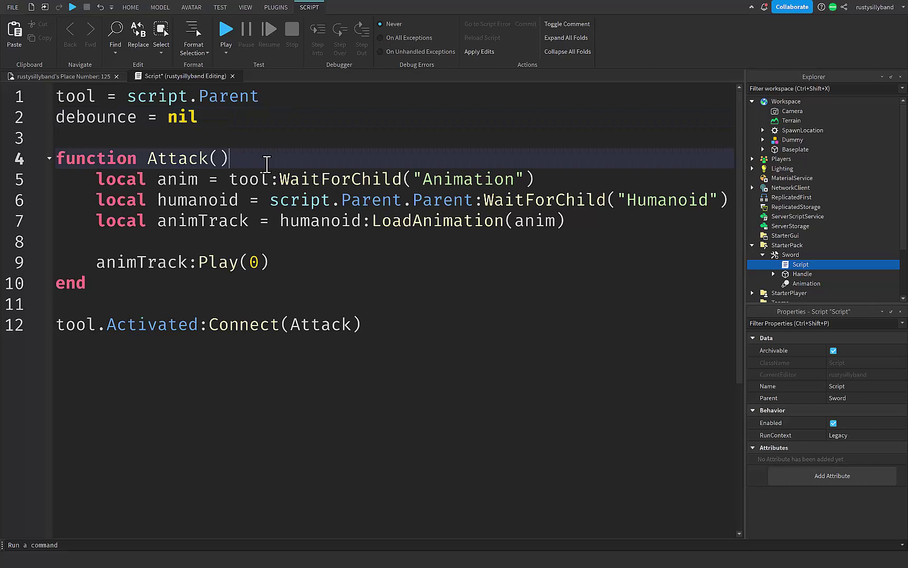
pyautogui.press('Return')
pyautogui.write('if')
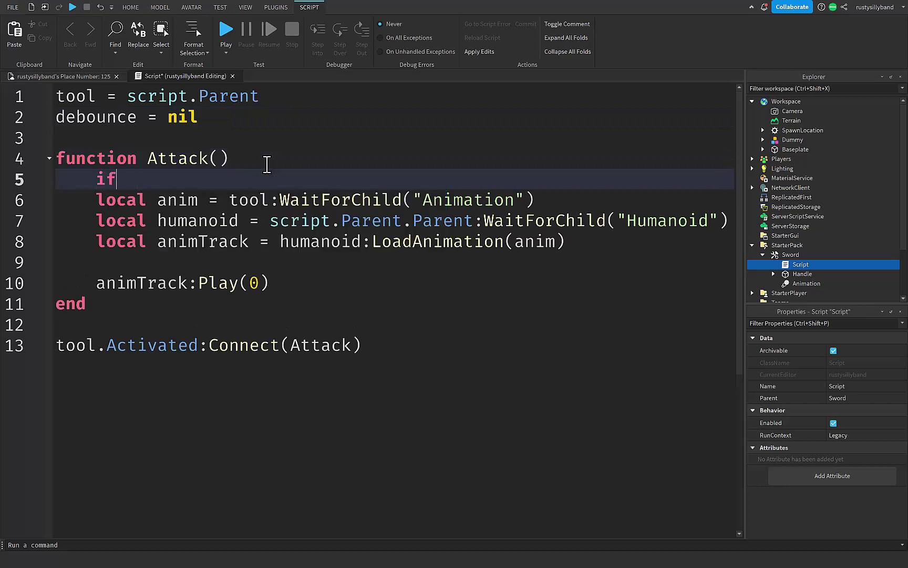
pyautogui.write(' debounce == nil then')
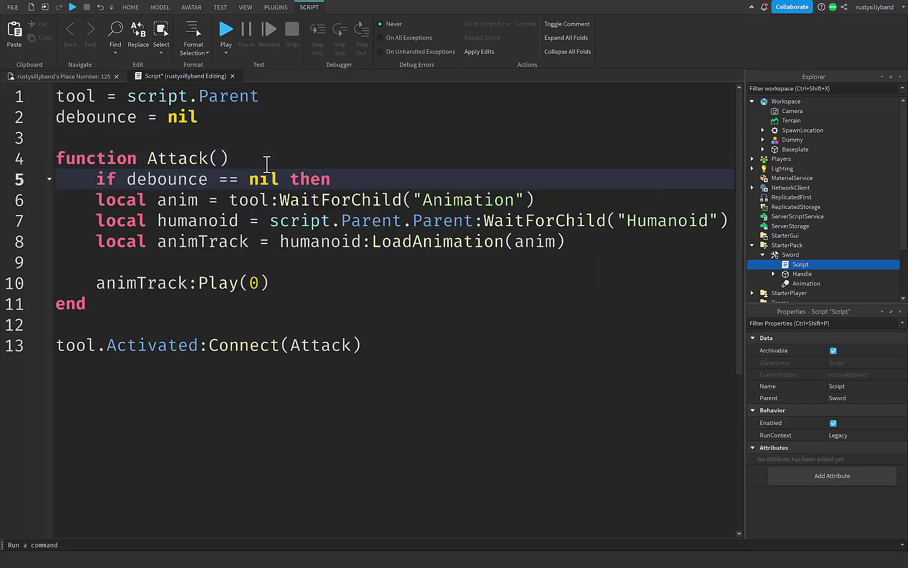
pyautogui.press('Return')
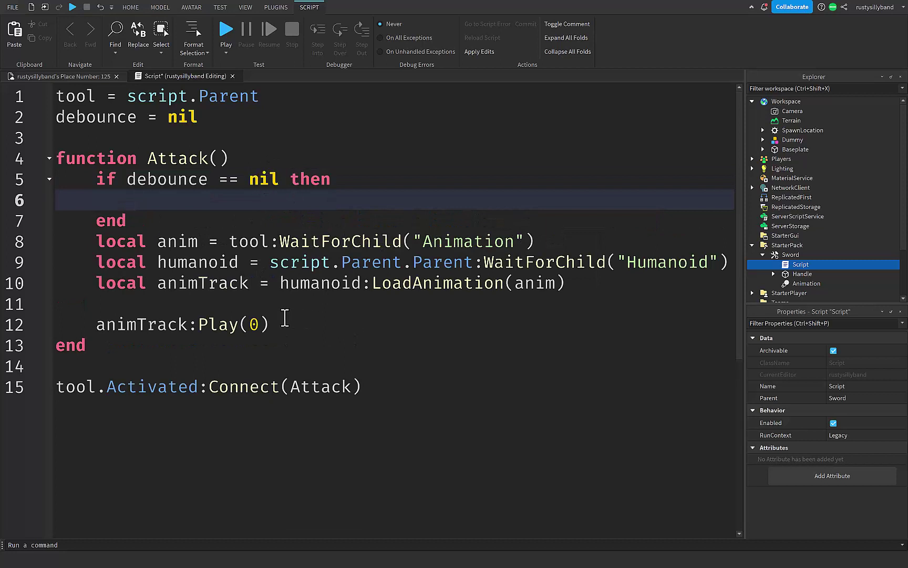
# Move the three local declarations and animTrack:Play(0) inside the debounce if block, and remove the leftover blank line
pyautogui.moveTo(284, 324); pyautogui.dragTo(37, 241)
pyautogui.hotkey('ctrl', 'c')
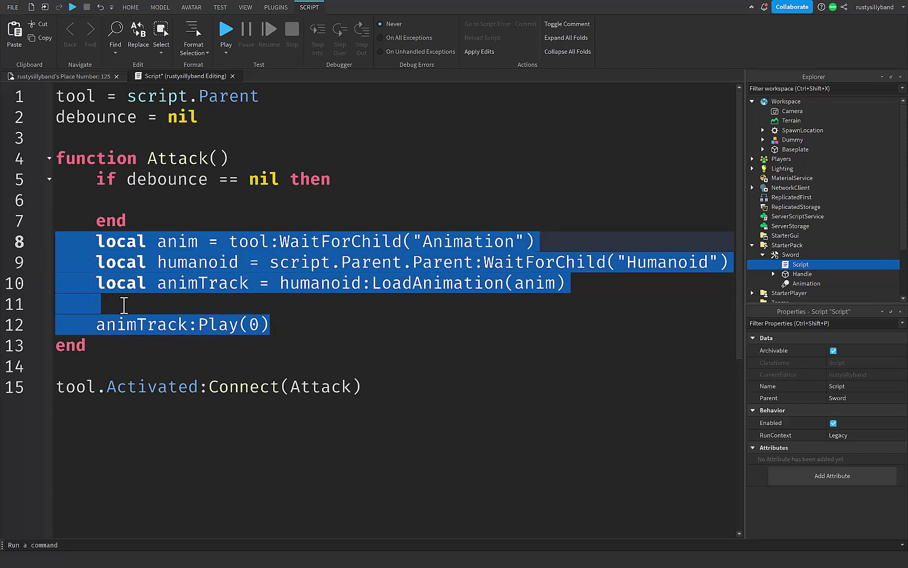
pyautogui.press('BackSpace')
pyautogui.click(180, 202)
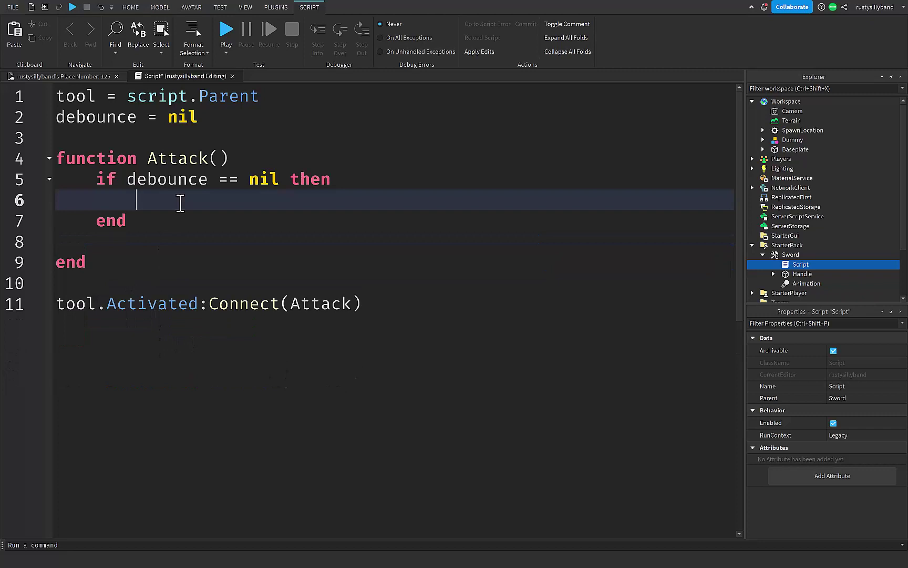
pyautogui.hotkey('ctrl', 'v')
pyautogui.click(169, 323)
pyautogui.press('BackSpace')
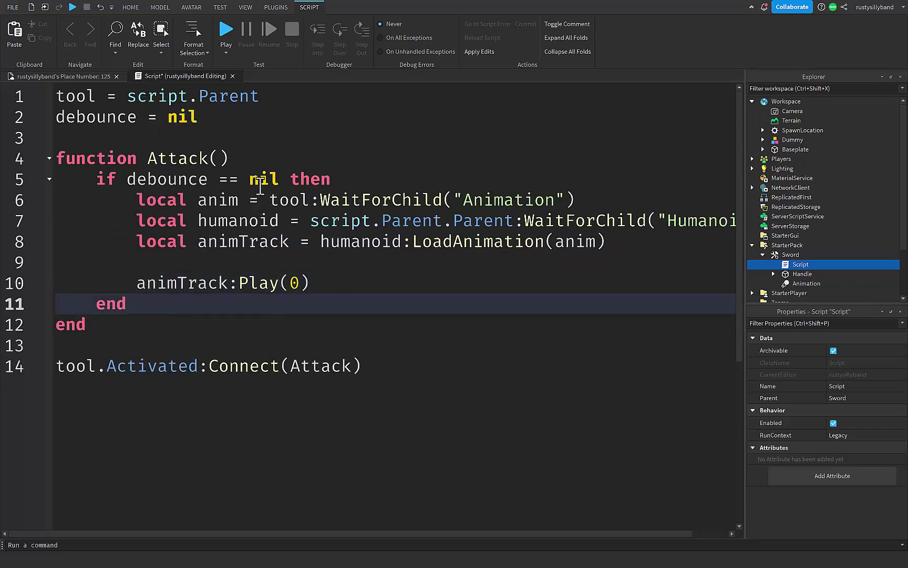
# Below animTrack:Play(0), add the line debounce = true followed by the line wait(0.09)
pyautogui.click(330, 288)
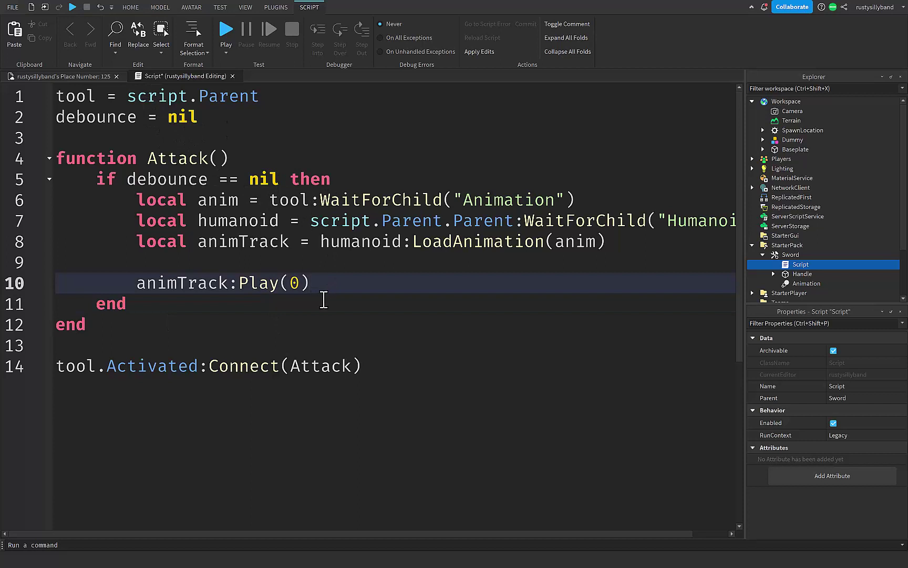
pyautogui.press('Return')
pyautogui.write('debounce = true')
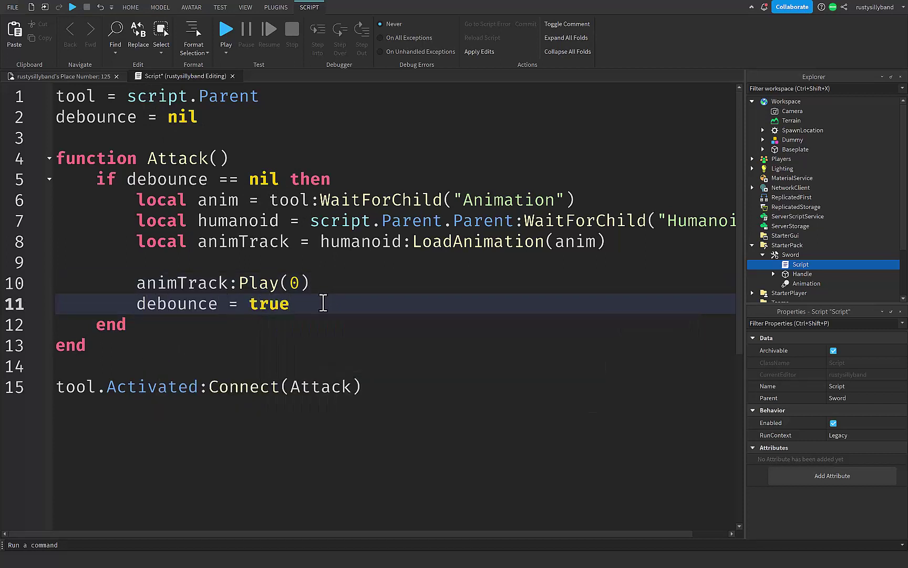
pyautogui.press('Return')
pyautogui.write('wait(')
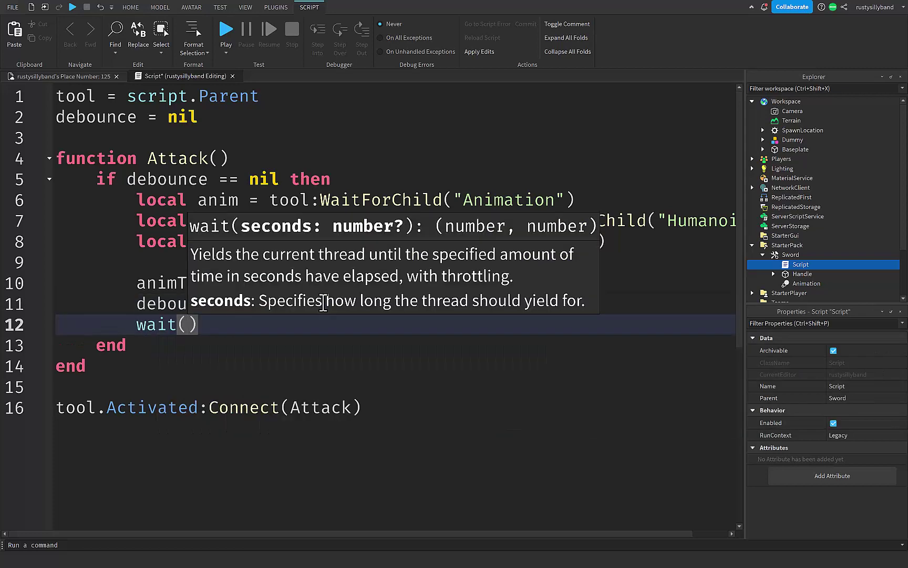
pyautogui.write('0.07')
pyautogui.press('BackSpace')
pyautogui.write('8')
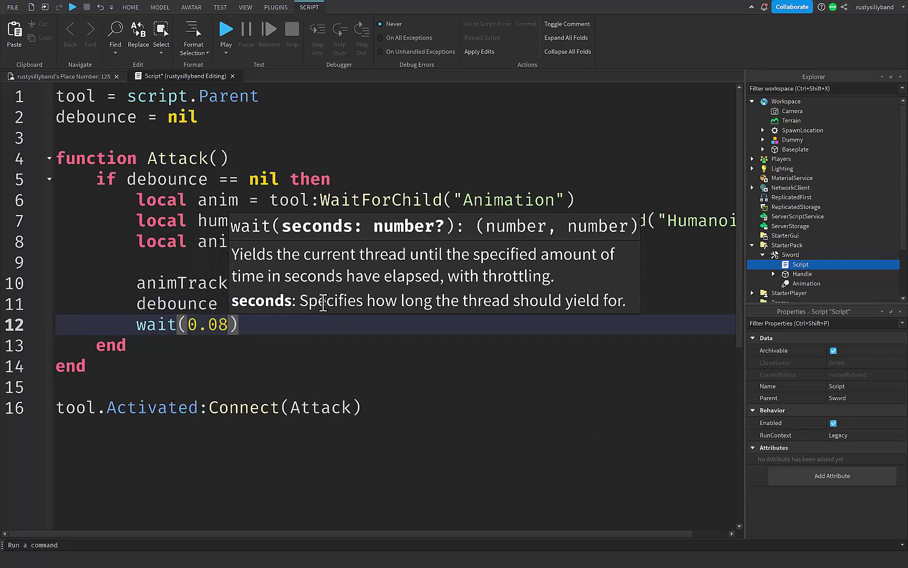
pyautogui.press('BackSpace')
pyautogui.write('9')
# Reset the debounce by adding debounce = nil on a new line below the wait call
pyautogui.click(284, 325)
pyautogui.press('Return')
pyautogui.write('de ')
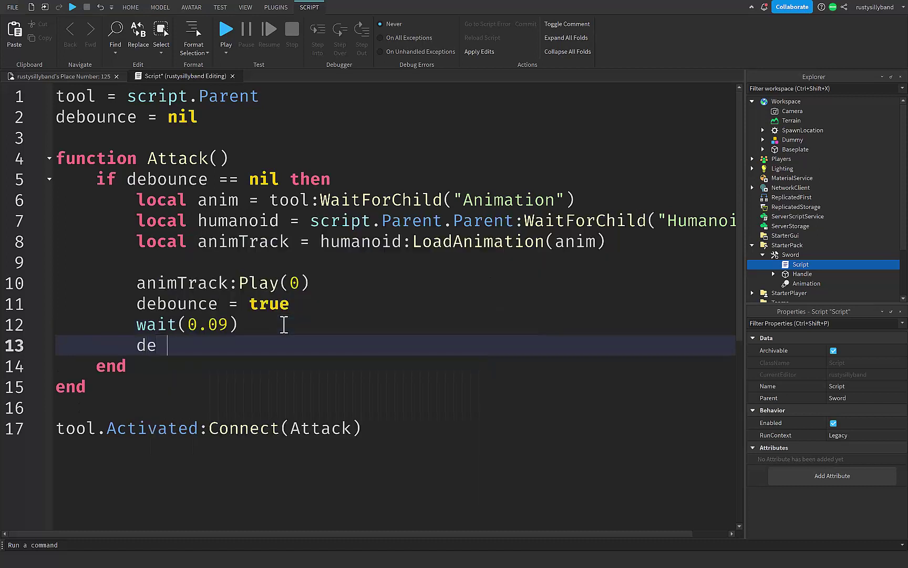
pyautogui.write('bounce = nil')
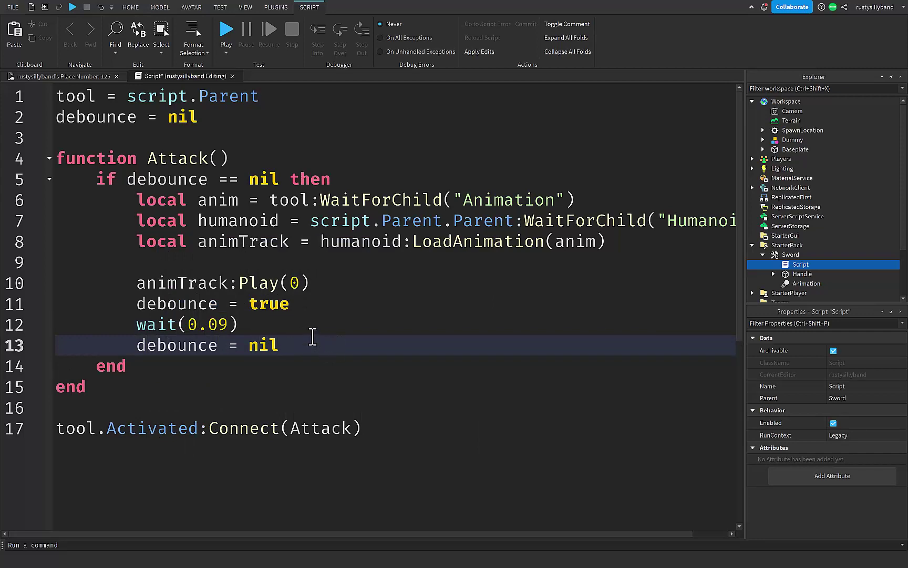
# Leave a blank line below the Activated connection and start a new statement that references tool.Handle.Blade
pyautogui.scroll(-1, 306, 340)
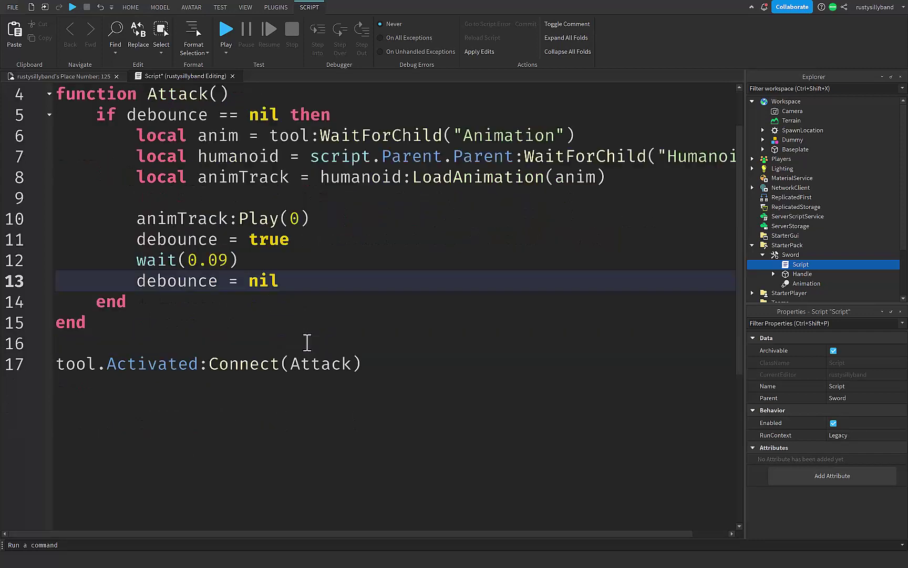
pyautogui.click(389, 366)
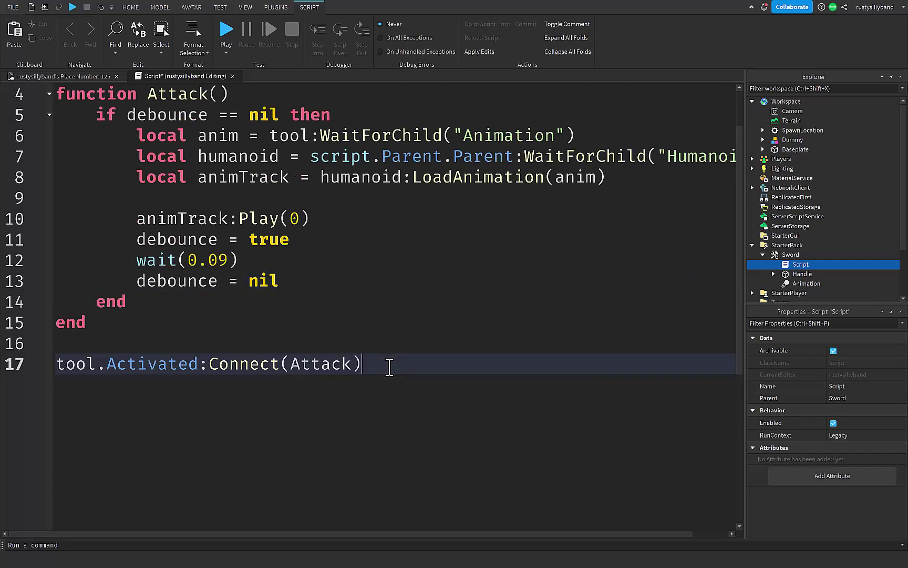
pyautogui.press('Return')
pyautogui.press('Return')
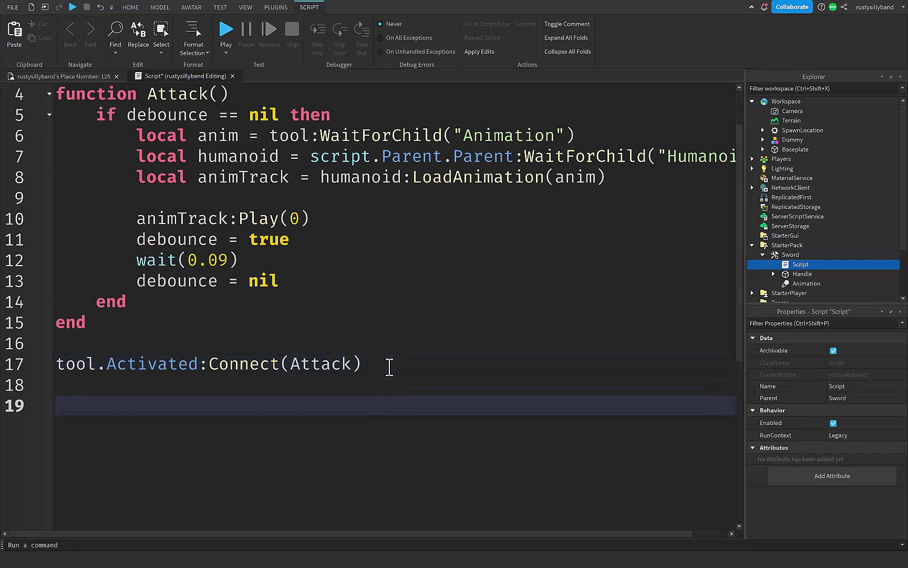
pyautogui.write('t')
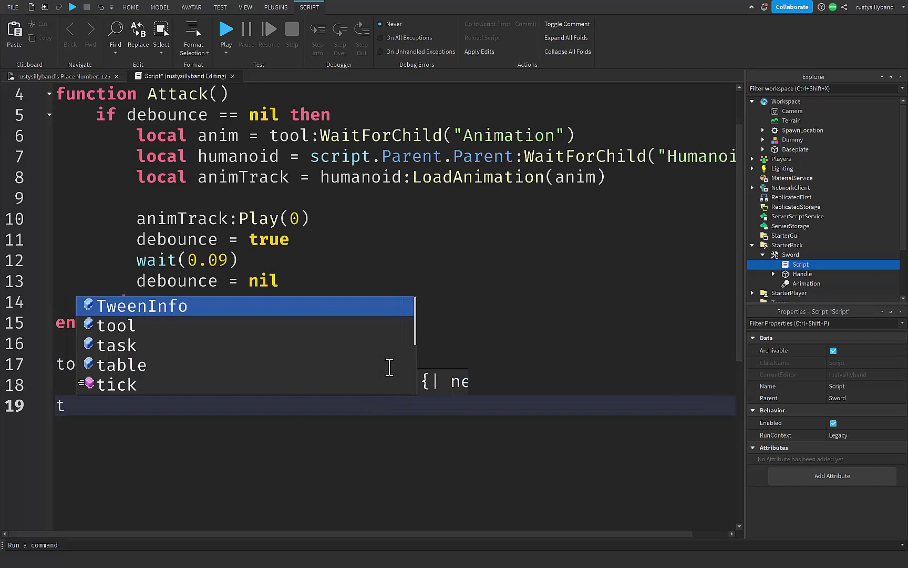
pyautogui.write('ool.H')
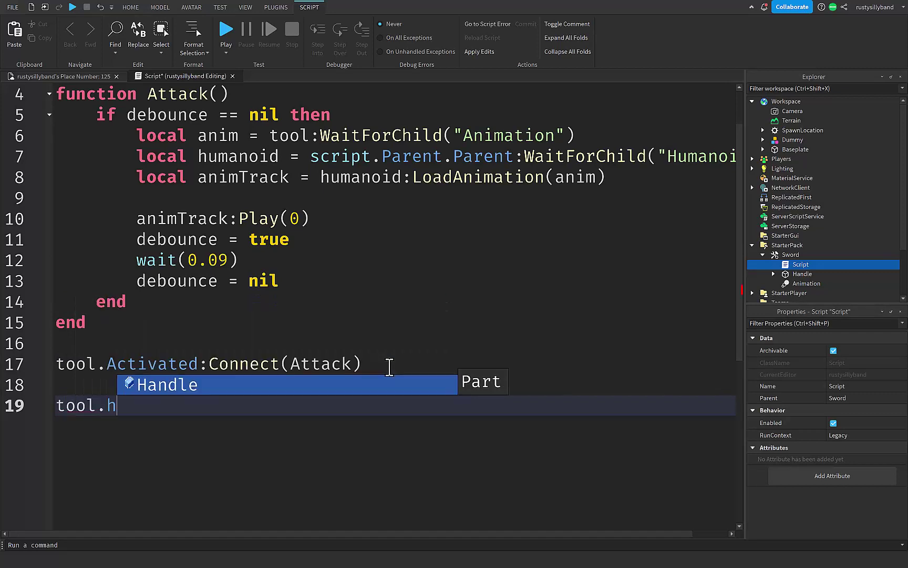
pyautogui.press('Tab')
pyautogui.write('.b')
pyautogui.write('l')
pyautogui.press('Tab')
pyautogui.write('.')
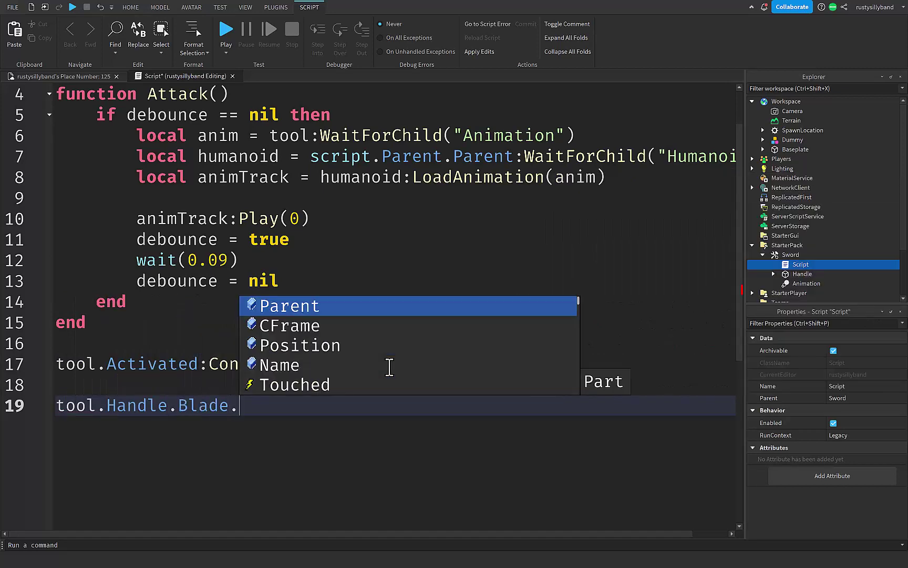
# Connect the blade's Touched event to an inline function with the parameter hit, including its closing end
pyautogui.write('to')
pyautogui.press('Tab')
pyautogui.write(':c')
pyautogui.press('Tab')
pyautogui.write('(fun')
pyautogui.press('Tab')
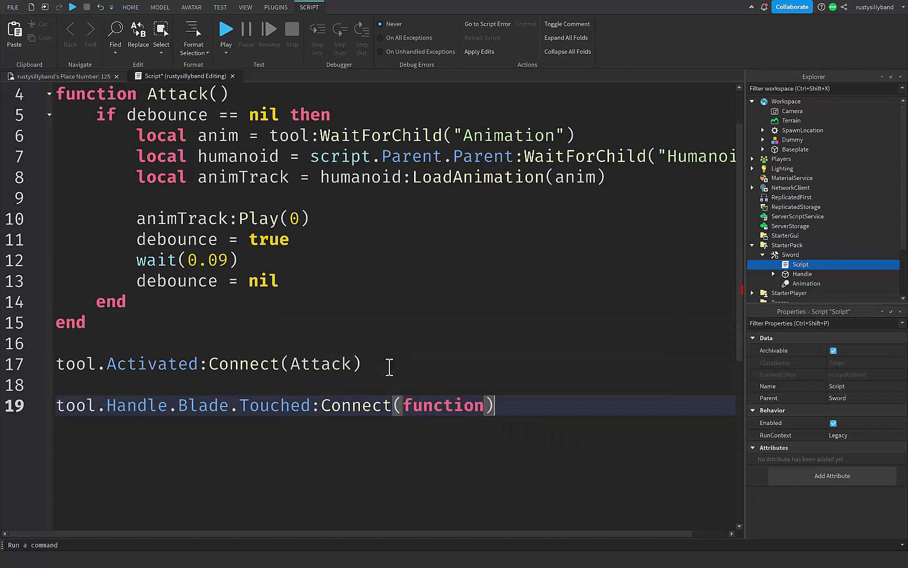
pyautogui.write('(')
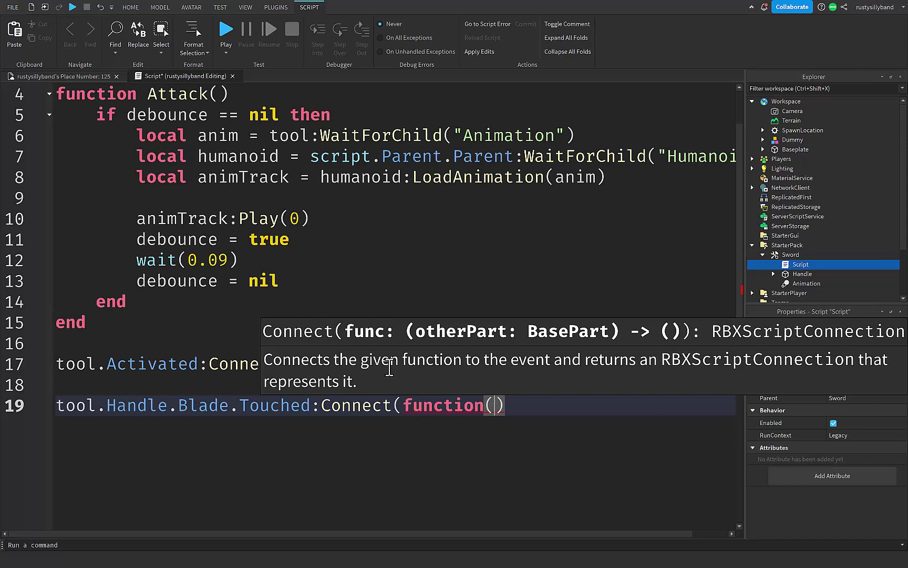
pyautogui.write('hit')
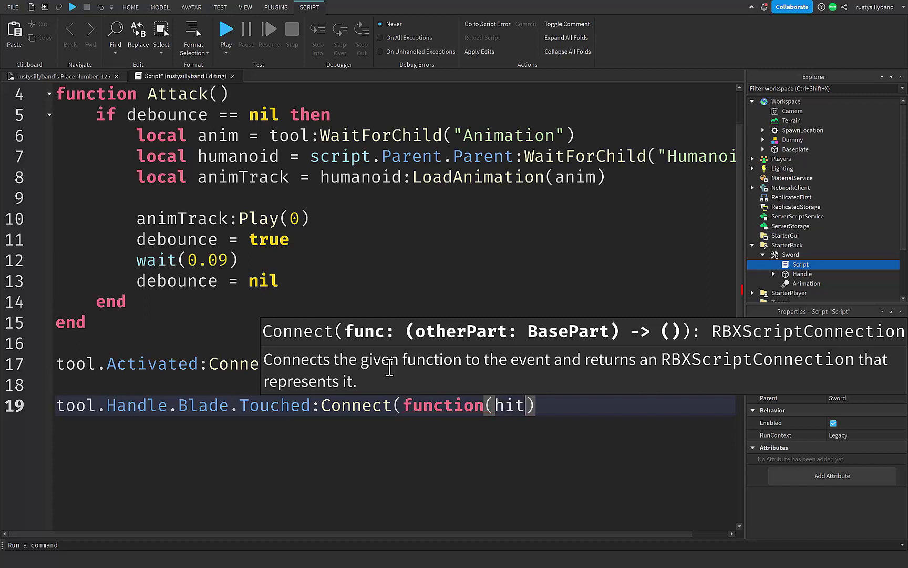
pyautogui.write(')')
pyautogui.press('Return')
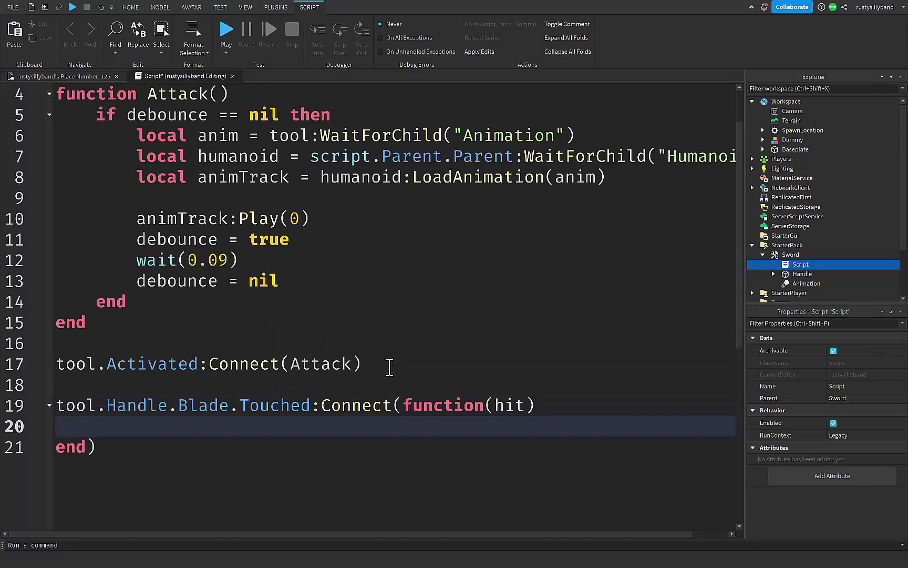
# Inside the Touched function, declare local player = game.Players:GetPlayerFromCharacter(hit.Parent)
pyautogui.moveTo(494, 405); pyautogui.dragTo(522, 405)
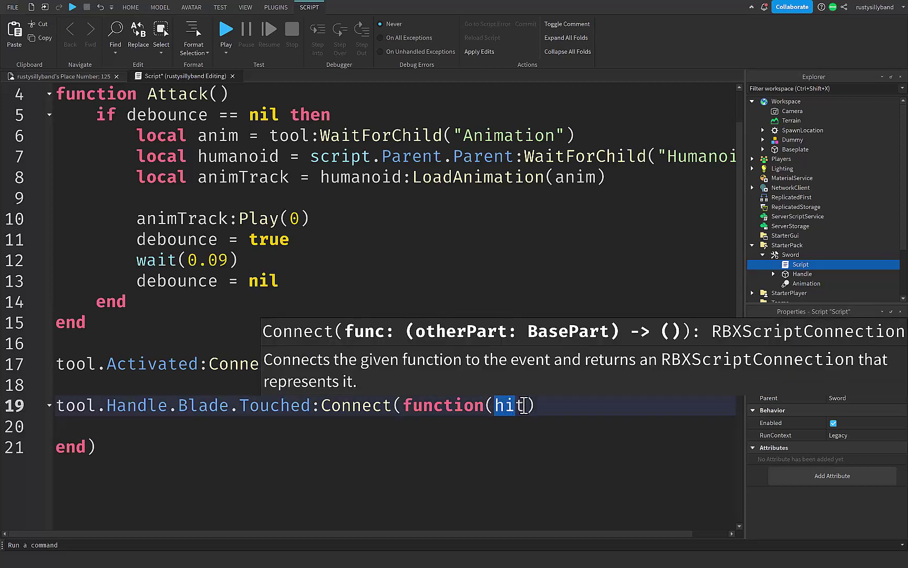
pyautogui.click(532, 429)
pyautogui.write('loca')
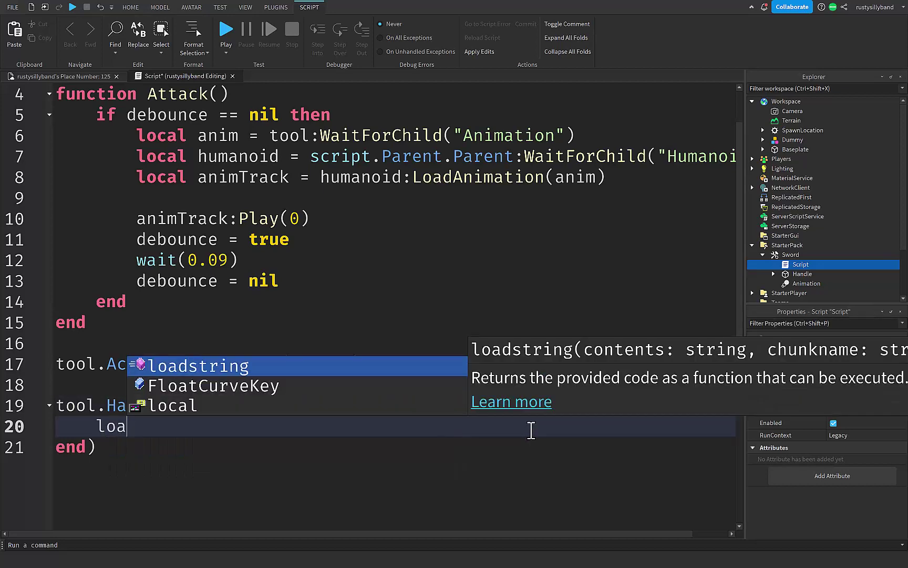
pyautogui.press('Escape')
pyautogui.press('BackSpace')
pyautogui.write('cal player')
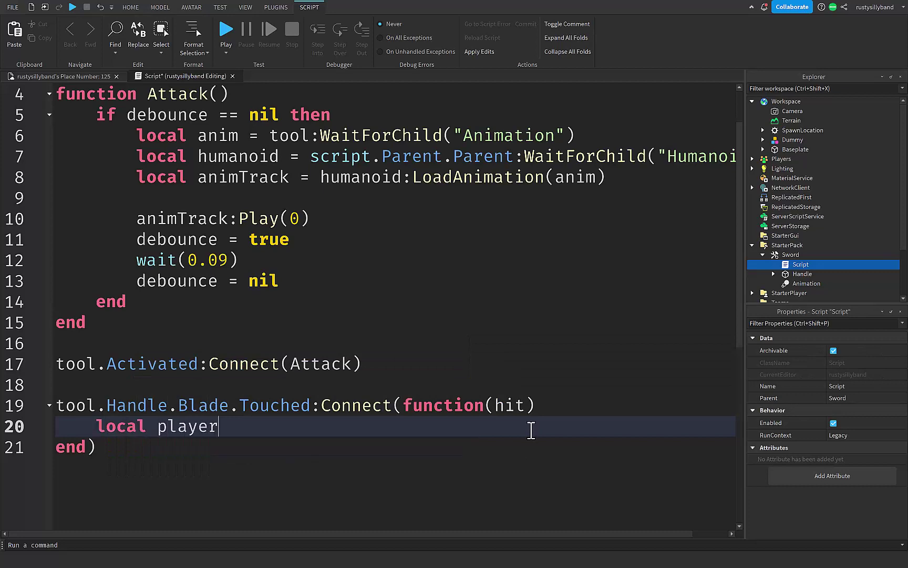
pyautogui.write(' = game.Players:get')
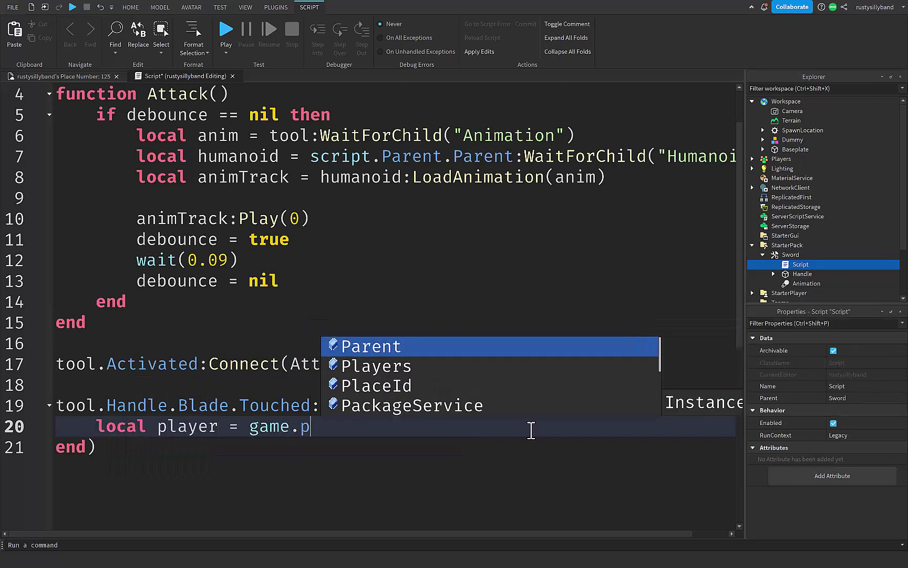
pyautogui.press('Tab')
pyautogui.write('"')
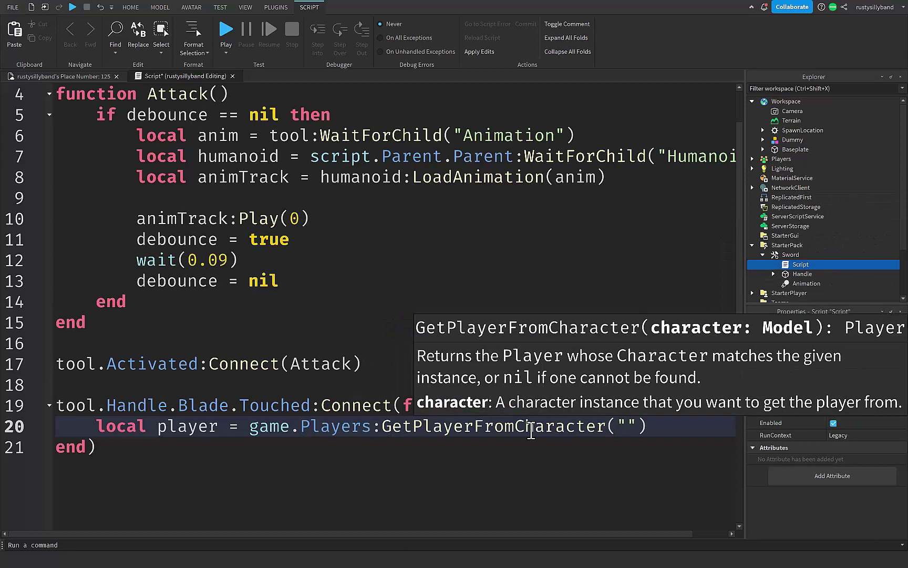
pyautogui.press('BackSpace')
pyautogui.write('hit/')
pyautogui.press('BackSpace')
pyautogui.write('.Parent')
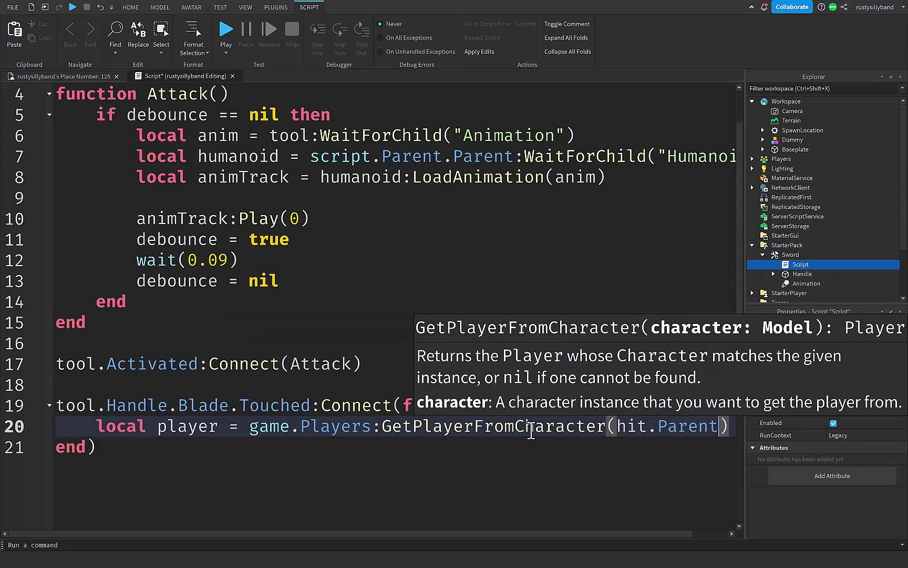
pyautogui.press('Right')
# Below the player variable, add an "if player and debounce == true then" block with its closing end
pyautogui.press('Return')
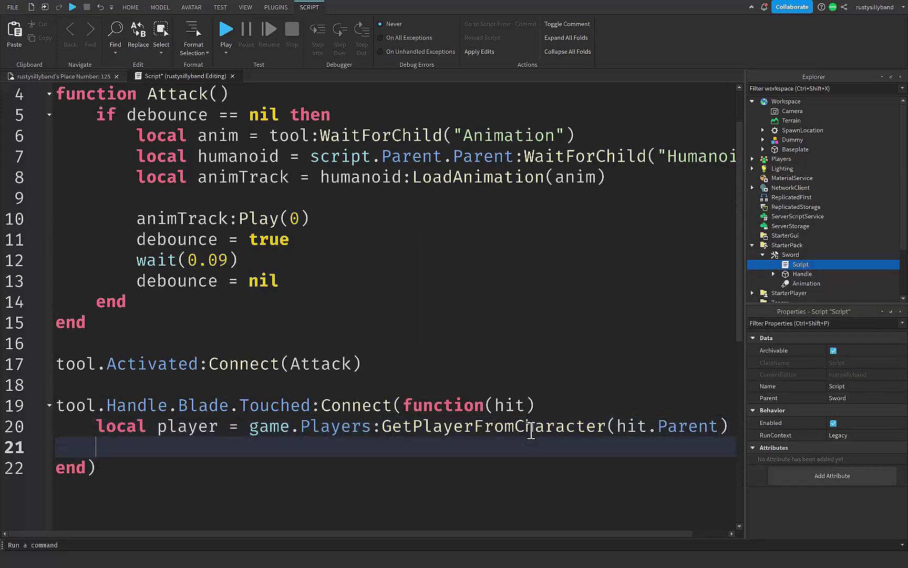
pyautogui.write('if player a')
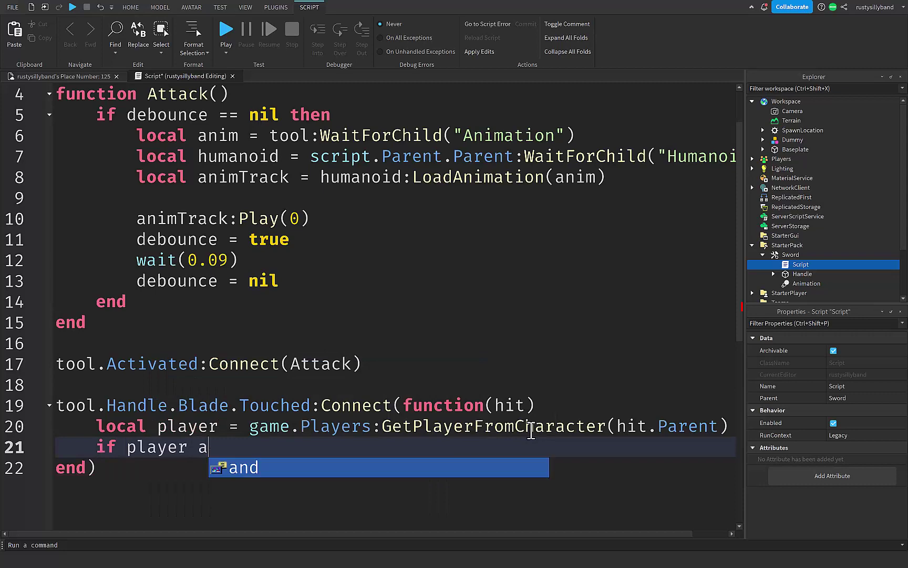
pyautogui.write('nd debounce ==')
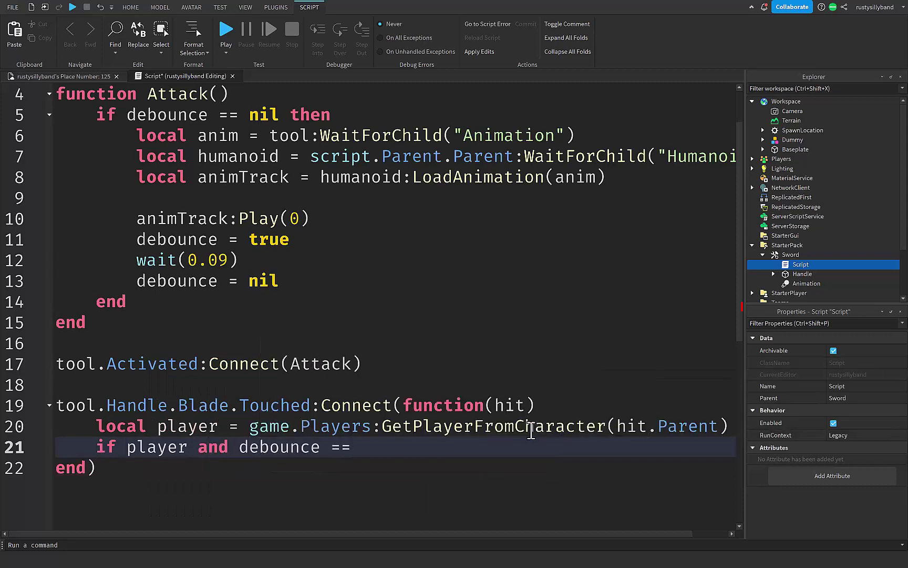
pyautogui.write(' true then')
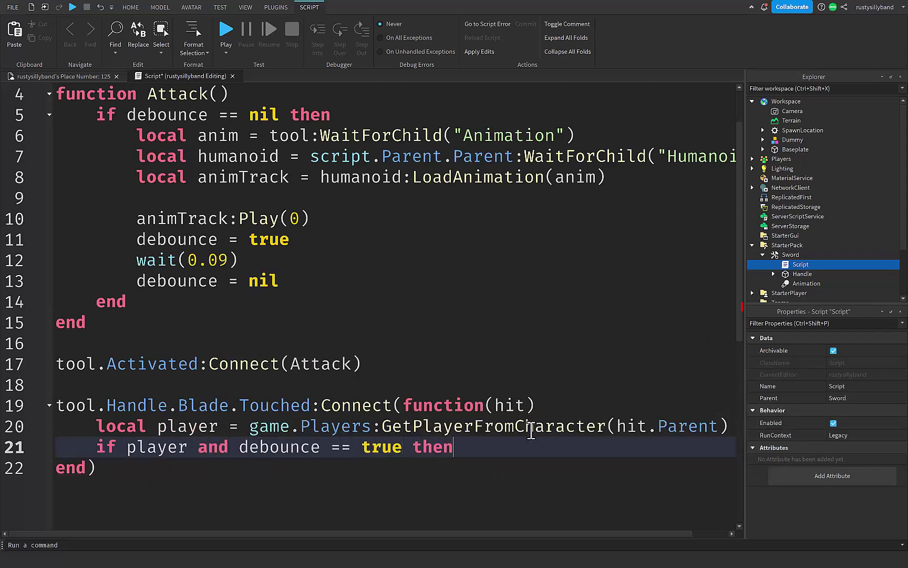
pyautogui.press('Return')
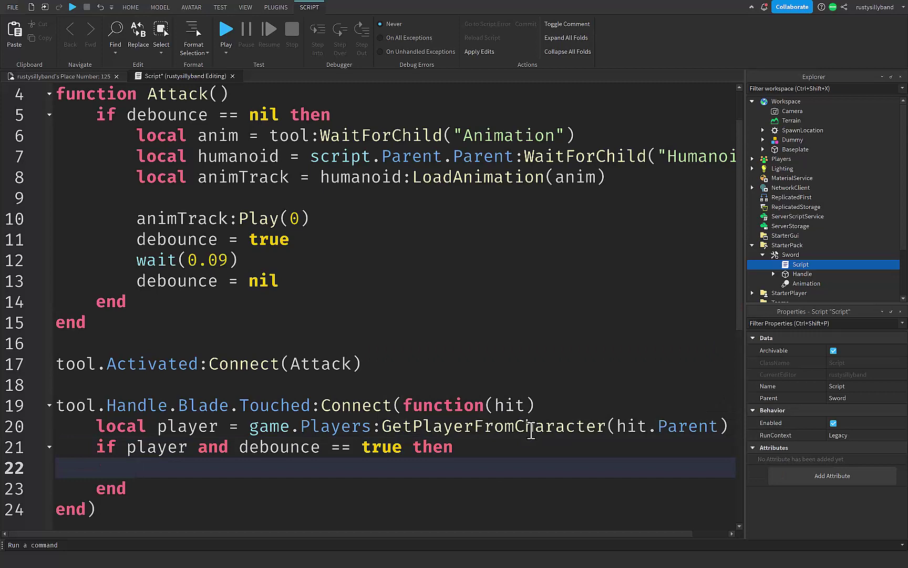
# Inside the new if block, write player.Character:WaitForChild("Humanoid").Health -= 3 to damage the player who is hit
pyautogui.write('to')
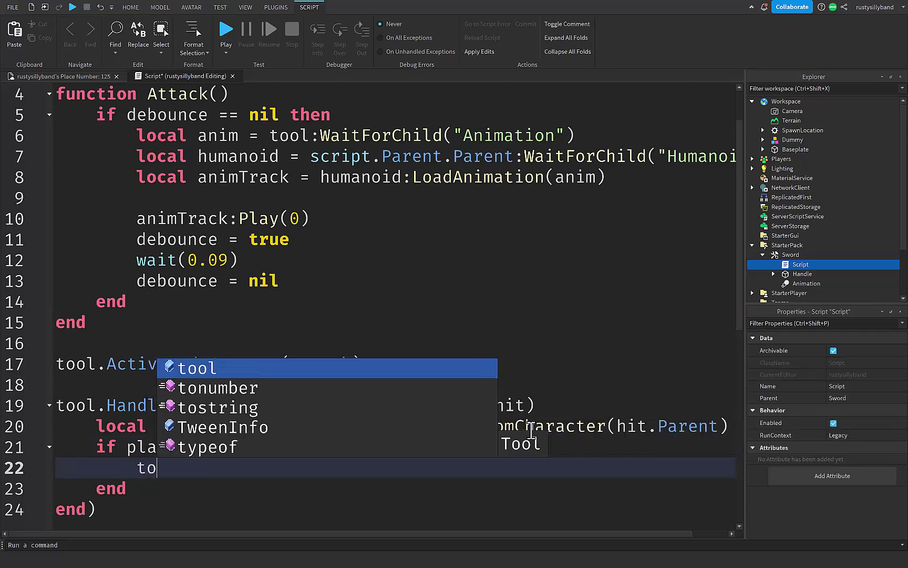
pyautogui.press('BackSpace')
pyautogui.press('BackSpace')
pyautogui.write('player.Character')
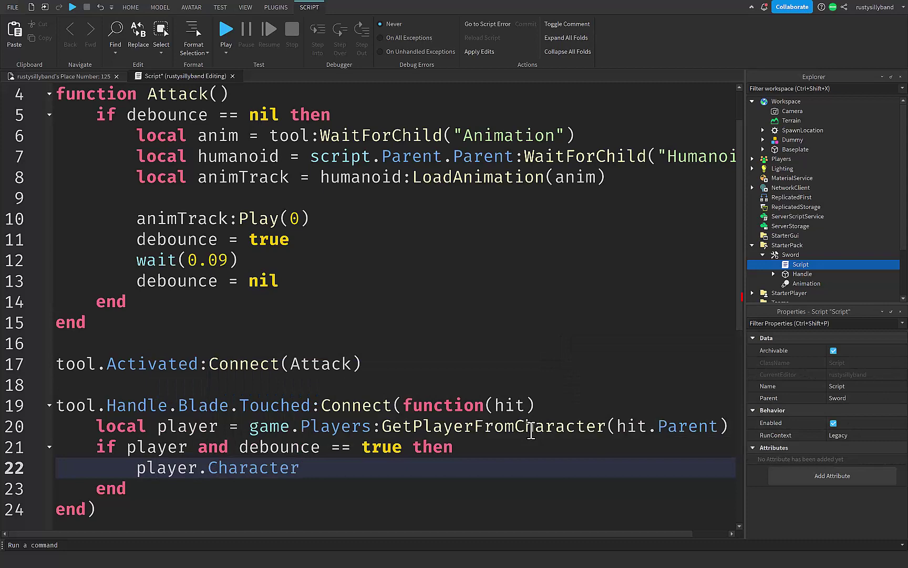
pyautogui.write(':')
pyautogui.press('Tab')
pyautogui.write('"Huma')
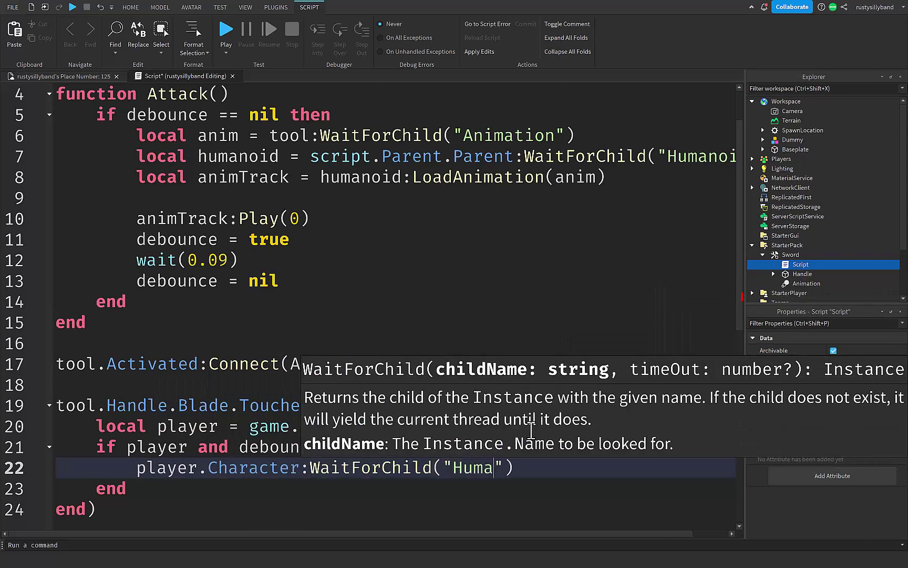
pyautogui.write('noi')
pyautogui.press('BackSpace')
pyautogui.write('oid").Health -= 3')
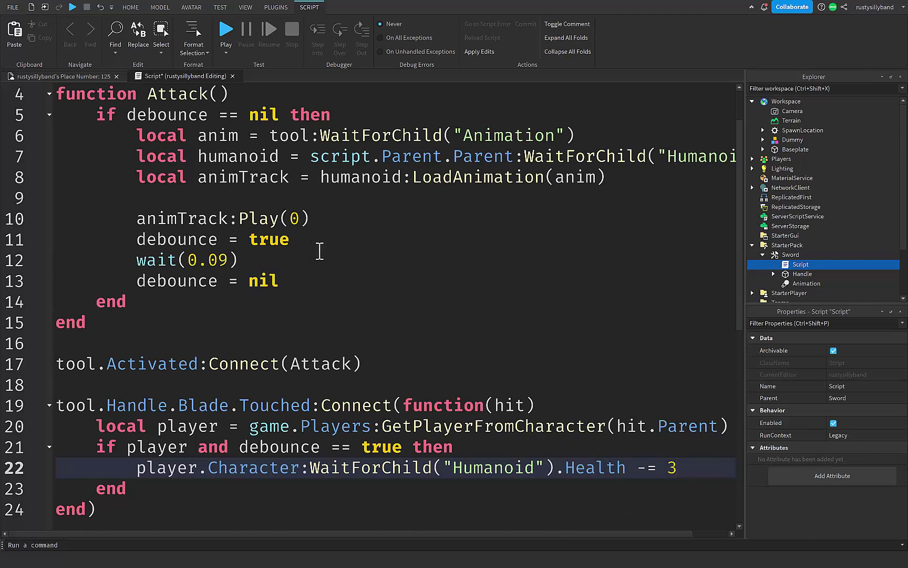
# Review the debounce = true line and the damage value in the Touched function, and close the sword script
pyautogui.moveTo(292, 240); pyautogui.dragTo(248, 239)
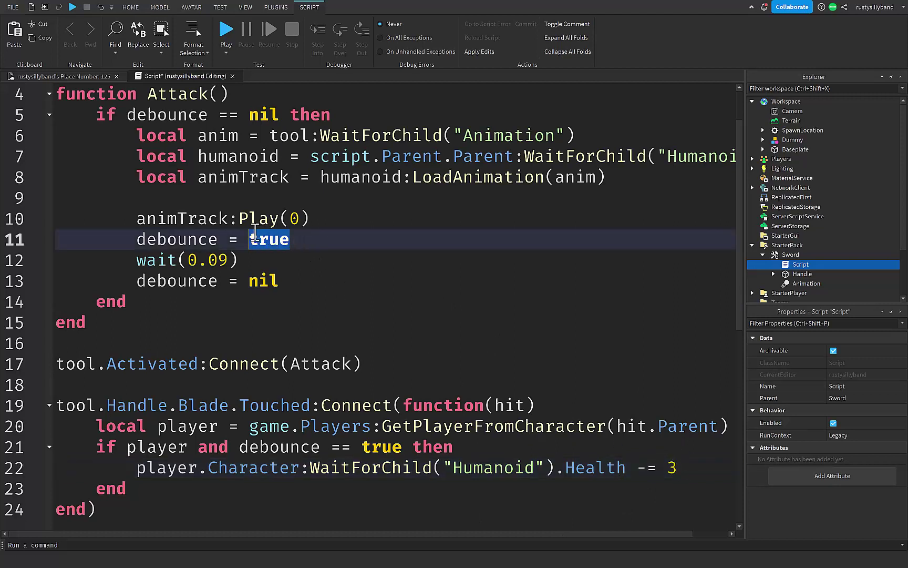
pyautogui.click(298, 238)
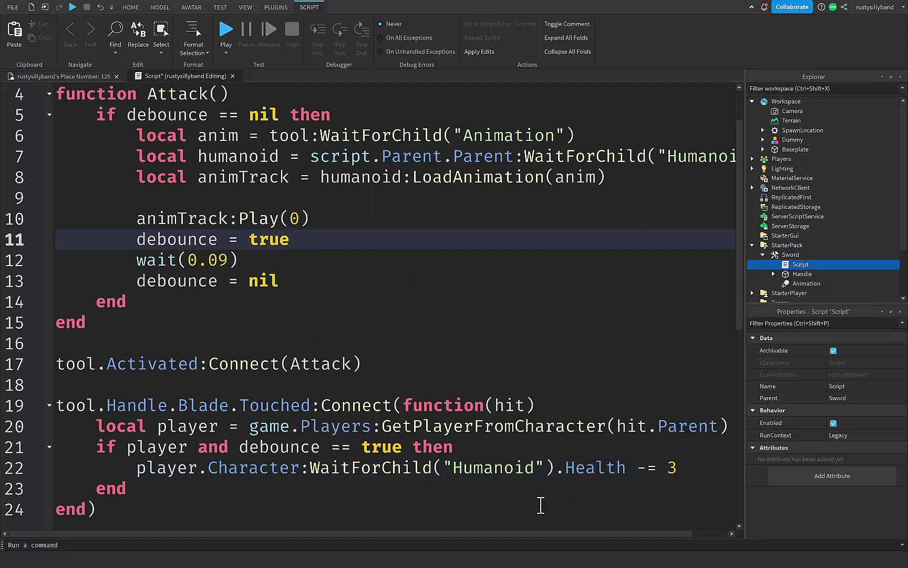
pyautogui.doubleClick(672, 467)
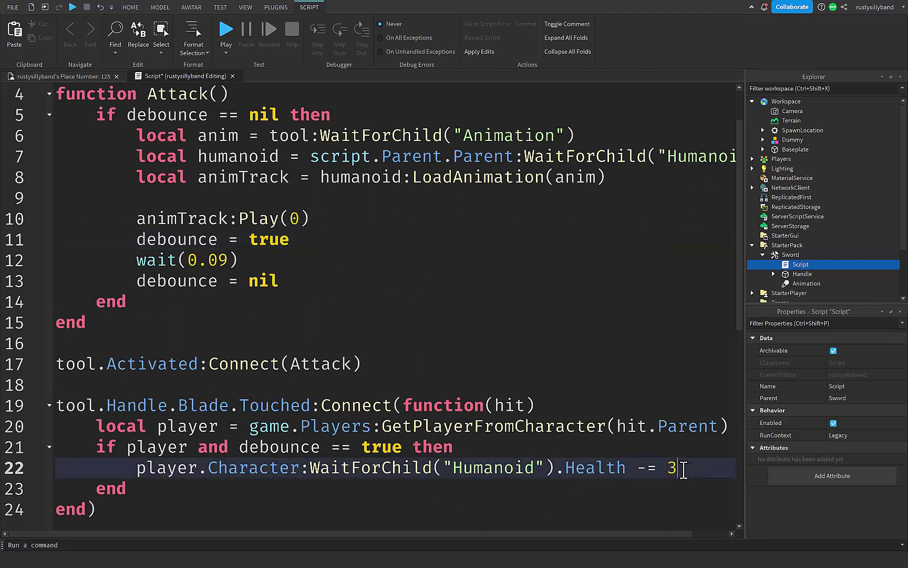
pyautogui.click(695, 462)
pyautogui.click(231, 76)
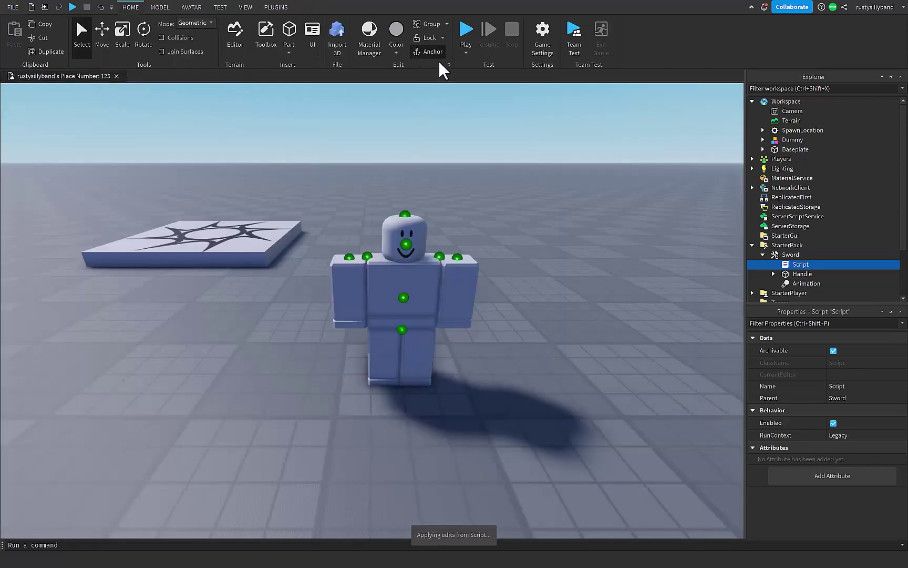
# Playtest the game, equip the sword and swing it repeatedly to check the attack, and toggle the Output window
pyautogui.click(466, 30)
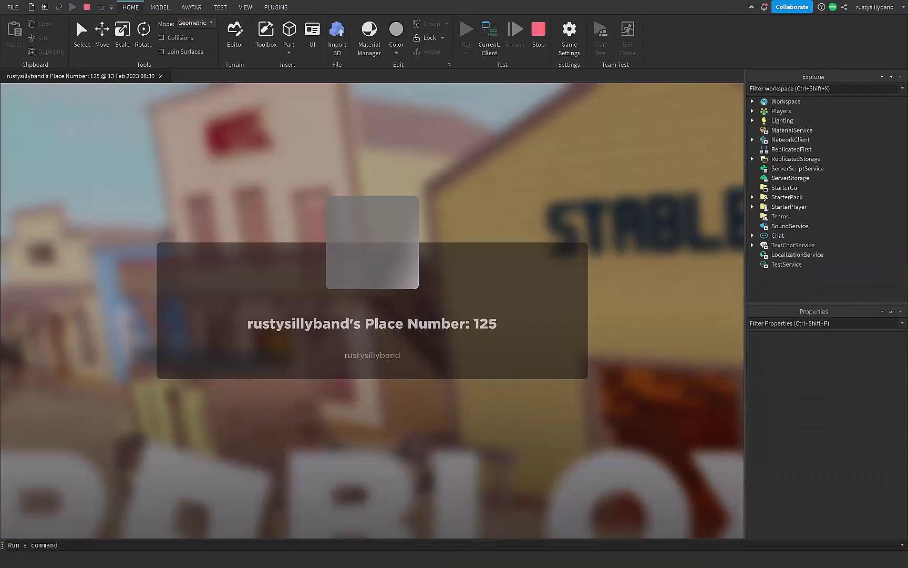
pyautogui.press('1')
pyautogui.moveTo(448, 220); pyautogui.dragTo(453, 240, button='right')
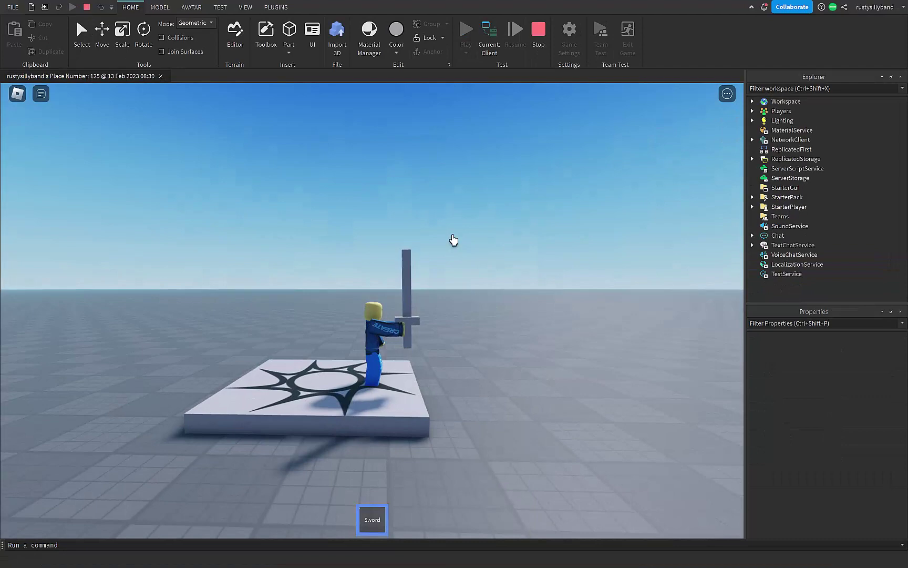
pyautogui.moveTo(453, 240); pyautogui.dragTo(460, 246, button='right')
pyautogui.click(453, 240)
pyautogui.click(454, 240)
pyautogui.click(454, 240)
pyautogui.click(464, 237)
pyautogui.click(460, 245)
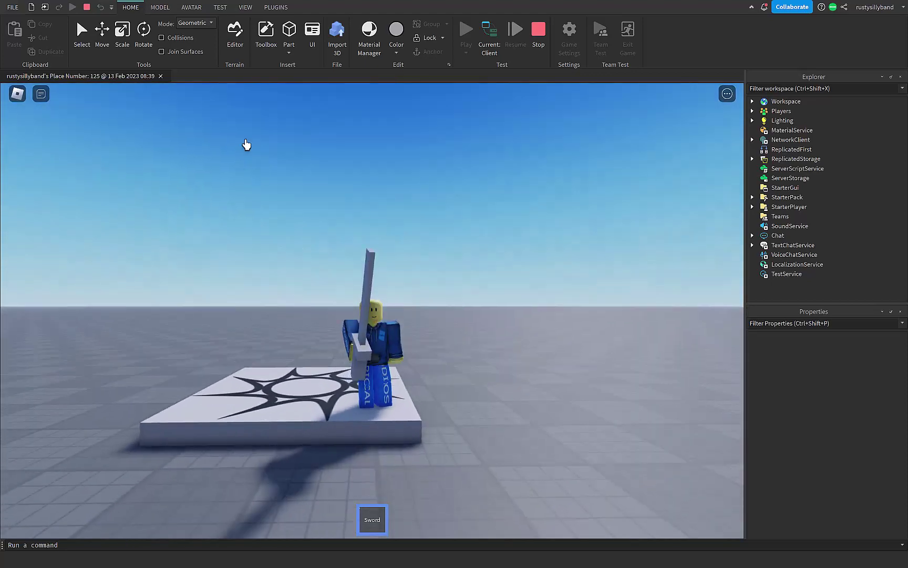
pyautogui.click(243, 8)
pyautogui.click(151, 24)
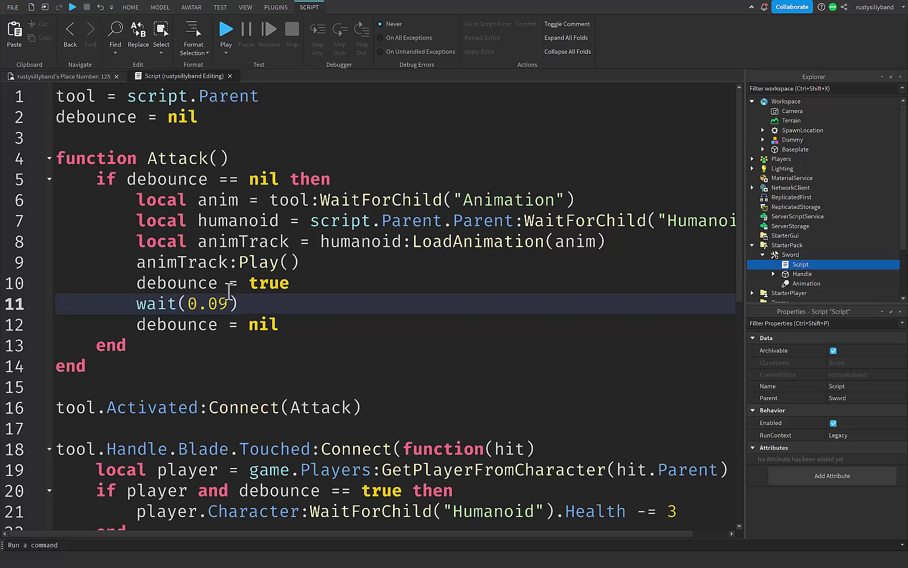
# Change the wait in the Attack function to wait(0.9) and close the sword script
pyautogui.moveTo(222, 303); pyautogui.dragTo(211, 304)
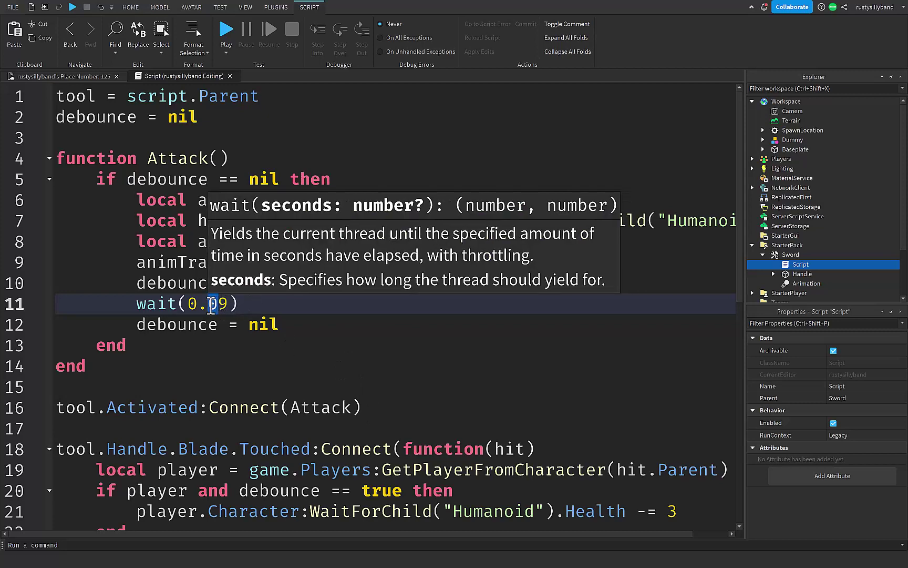
pyautogui.press('BackSpace')
pyautogui.click(245, 307)
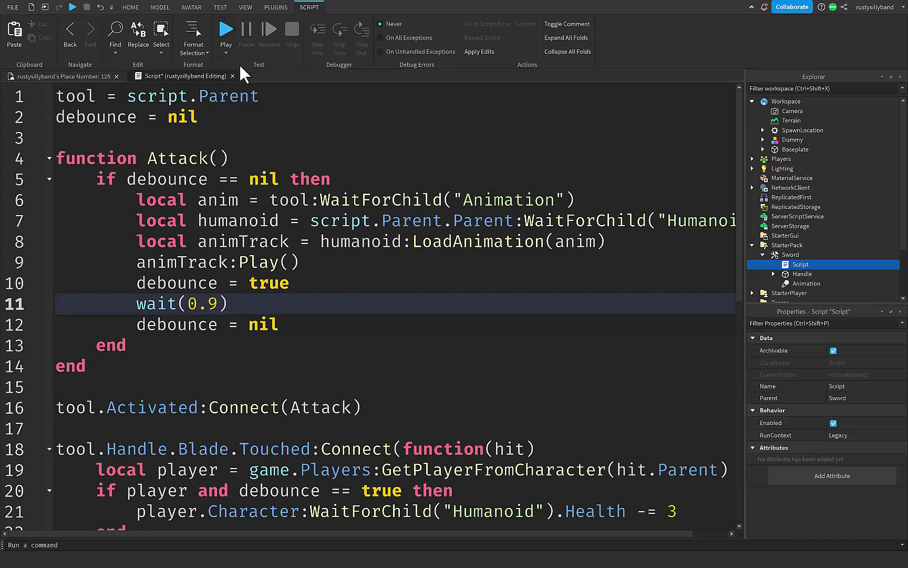
pyautogui.click(233, 75)
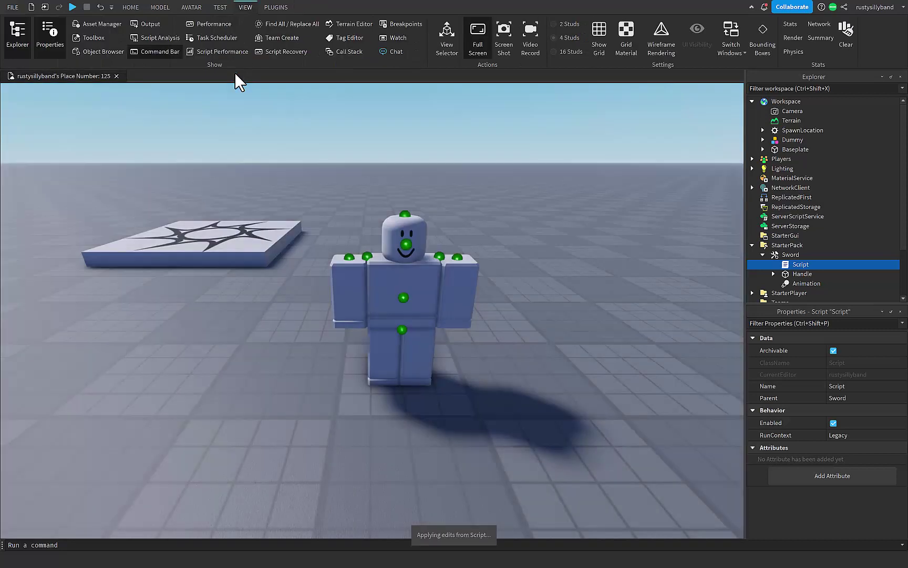
# Start another playtest and swing the sword several times at the spawn pad to check the attack's cooldown
pyautogui.click(126, 7)
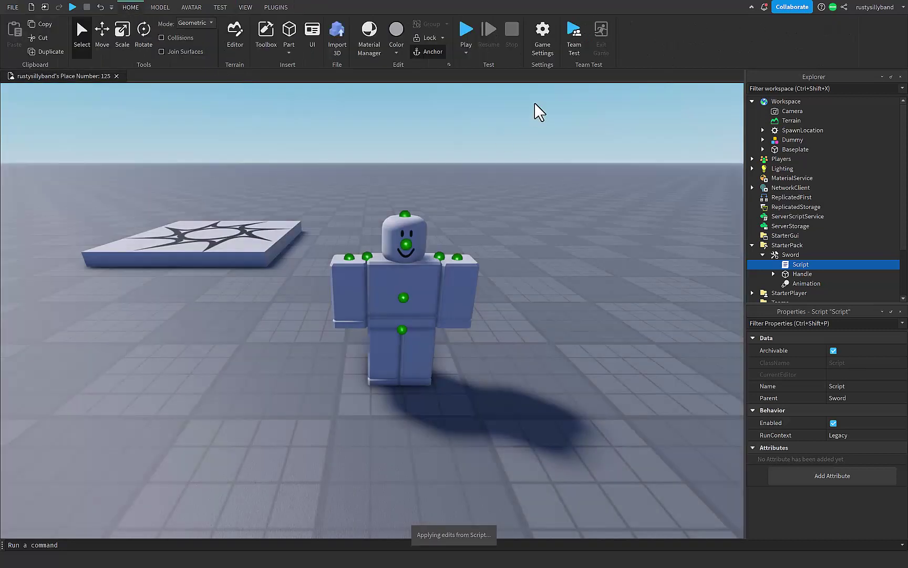
pyautogui.click(466, 29)
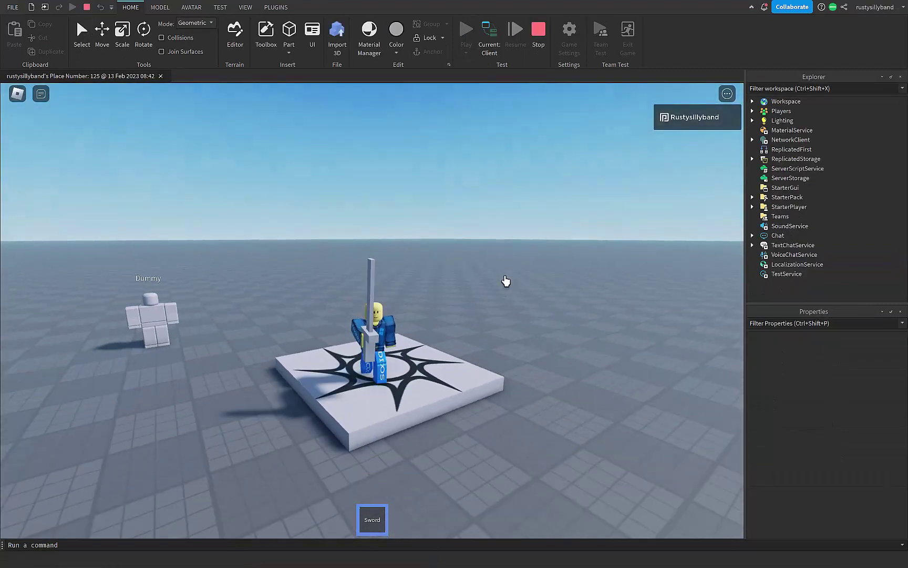
pyautogui.moveTo(506, 282); pyautogui.dragTo(476, 273, button='right')
pyautogui.click(507, 282)
pyautogui.click(506, 281)
pyautogui.click(506, 281)
pyautogui.click(506, 282)
pyautogui.click(509, 276)
pyautogui.click(508, 275)
# Walk around the baseplate while swinging the sword, and stop the playtest
pyautogui.press('d')
pyautogui.click(493, 275)
pyautogui.press('w')
pyautogui.click(493, 275)
pyautogui.press('d')
pyautogui.press('s')
pyautogui.click(477, 273)
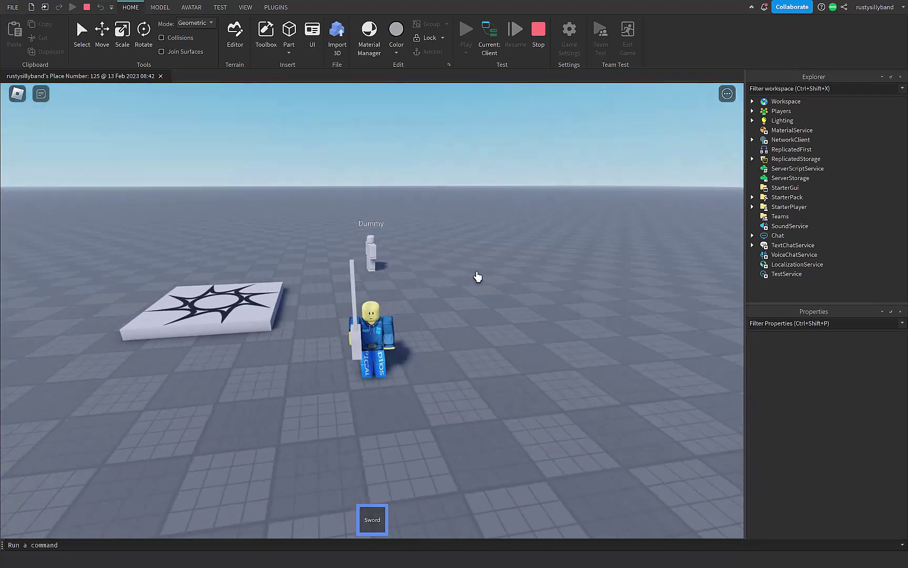
pyautogui.click(535, 52)
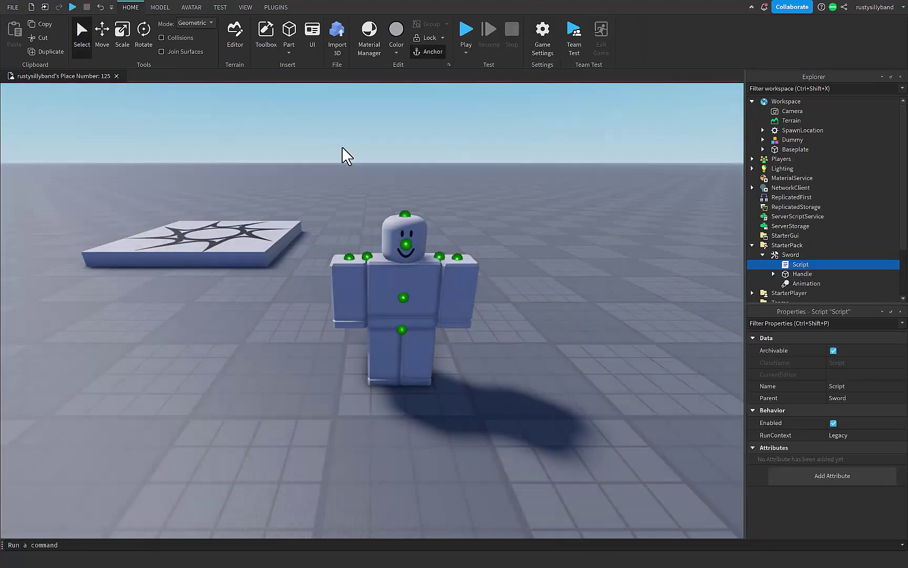
# Start a local server test with 2 players
pyautogui.click(220, 7)
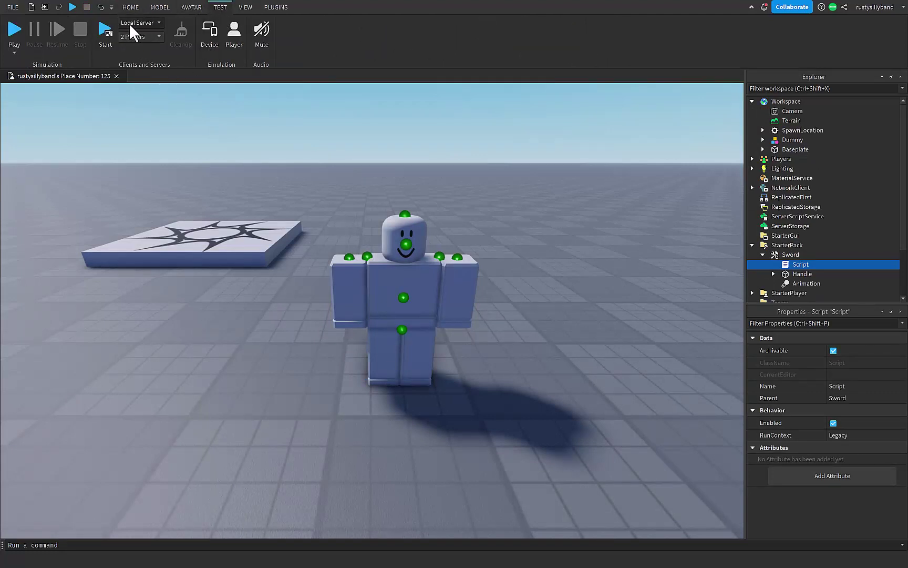
pyautogui.click(140, 35)
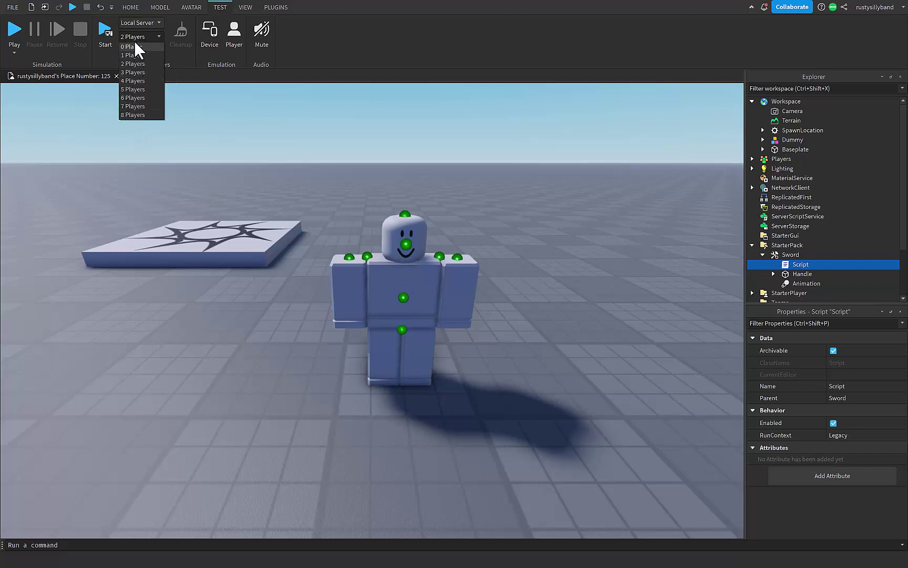
pyautogui.click(133, 63)
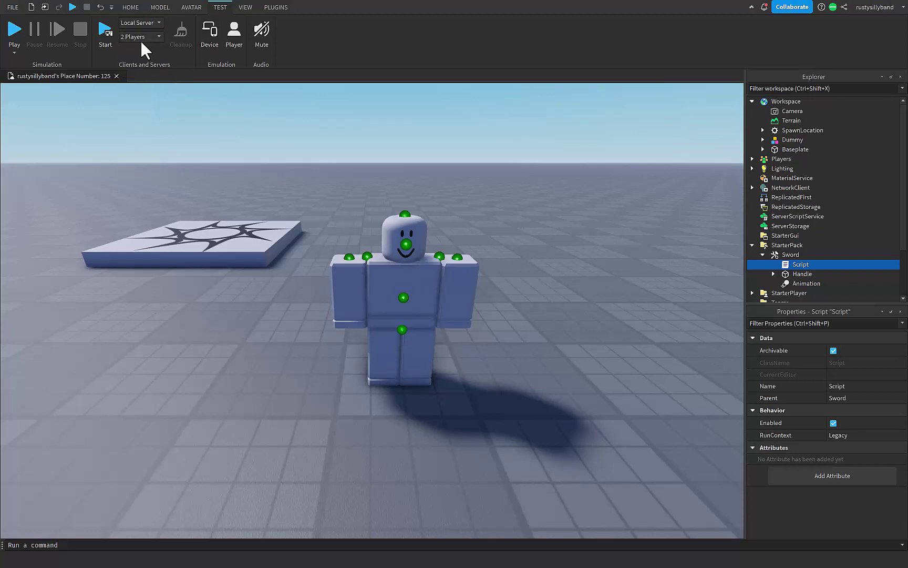
pyautogui.click(104, 40)
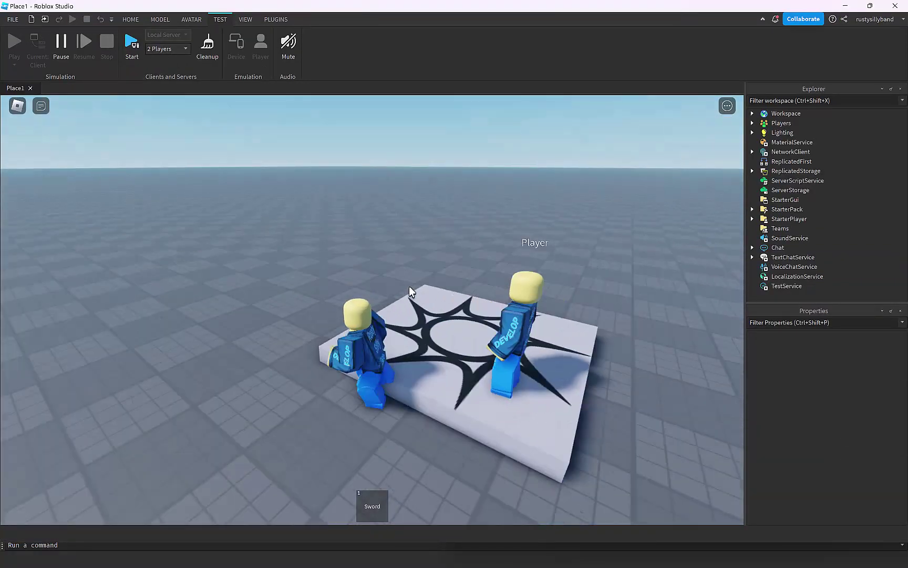
# Equip the sword and move the character up to the other player on the spawn pad
pyautogui.press('1')
pyautogui.moveTo(410, 288); pyautogui.dragTo(409, 294, button='right')
pyautogui.press('d')
pyautogui.moveTo(479, 327); pyautogui.dragTo(465, 304, button='right')
pyautogui.press('a')
pyautogui.press('d')
# Strike the other player several times with the sword to test the blade's damage, and move around the target
pyautogui.click(466, 304)
pyautogui.click(466, 304)
pyautogui.click(466, 304)
pyautogui.press('s')
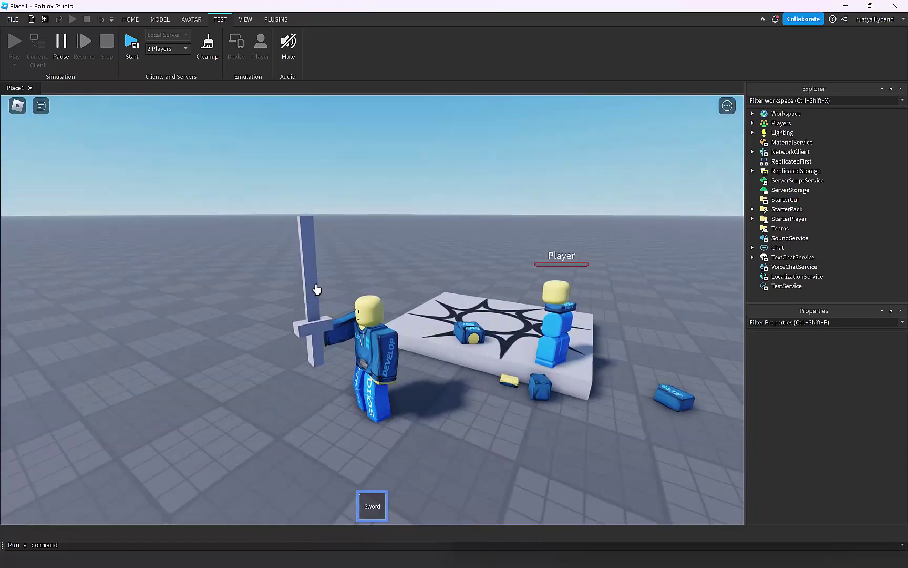
pyautogui.moveTo(383, 317); pyautogui.dragTo(347, 328, button='right')
pyautogui.press('w')
pyautogui.press('space')
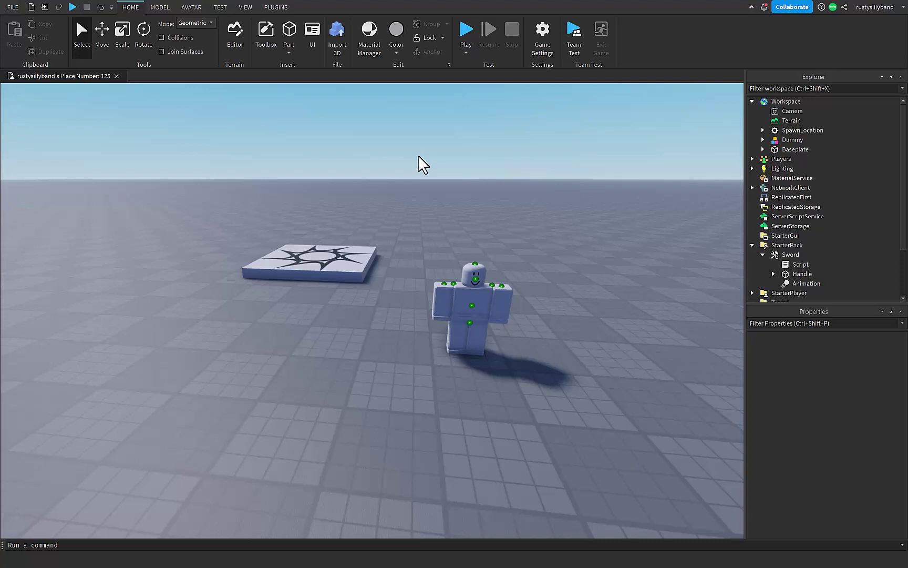
# Try the R6 avatar type in the game's avatar settings, switch back to R15 and cancel without saving
pyautogui.click(539, 52)
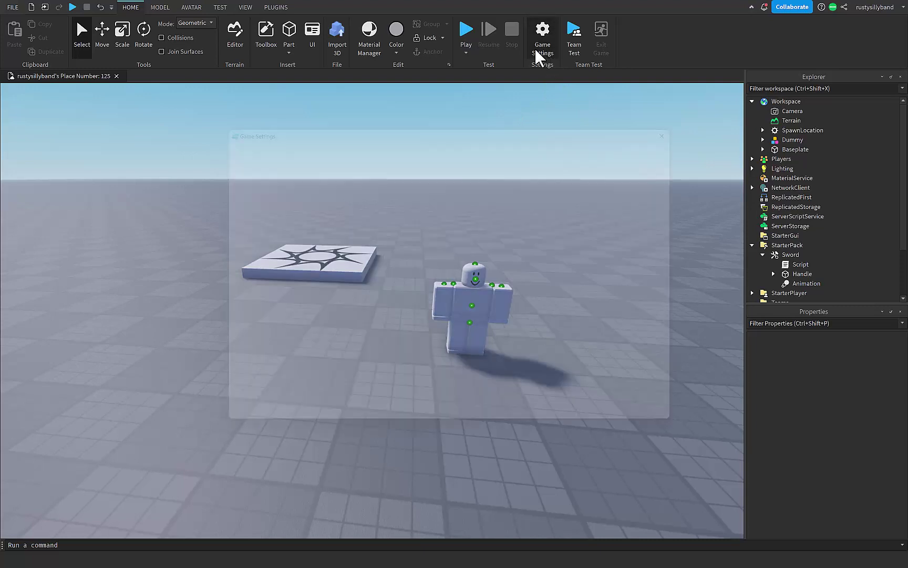
pyautogui.click(231, 277)
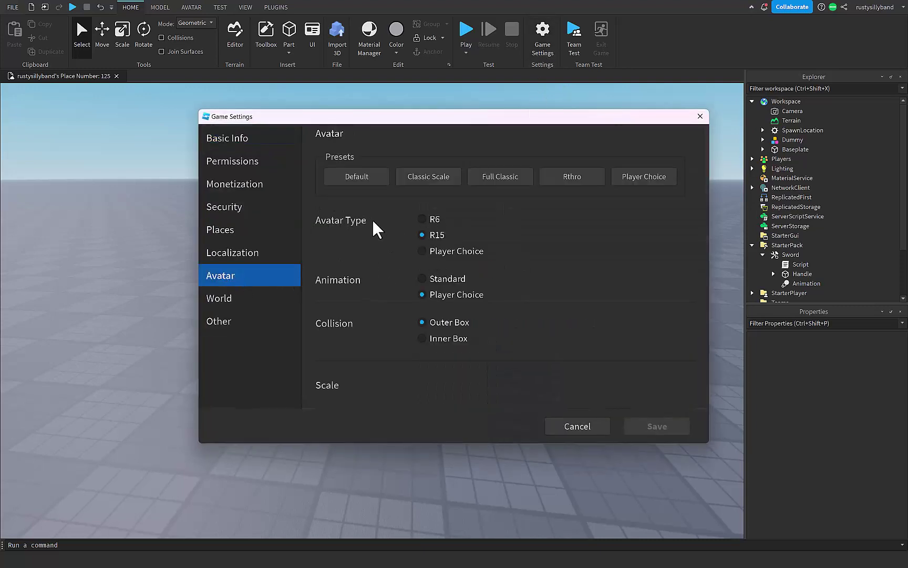
pyautogui.click(427, 220)
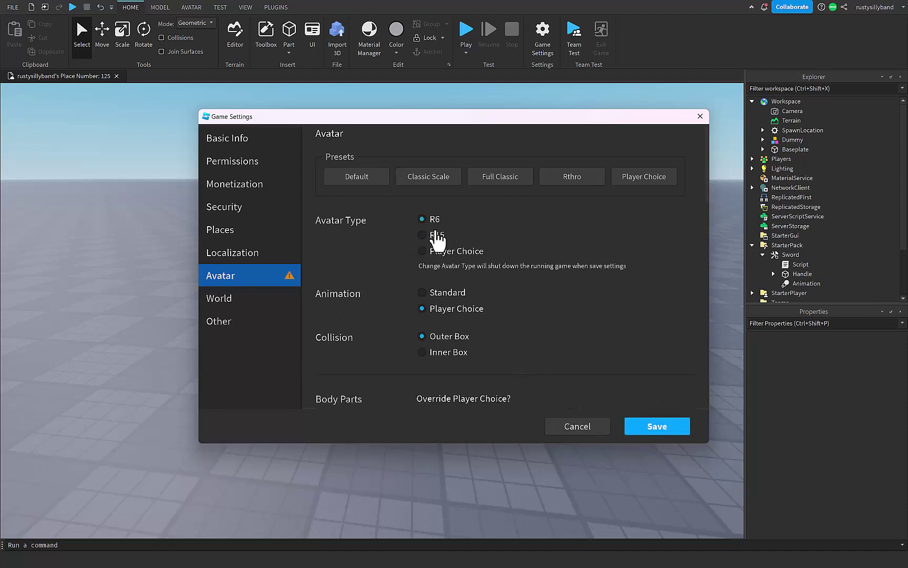
pyautogui.click(429, 235)
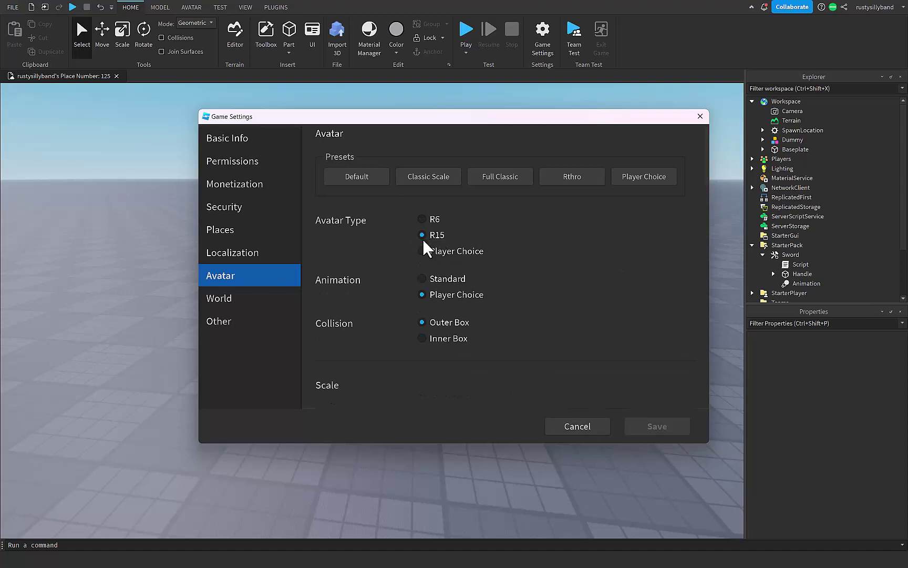
pyautogui.click(560, 428)
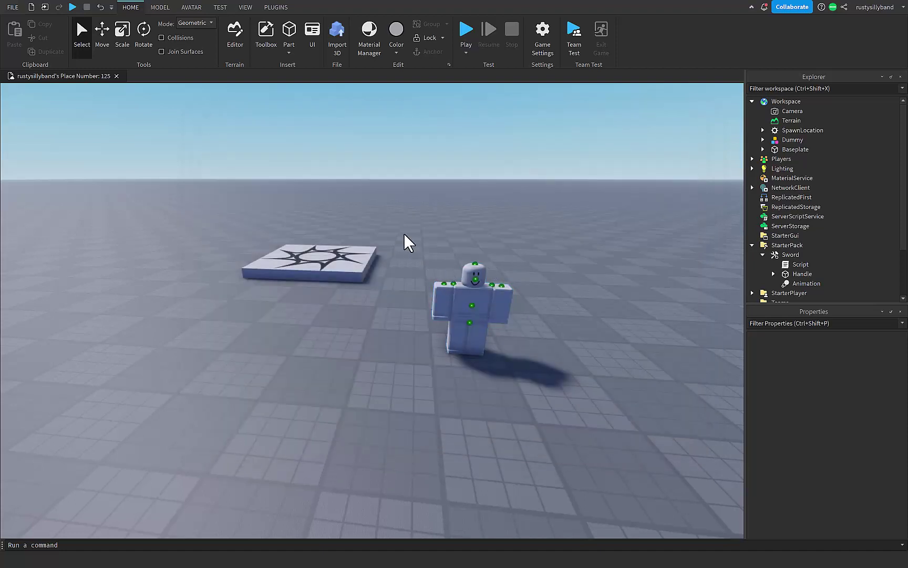
pyautogui.moveTo(403, 233); pyautogui.dragTo(416, 235, button='right')
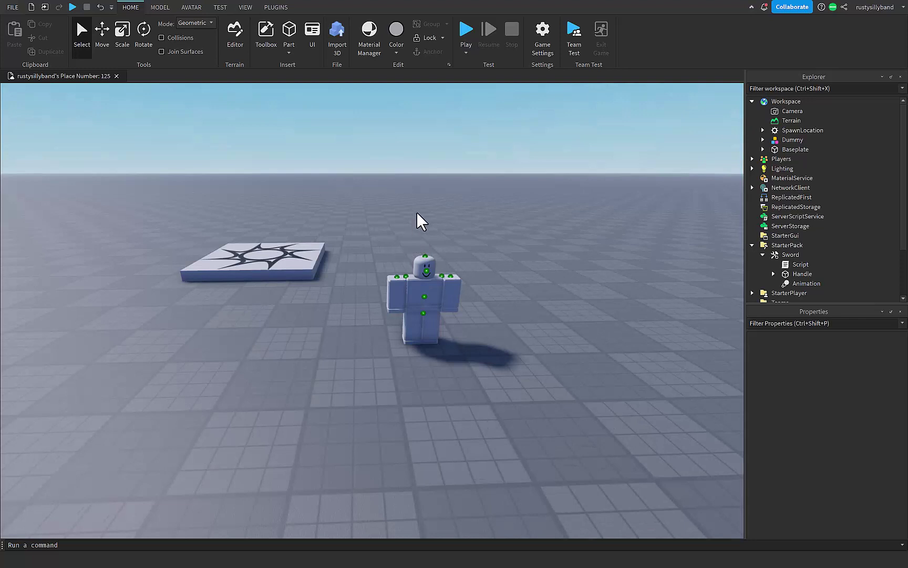
pyautogui.moveTo(438, 236); pyautogui.dragTo(438, 236, button='right')
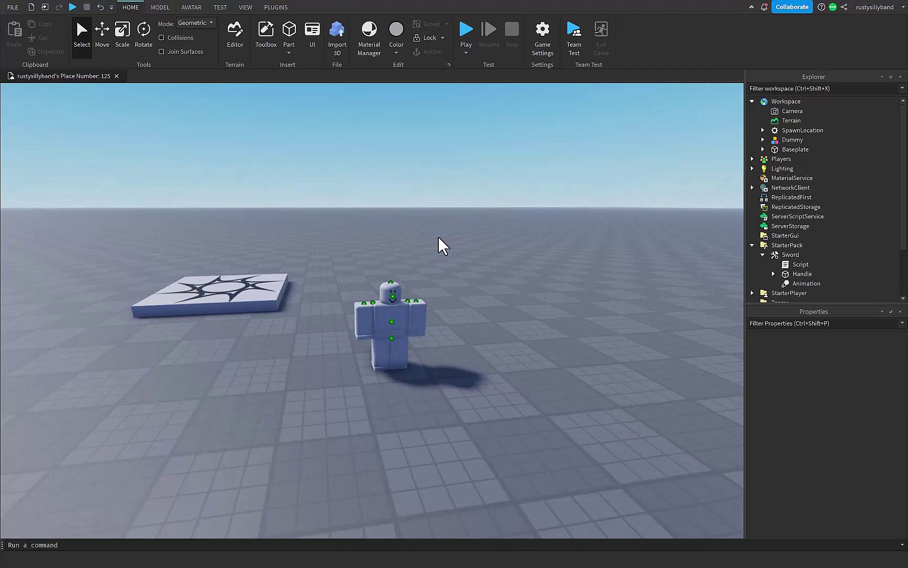